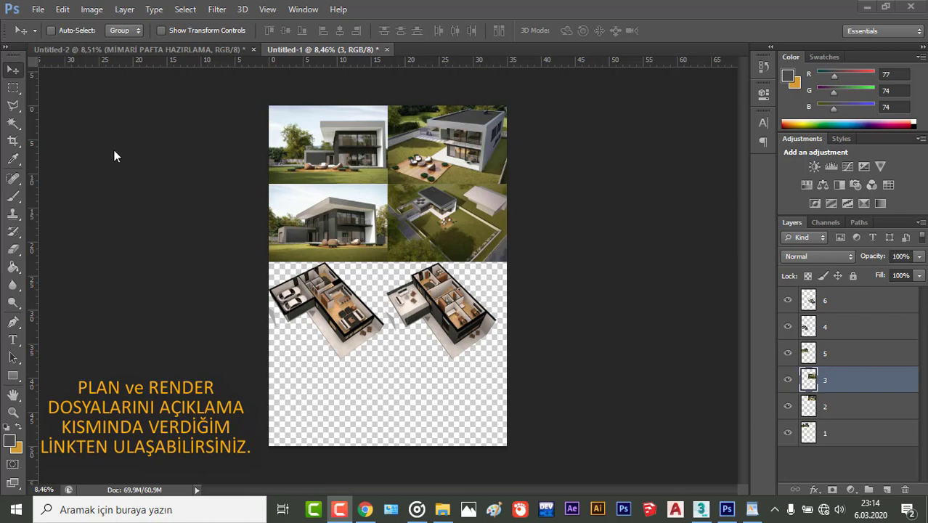
Create a 35 × 50 cm, 300 pixels/inch RGB document with white background and add a vertical guide at its horizontal centre
left_click(37, 9)
left_click(45, 26)
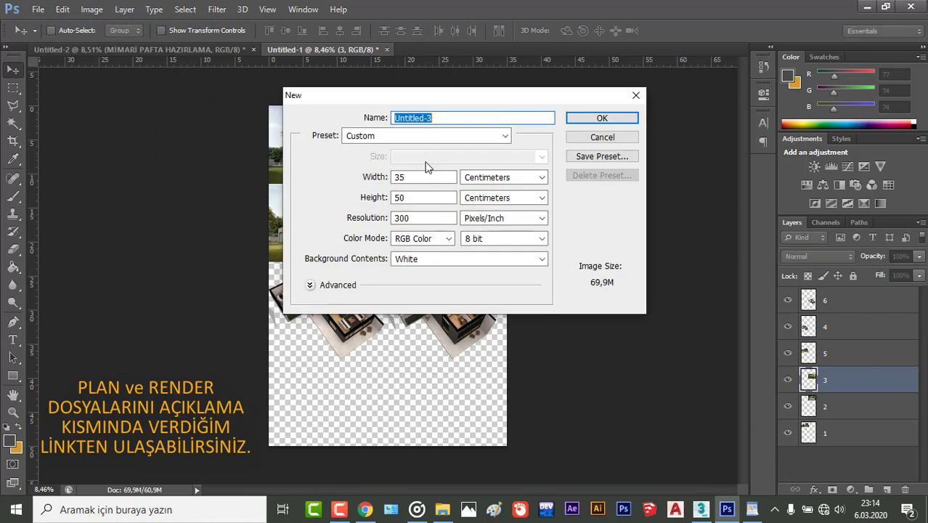
left_click(405, 137)
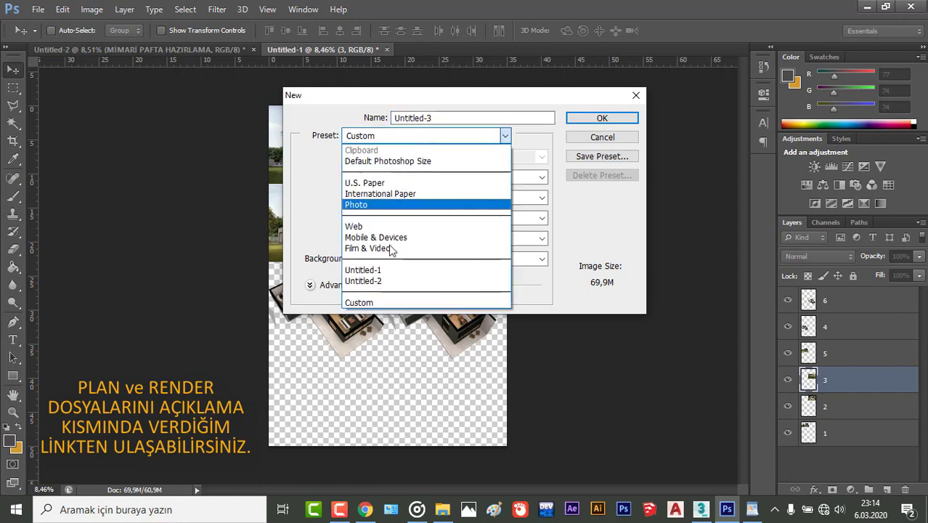
left_click(366, 301)
double_click(407, 177)
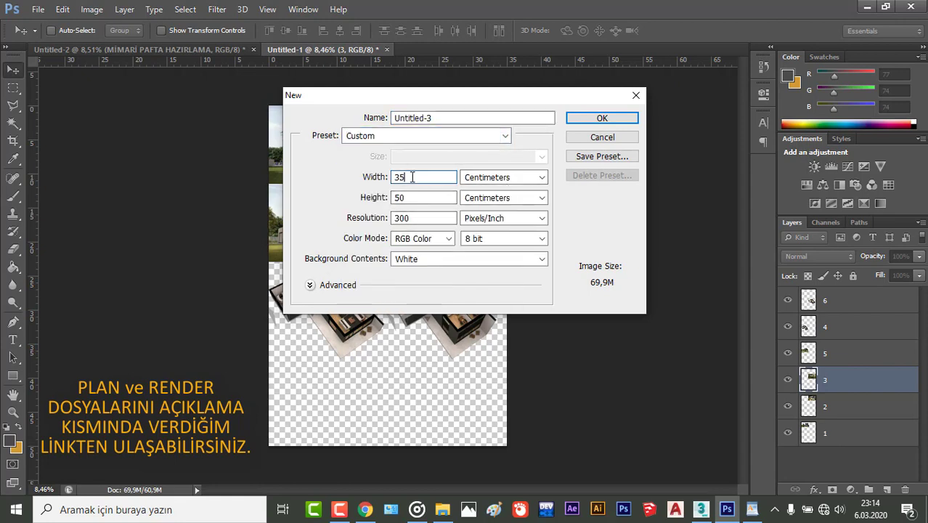
double_click(427, 202)
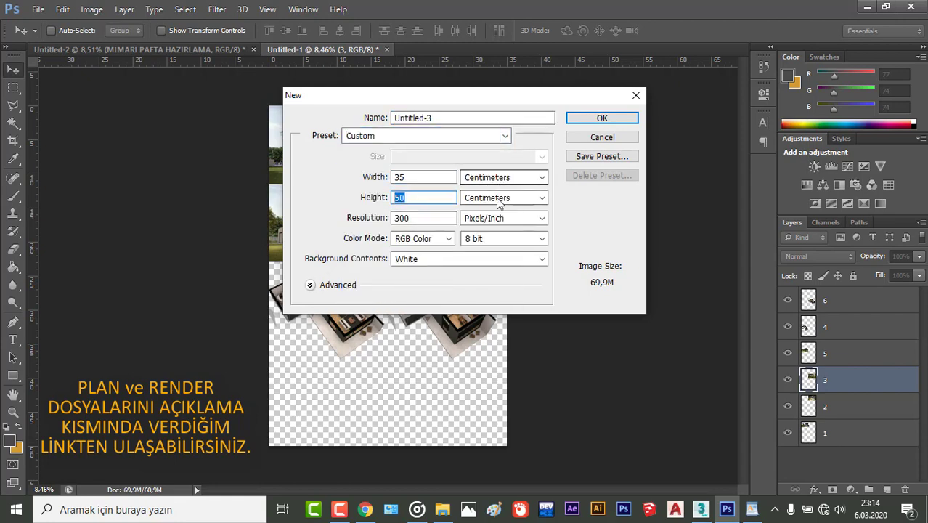
double_click(414, 216)
left_click(581, 124)
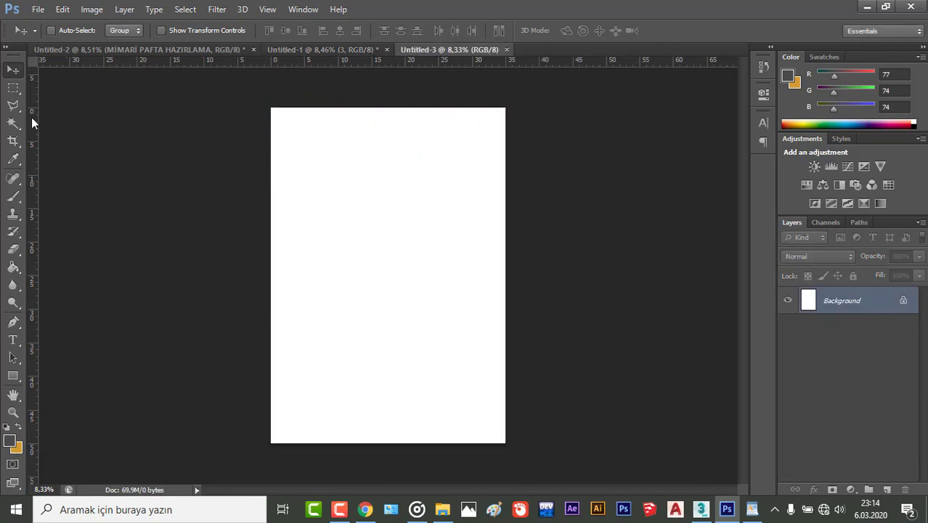
left_click_drag(31, 124, 390, 142)
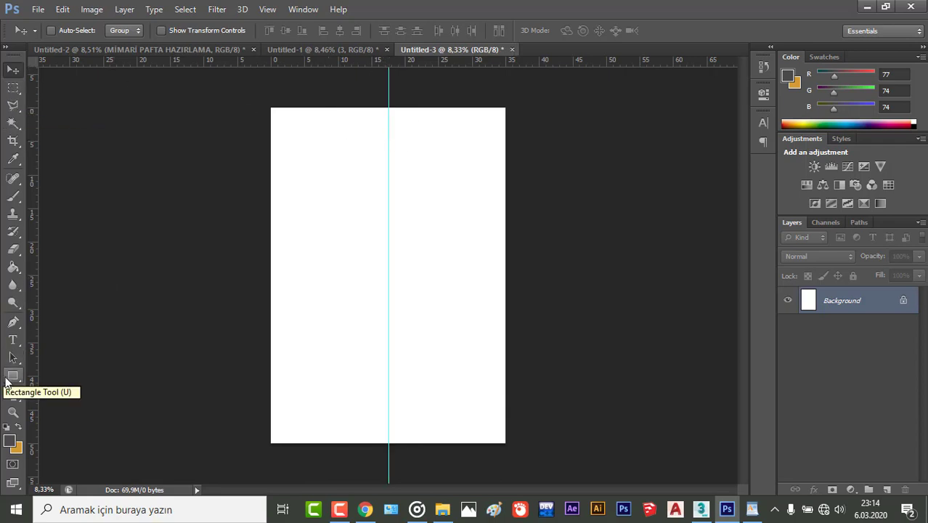
Draw a full-width rectangle about 4710 × 384 px across the page's upper edge, with orange fill and no stroke
left_click(13, 376)
left_click_drag(254, 97, 522, 118)
left_click(124, 30)
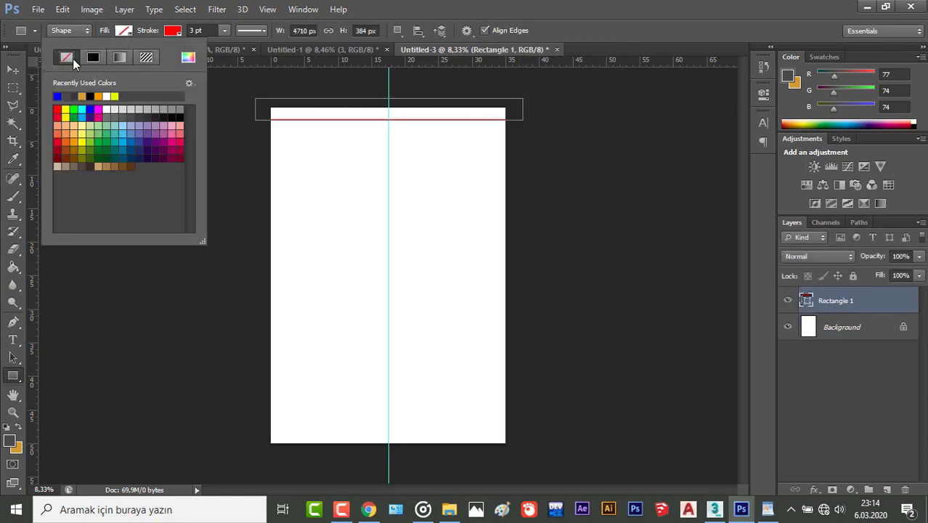
left_click(71, 143)
left_click(172, 31)
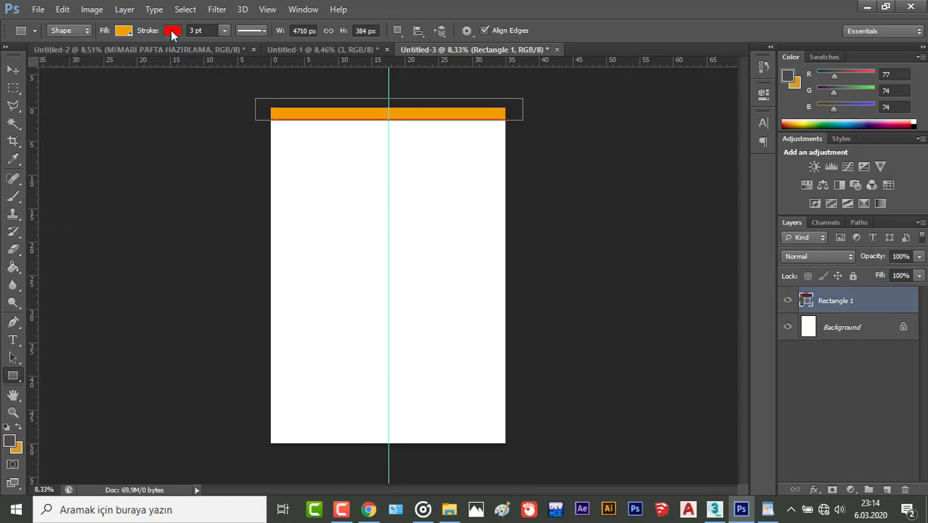
left_click(172, 31)
left_click(115, 57)
left_click(11, 65)
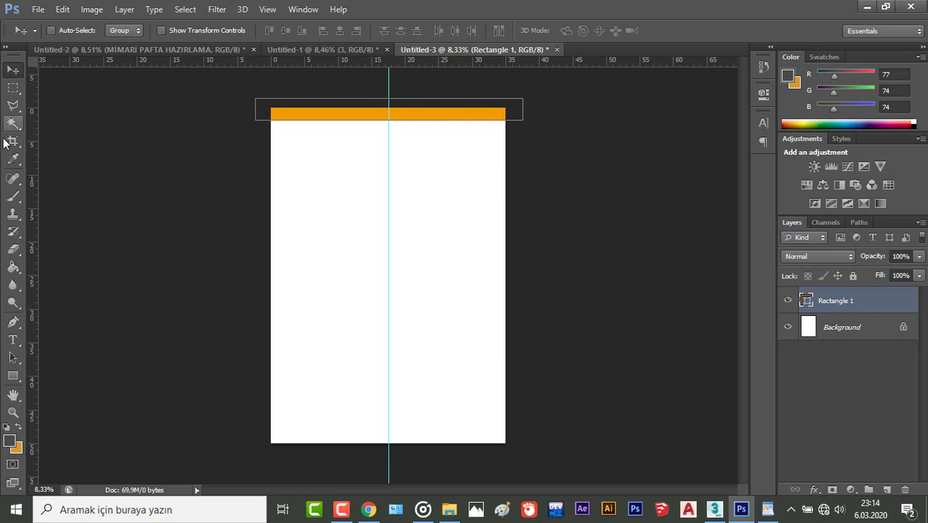
Cover the page's right half with a black rectangle about 2751 × 6662 px, starting at the guide and stacked beneath the orange band
left_click(12, 375)
left_click_drag(389, 85, 543, 462)
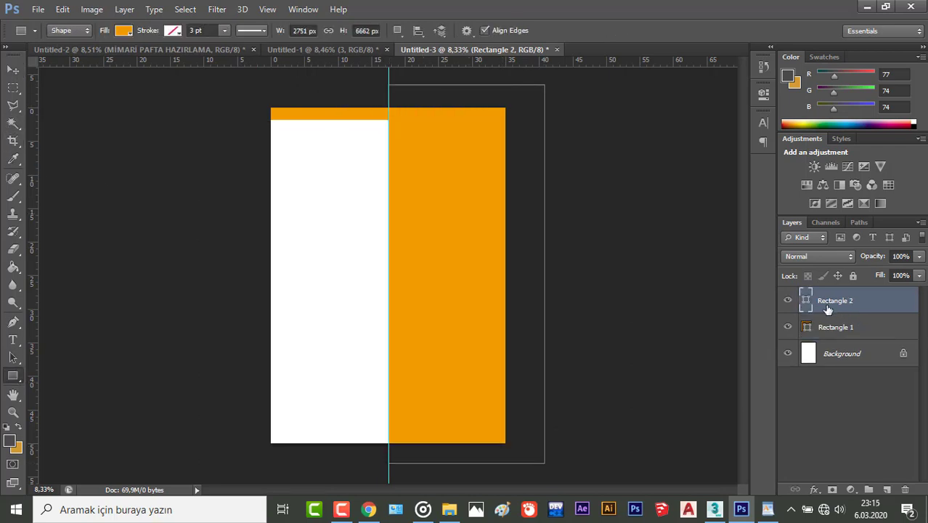
left_click(124, 30)
left_click(98, 96)
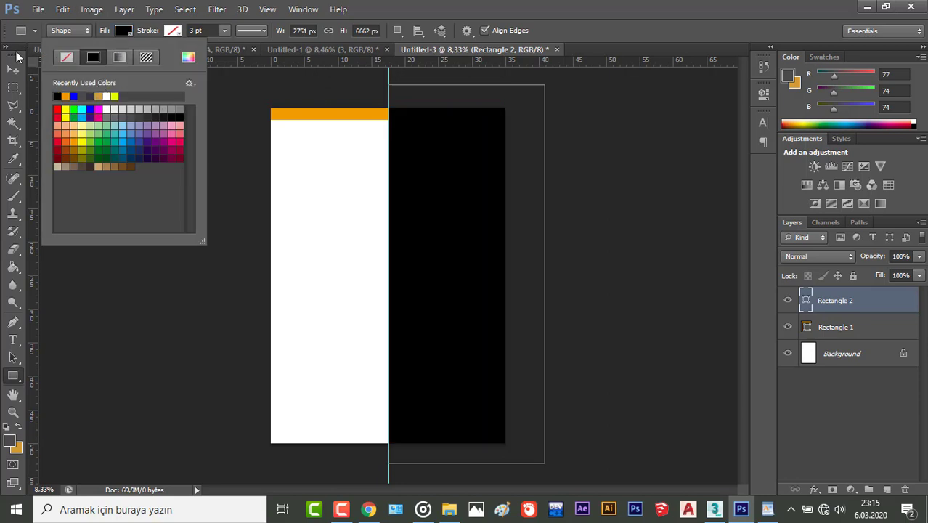
key("v")
left_click_drag(886, 298, 863, 335)
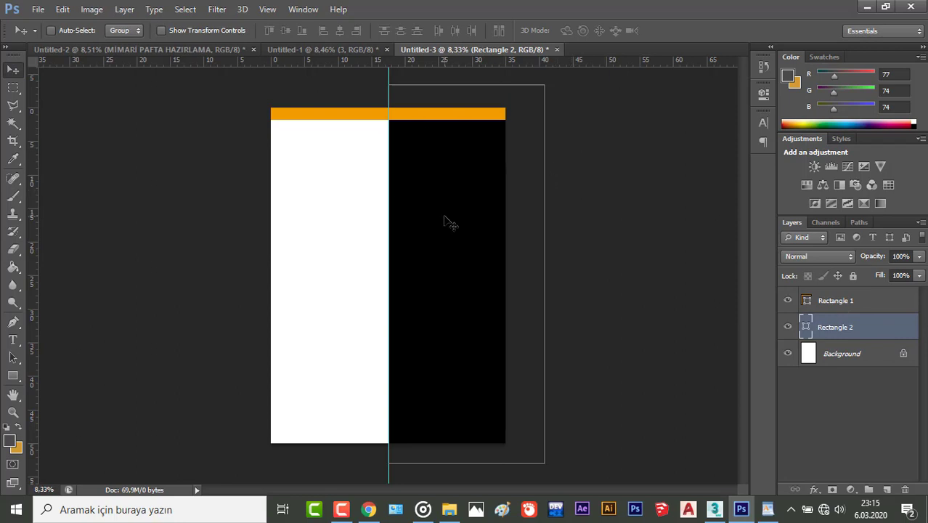
Copy the floor plan with the two cars, layer 4, from Untitled-1 into the white half of Untitled-3
left_click(311, 50)
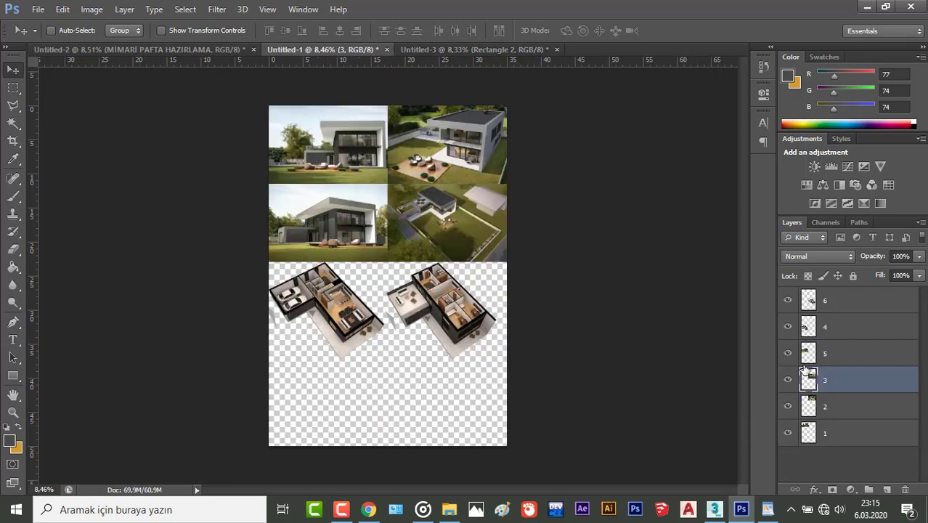
left_click(789, 328)
left_click(788, 327)
left_click(845, 331)
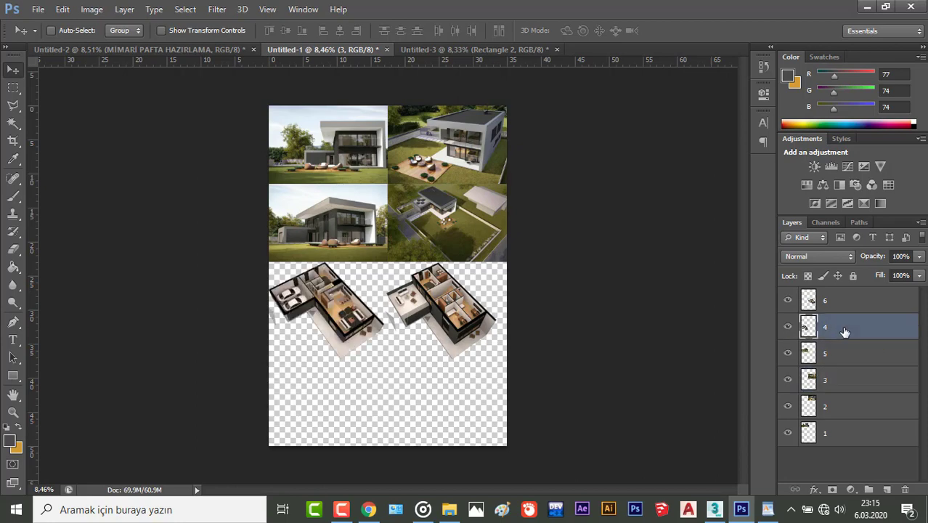
left_click_drag(308, 301, 312, 205)
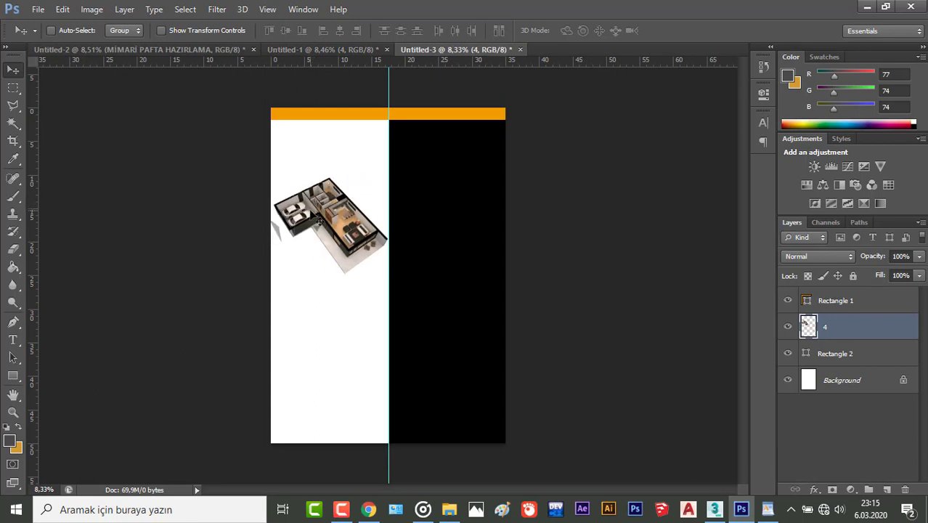
Scale the garage floor plan proportionally to about 97.6% and position it between the page's left edge and the guide
scroll(318, 220, "up", 5)
key("ctrl+t")
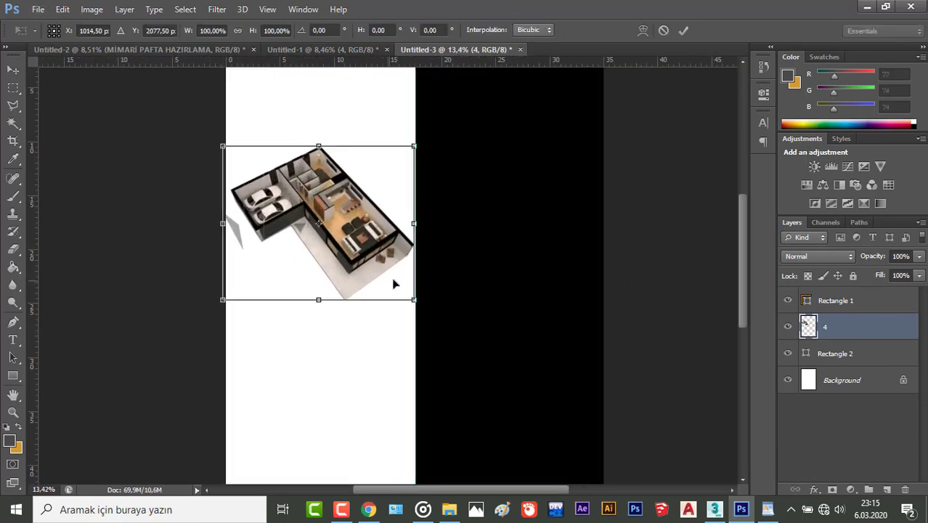
left_click_drag(412, 297, 411, 292)
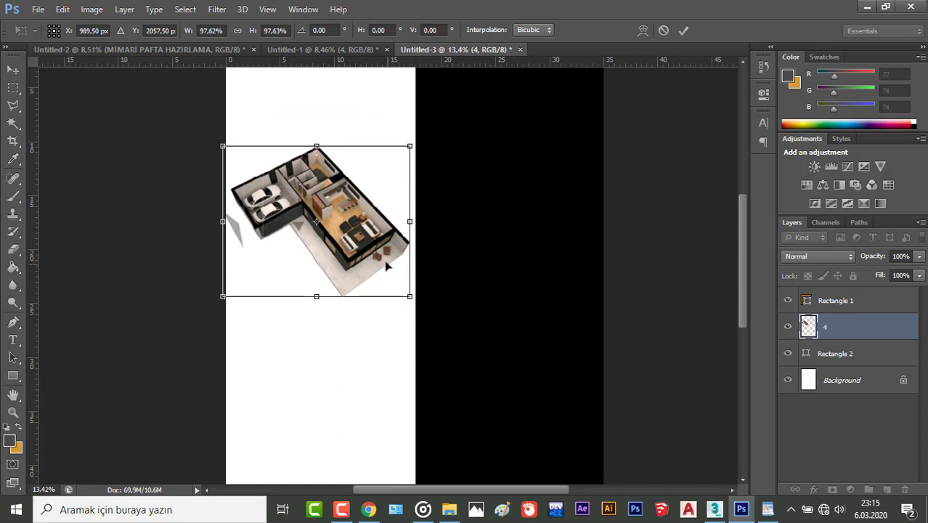
left_click_drag(385, 261, 389, 257)
left_click(685, 32)
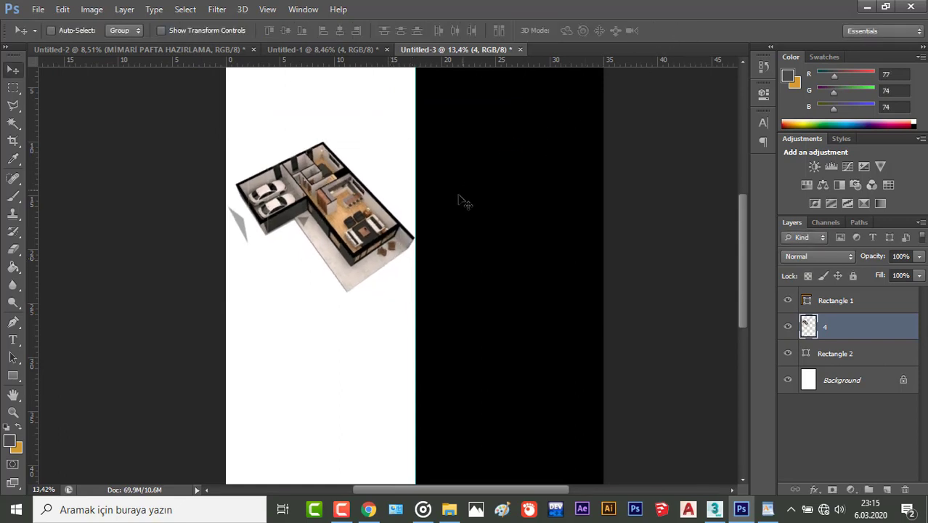
scroll(385, 282, "down", 2)
left_click_drag(301, 189, 299, 165)
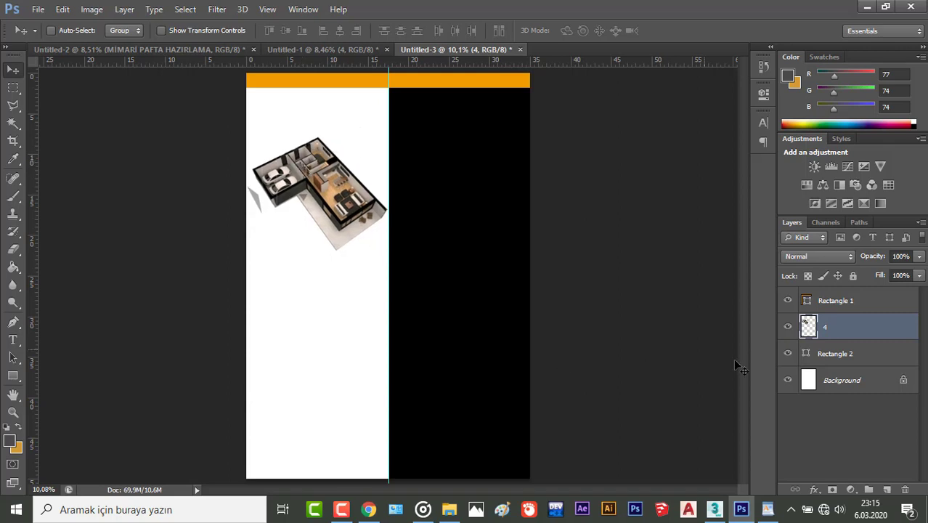
Add a drop shadow to layer 4 with angle 58°, distance 50 px, spread 20% and size 100 px
left_click(814, 489)
key("Escape")
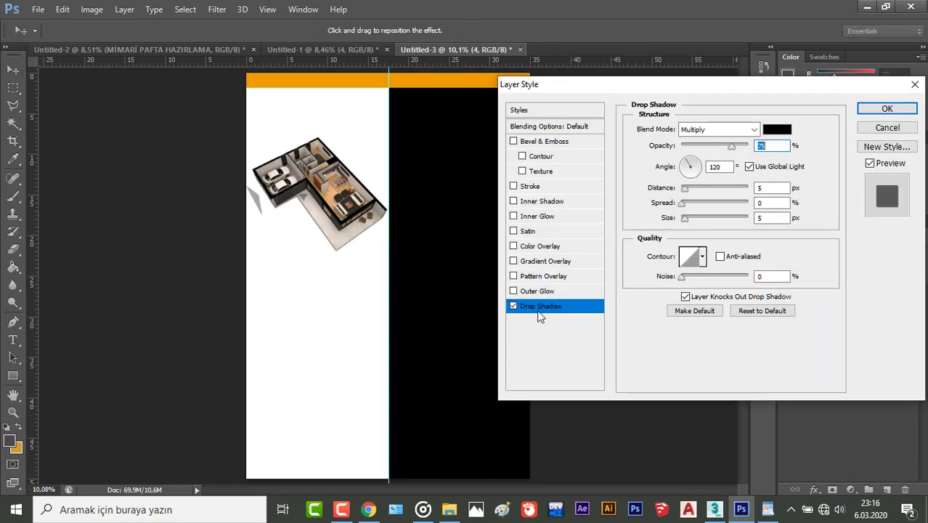
key("Tab")
type("5")
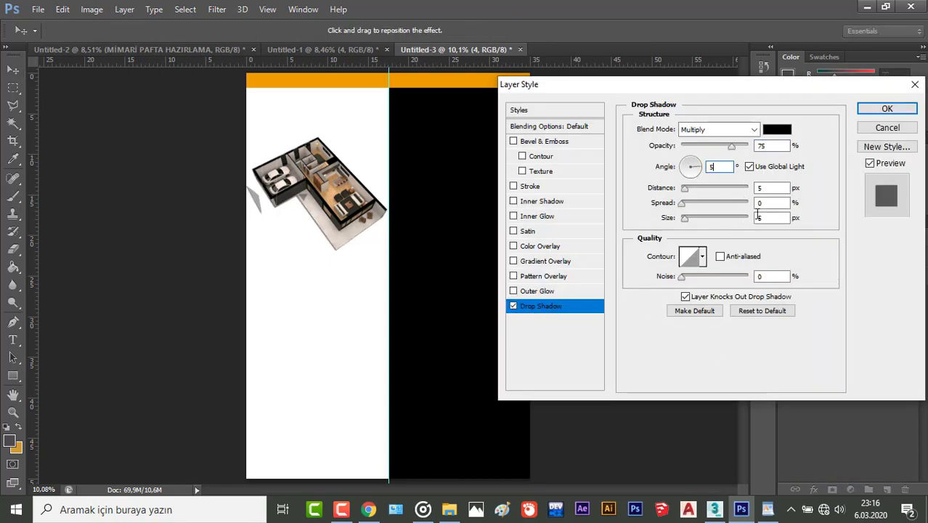
type("80")
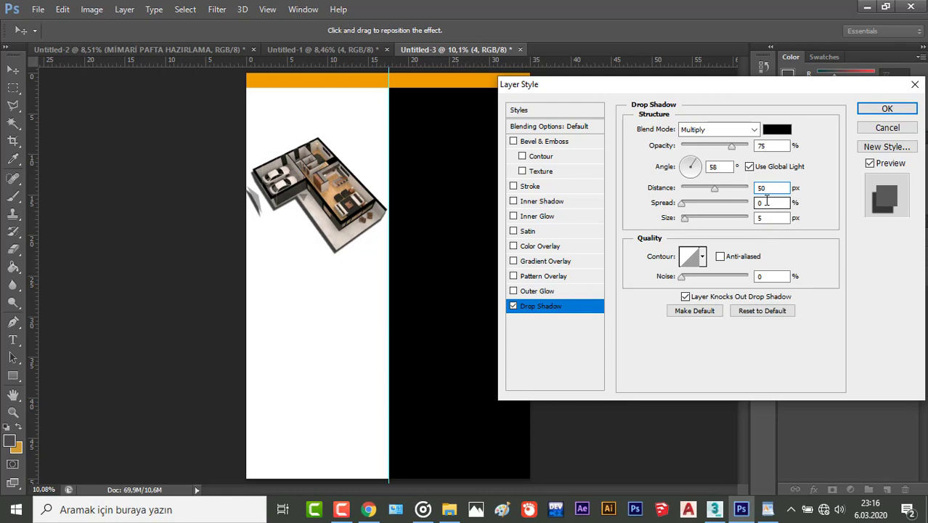
key("Tab")
type("20")
key("Tab")
type("1")
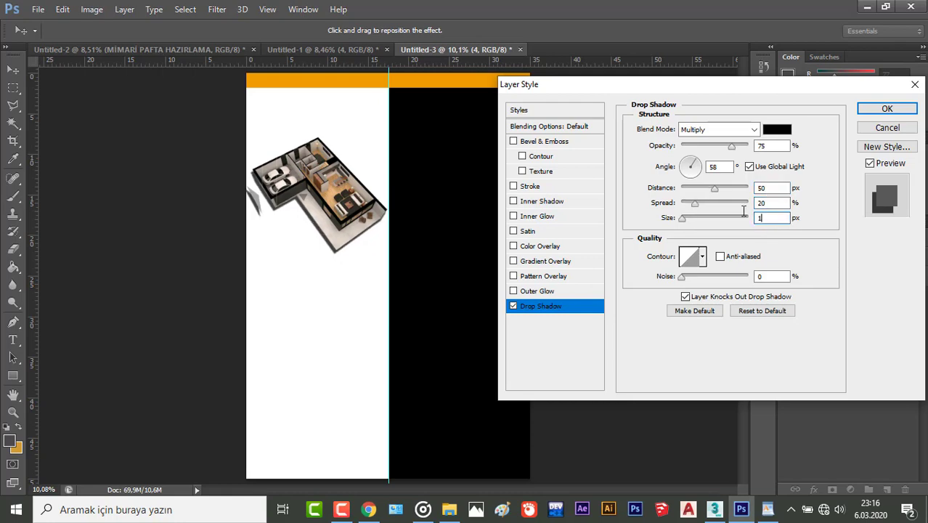
type("00")
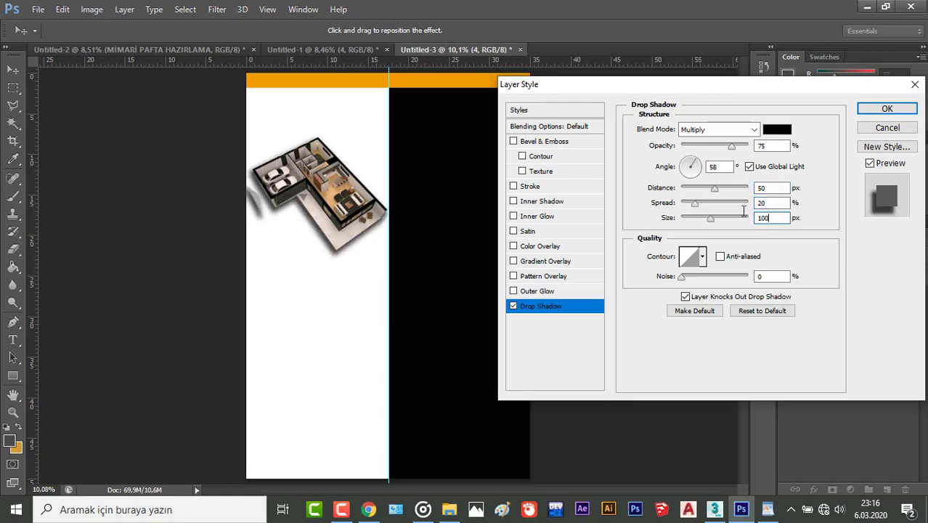
left_click(872, 108)
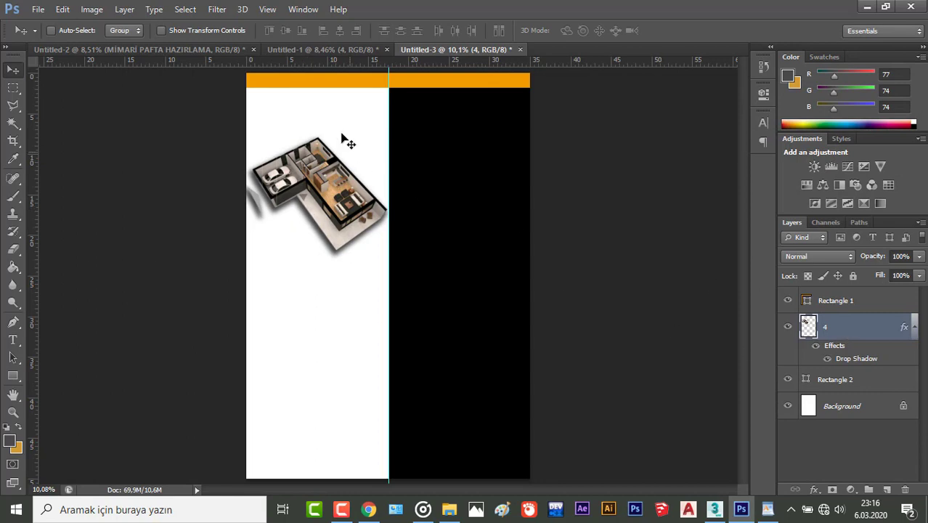
Copy the second floor plan, layer 6, from Untitled-1 into Untitled-3 below the first plan
left_click(316, 55)
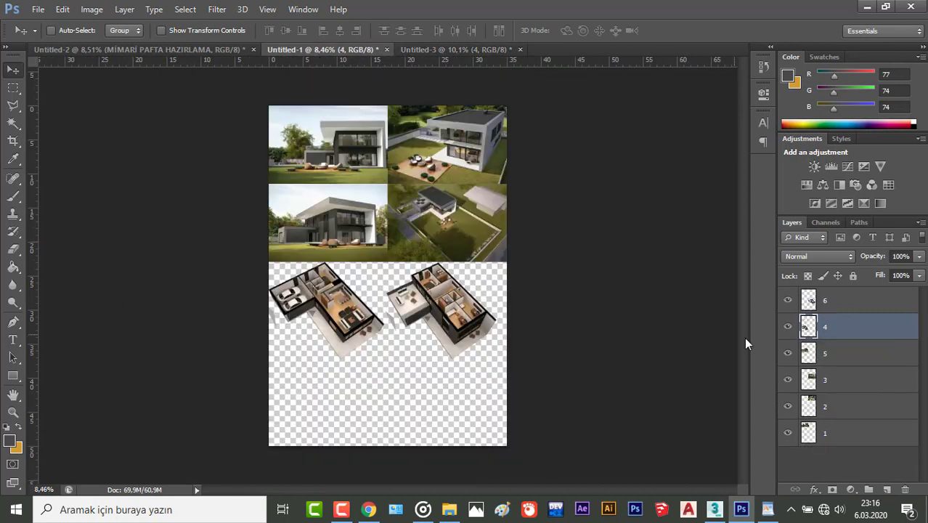
left_click(788, 302)
left_click(787, 301)
left_click(848, 305)
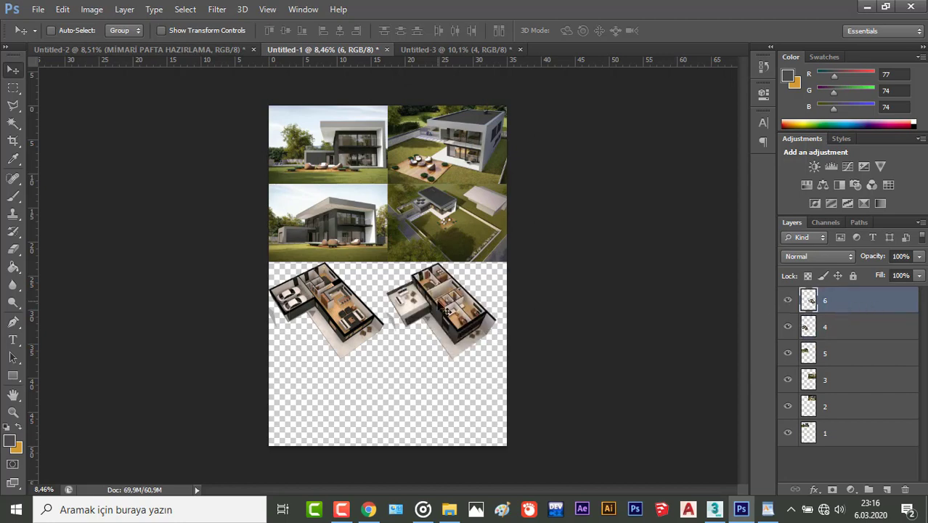
left_click_drag(445, 310, 320, 331)
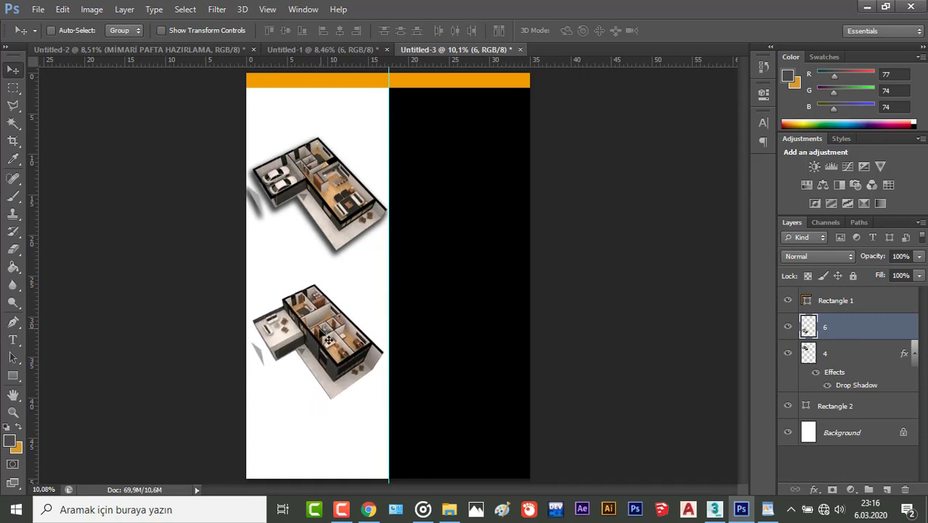
Scale the lower floor plan proportionally to about 104.5% so it spans the white column up to the guide
scroll(339, 353, "up", 6)
key("ctrl+t")
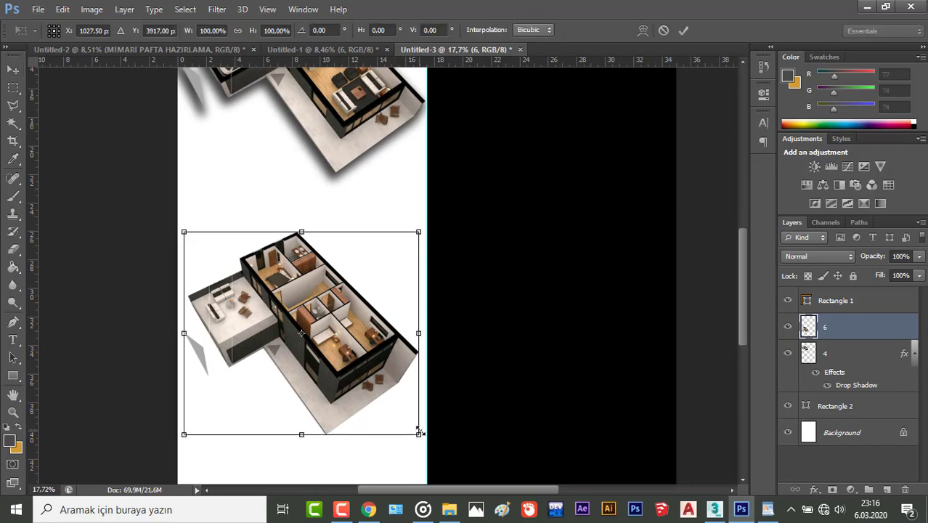
left_click_drag(419, 433, 426, 439)
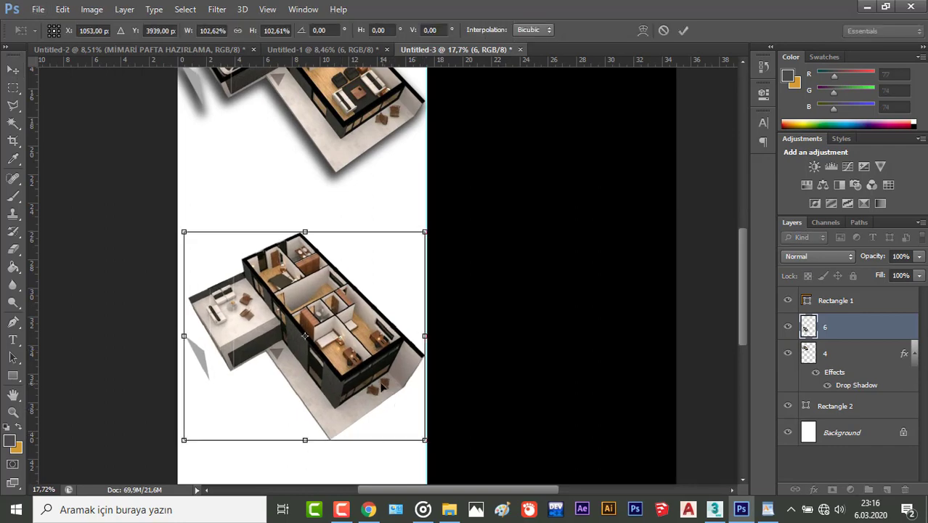
left_click_drag(383, 387, 379, 386)
left_click_drag(422, 441, 427, 443)
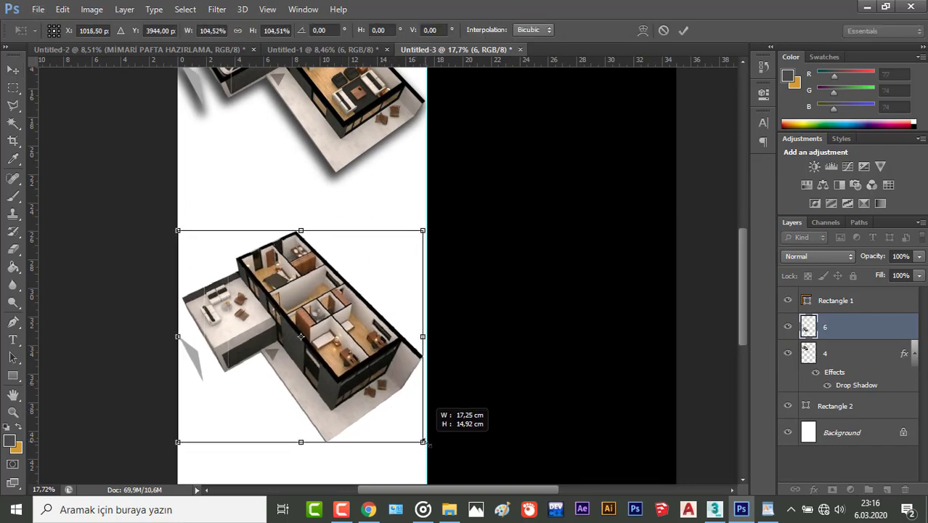
left_click(683, 30)
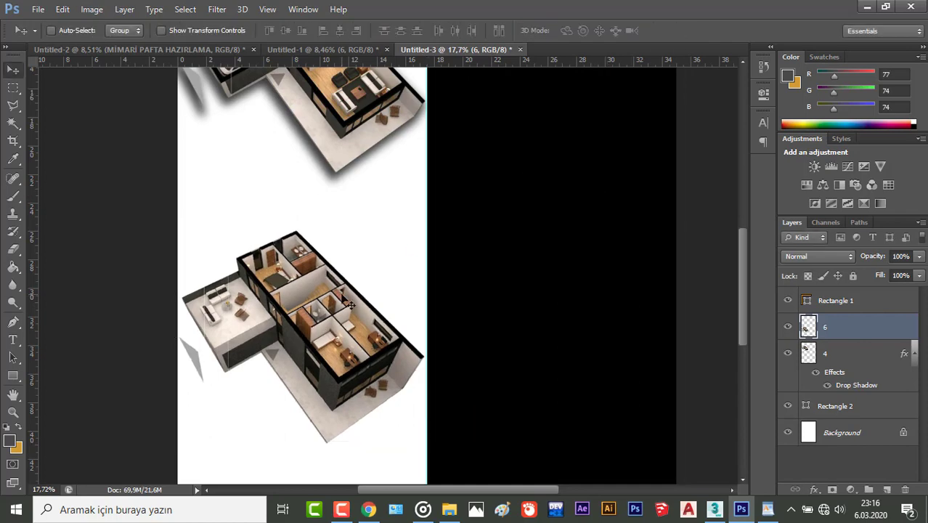
Select both floor plan layers, 6 and 4, and nudge them slightly upward together
scroll(350, 305, "down", 3, "alt")
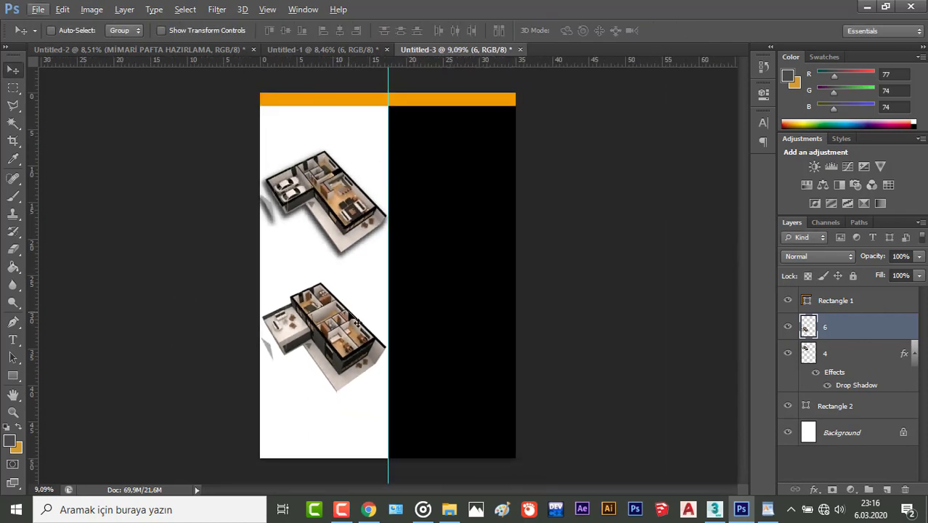
left_click(846, 357, "shift")
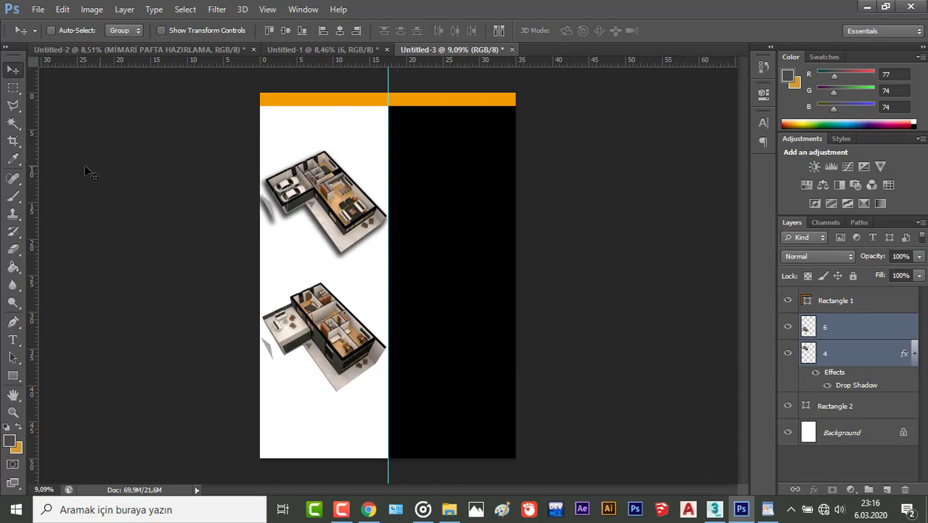
key("shift+Up")
key("shift+Up")
key("shift+Up")
key("shift+Up")
key("shift+Up")
key("shift+Up")
key("shift+Up")
key("shift+Up")
key("shift+Up")
key("shift+Up")
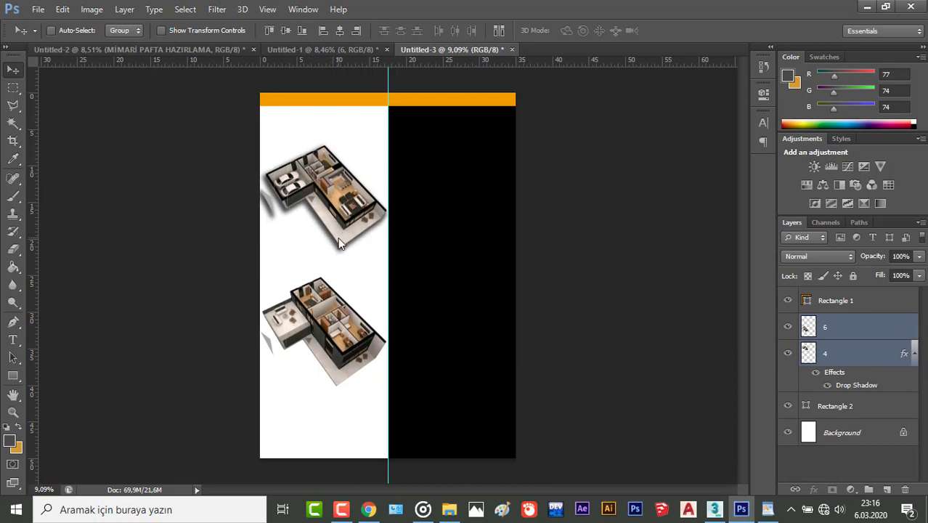
Nudge the two selected floor plans farther upward together in the white column
key("shift+Up")
key("shift+Up")
key("shift+Up")
key("shift+Up")
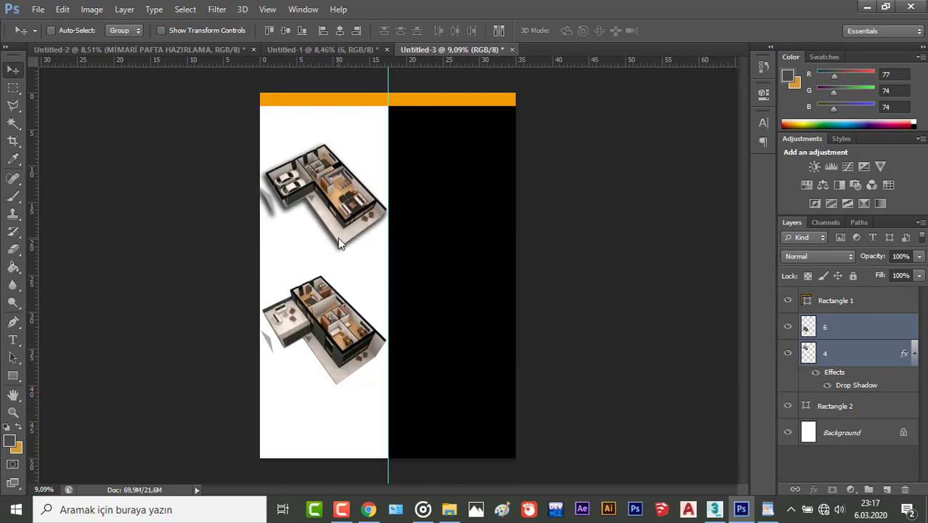
key("shift+Up")
key("shift+Up")
key("shift+Up")
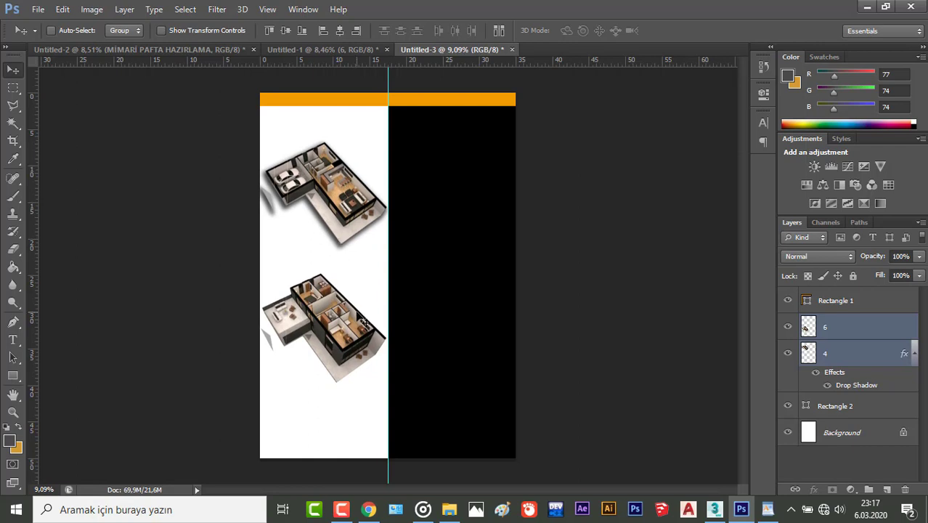
Nudge only the lower floor plan, layer 6, slightly upward, closer to the upper plan
left_click(827, 331)
key("shift+Up")
key("shift+Up")
key("shift+Up")
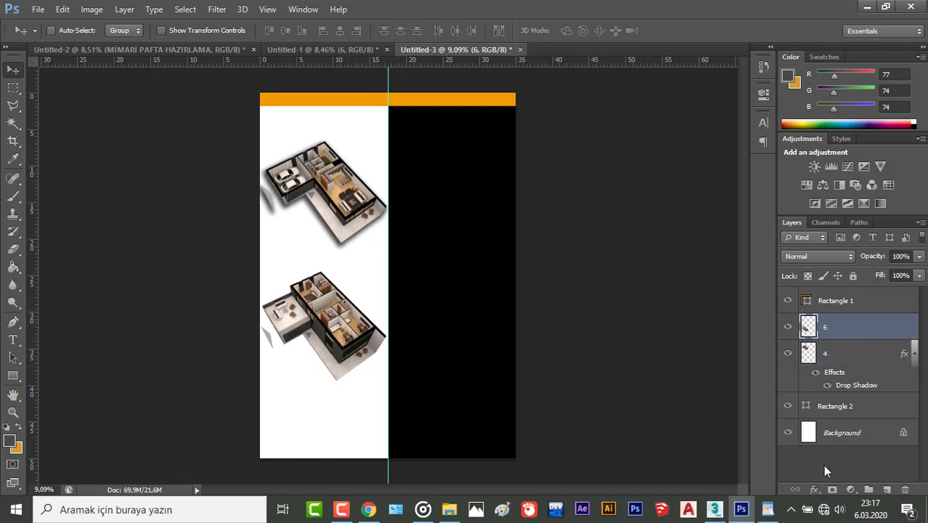
Add a drop shadow to the lower floor plan, layer 6, with angle 58°, distance 50 px and spread 20%, and adjust its size
left_click(814, 489)
left_click(839, 421)
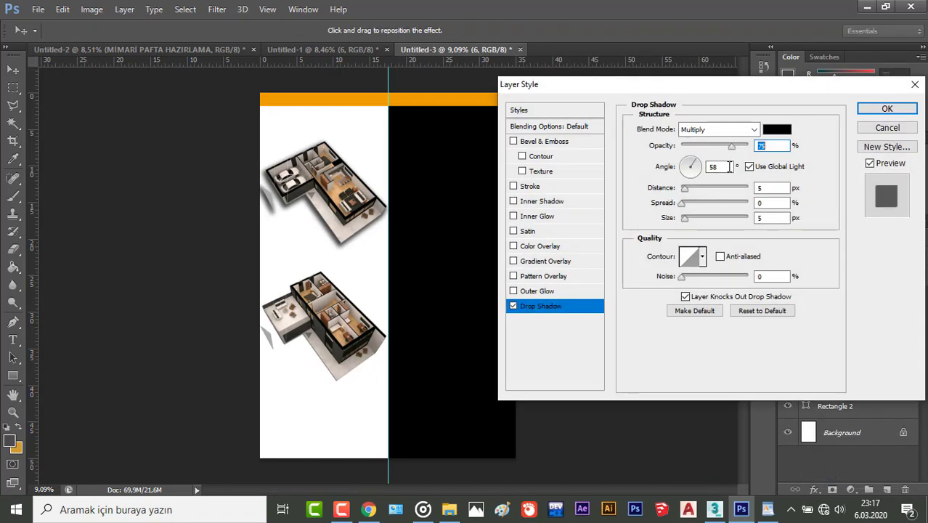
key("Tab")
left_click(771, 186)
type("0")
key("Tab")
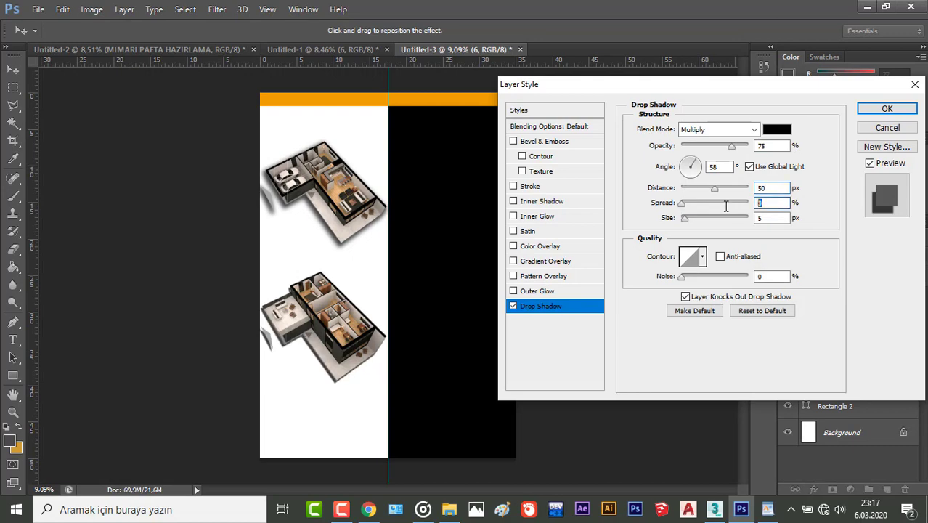
type("20")
key("Tab")
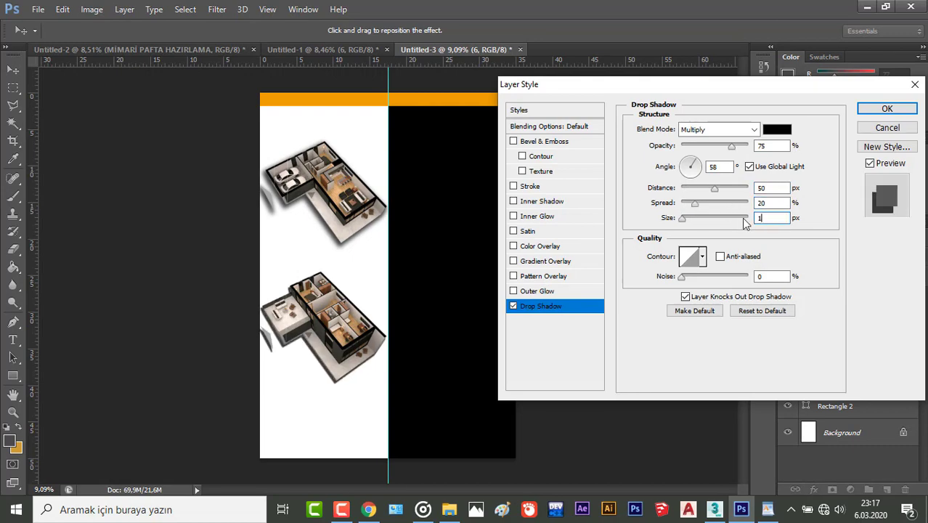
type("1")
key("Return")
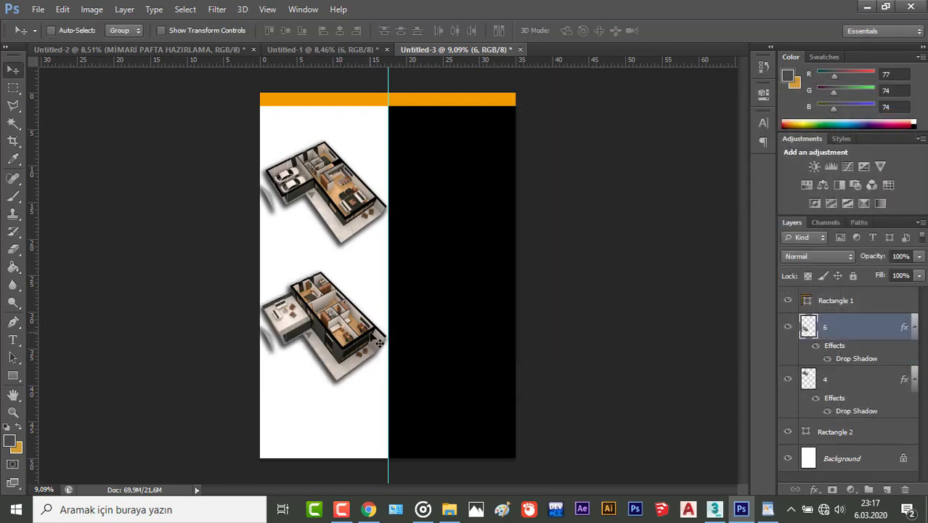
left_click(854, 385, "ctrl")
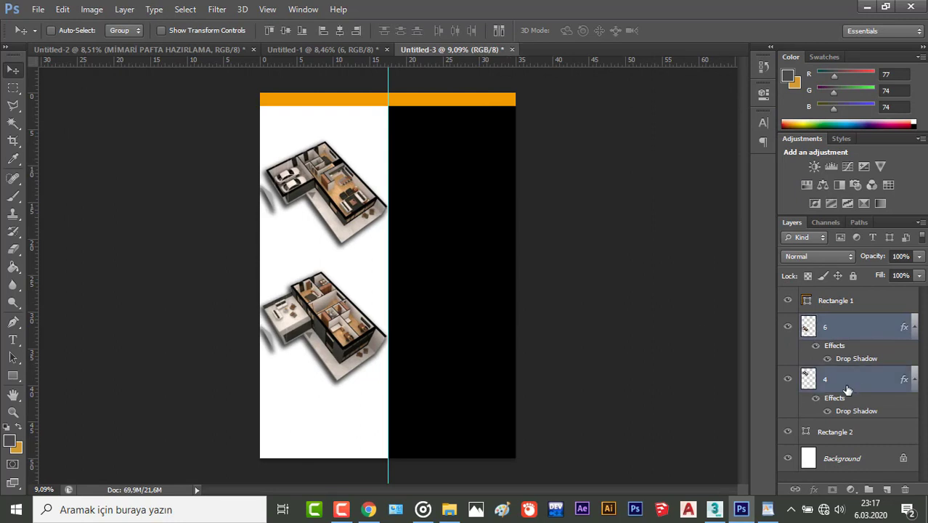
left_click(841, 329)
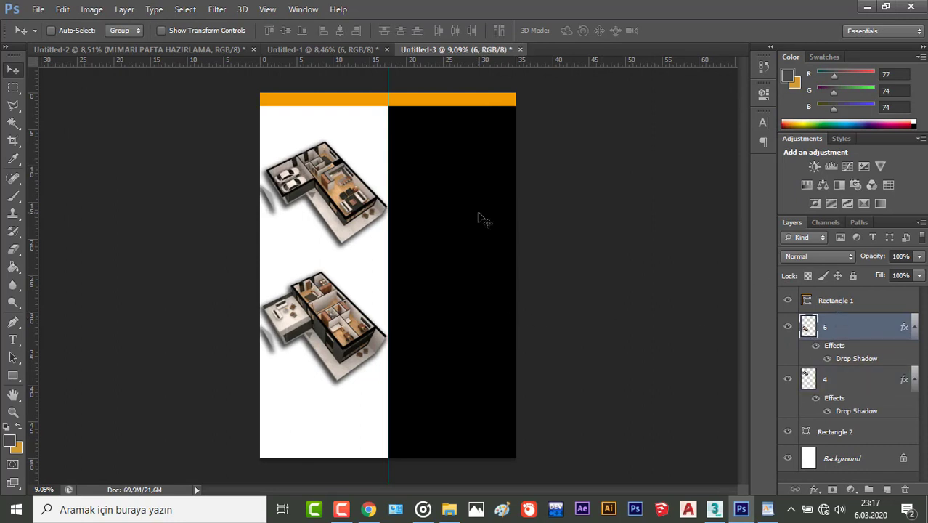
Copy the house render on layer 5 from Untitled-1 into Untitled-3, directly below the orange header and flush with the vertical guide
left_click(299, 48)
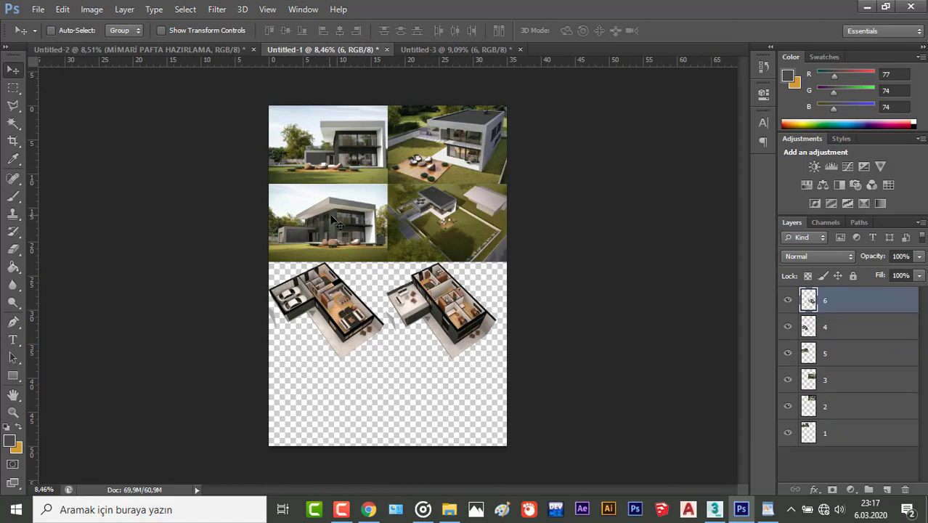
left_click(788, 352)
left_click(787, 353)
left_click(828, 353)
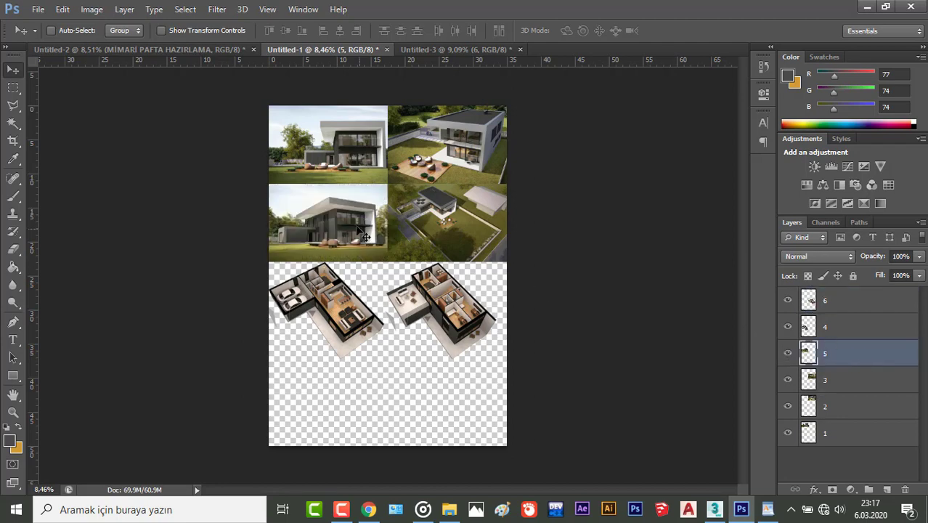
left_click_drag(352, 202, 465, 159)
scroll(461, 93, "up", 2)
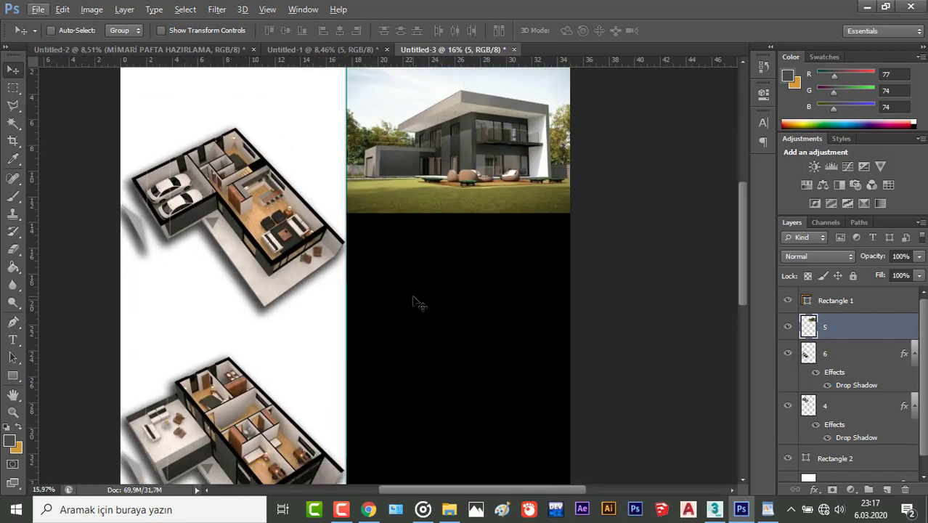
scroll(414, 300, "down", 1)
scroll(483, 330, "up", 2)
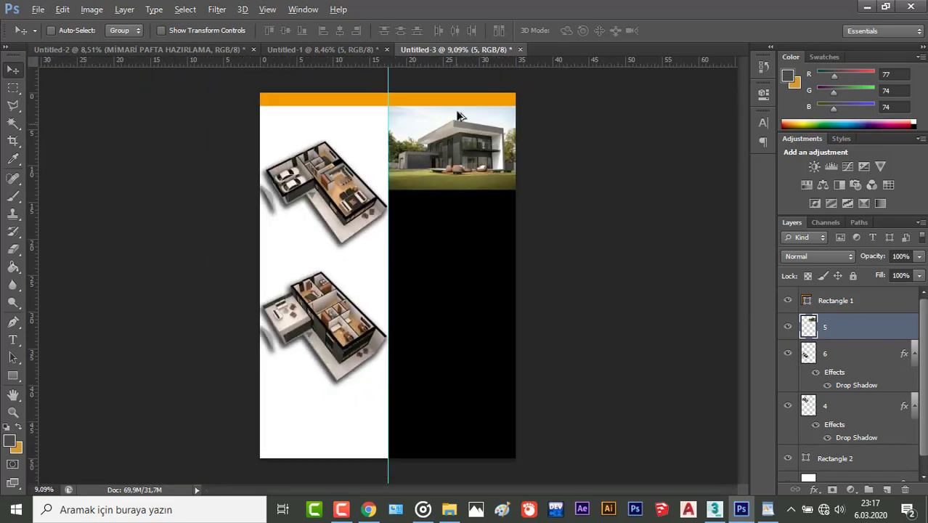
scroll(452, 137, "up", 2)
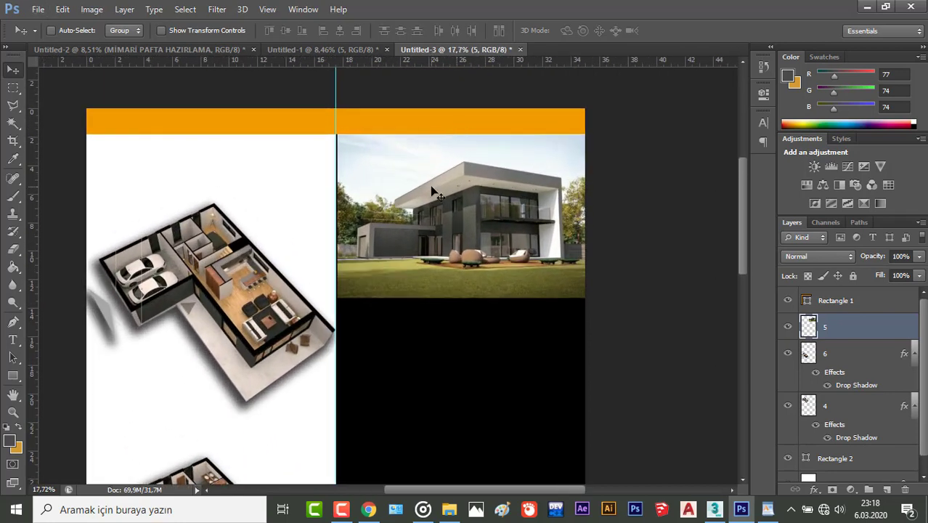
left_click_drag(433, 191, 430, 191)
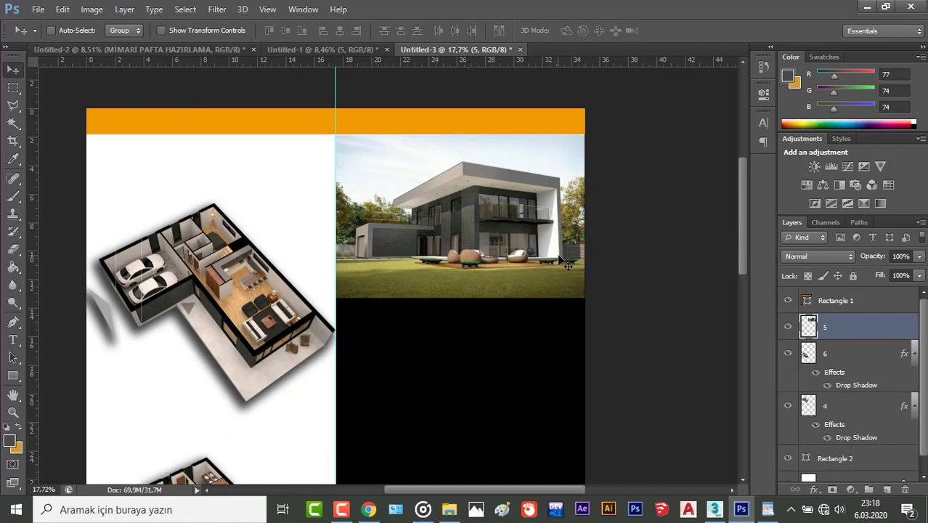
Stretch the layer 5 render slightly wider so it reaches the outer edge of the board
scroll(559, 253, "up", 3)
key("ctrl+t")
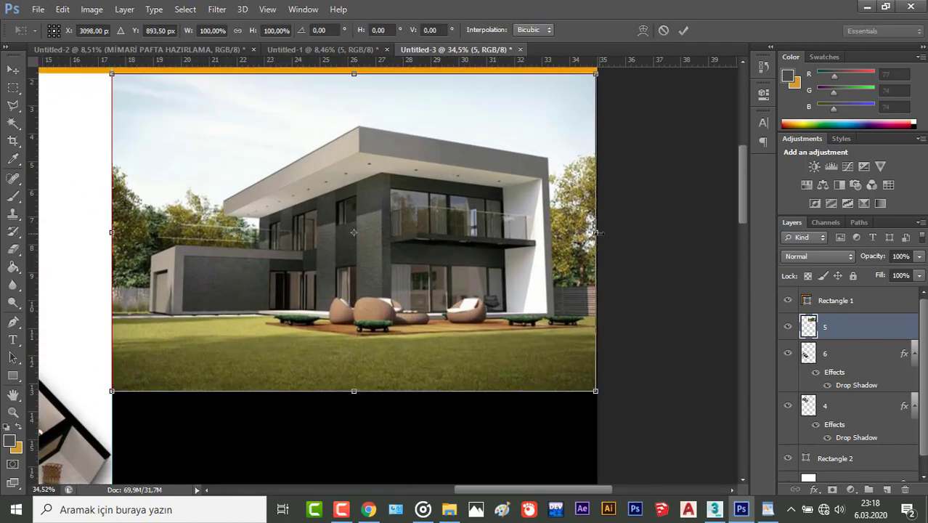
left_click_drag(597, 232, 598, 232)
left_click(683, 30)
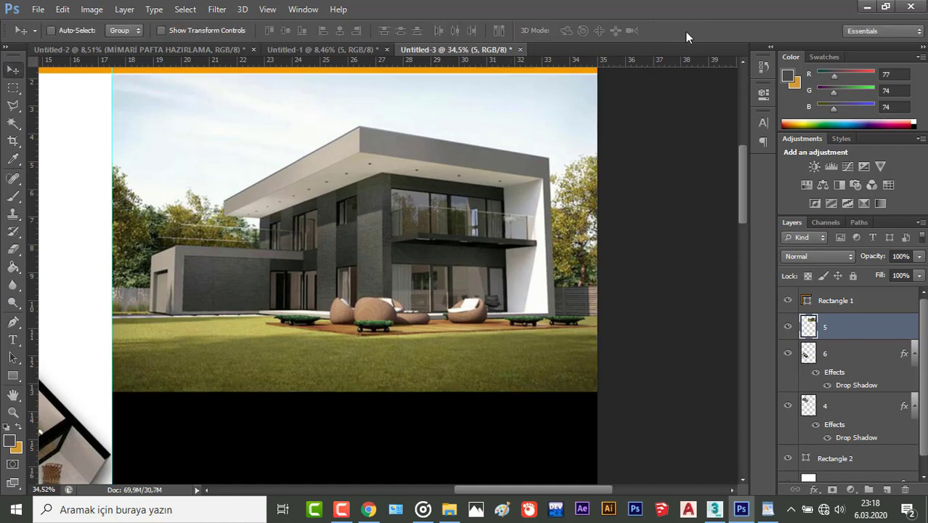
Copy the elevated house render on layer 2 from Untitled-1 into Untitled-3, directly below the first render and flush with the guide
scroll(398, 194, "down", 6)
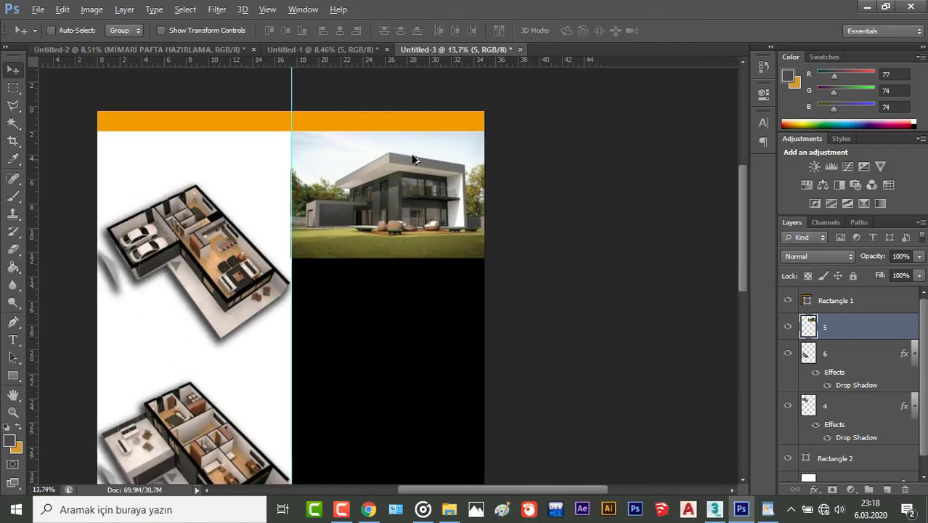
left_click(275, 51)
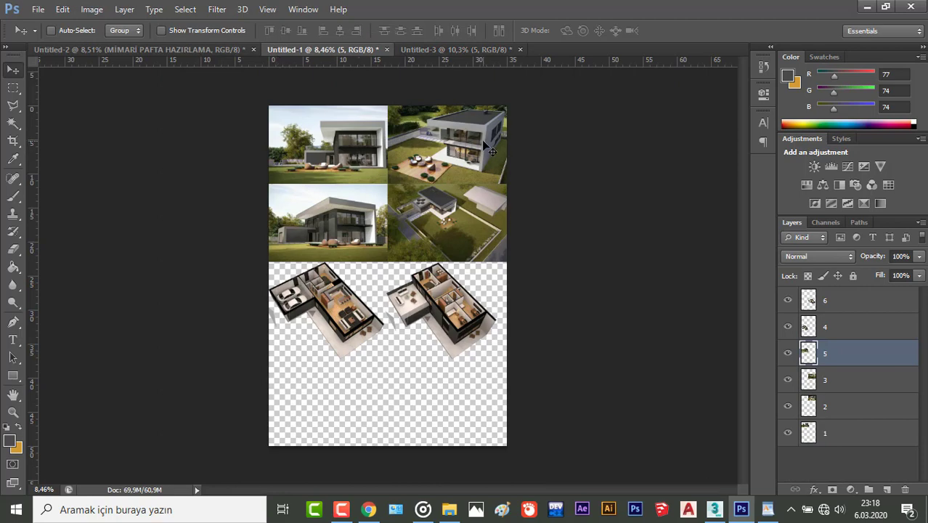
left_click(835, 411)
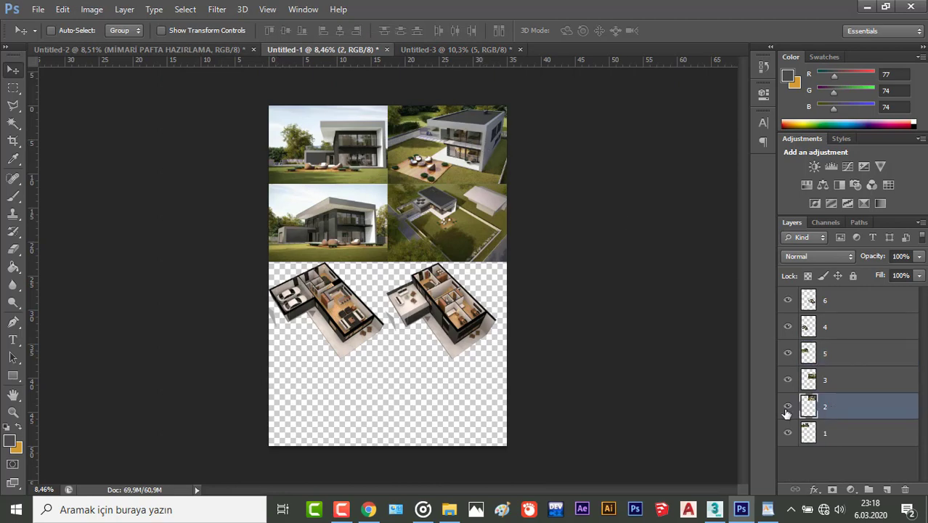
left_click(788, 406)
left_click(788, 406)
left_click_drag(434, 128, 463, 229)
scroll(440, 195, "up", 2)
scroll(405, 182, "up", 3)
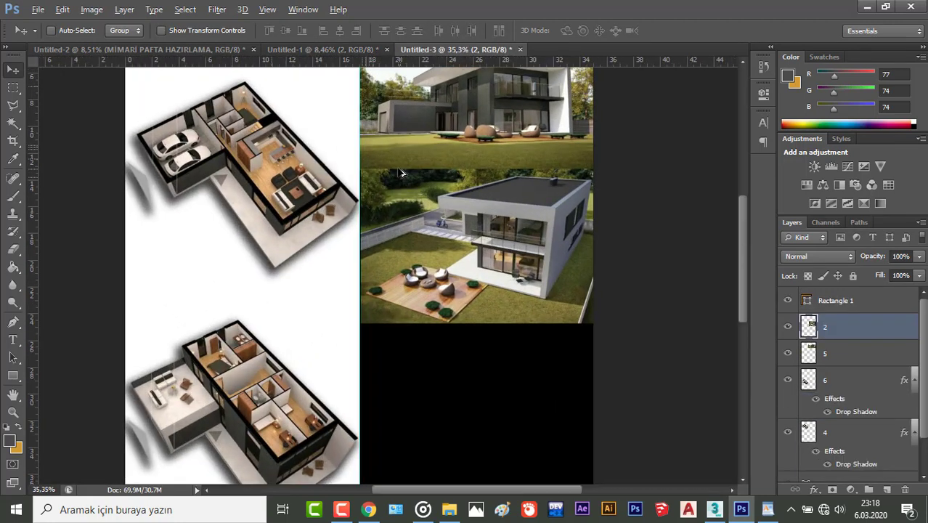
left_click_drag(384, 211, 380, 215)
Copy the front-view render on layer 1 from Untitled-1 into Untitled-3, directly below the second render and aligned to the guide
scroll(294, 168, "down", 4)
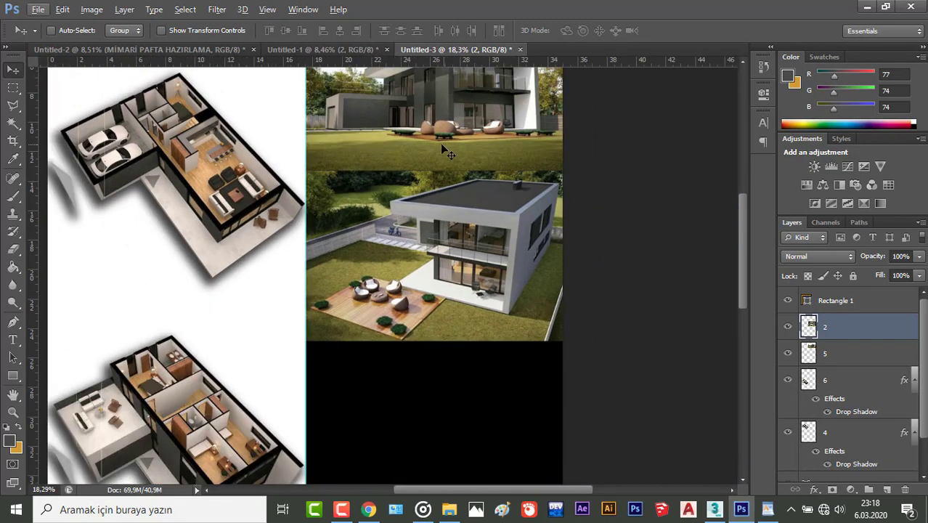
scroll(451, 156, "down", 3)
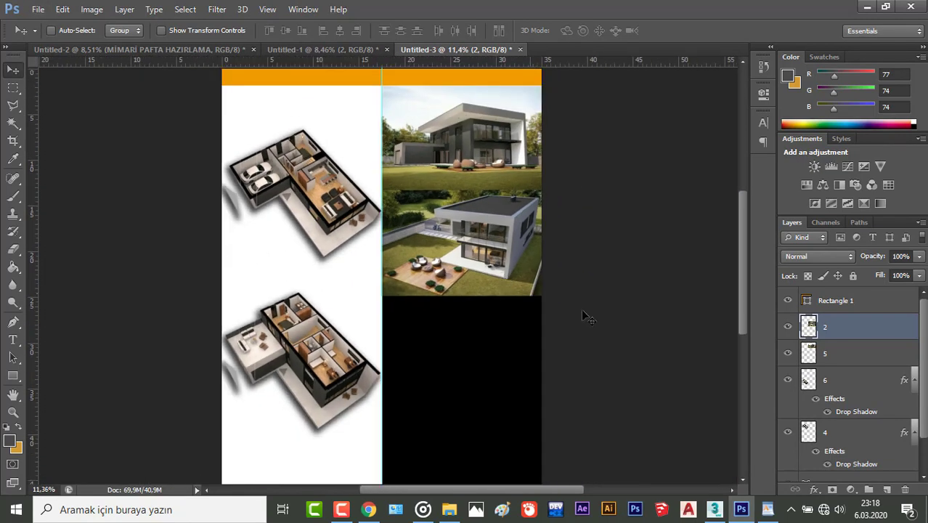
left_click(319, 49)
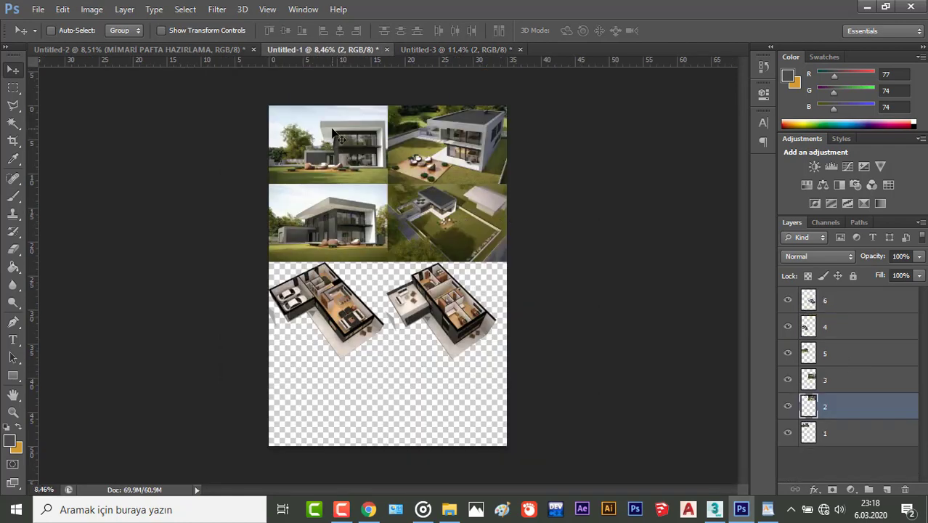
left_click(824, 356)
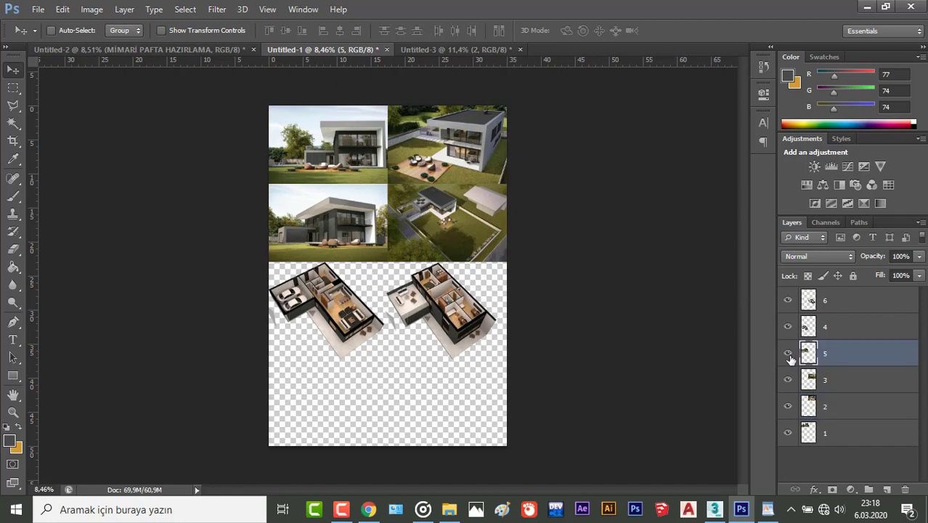
left_click(789, 354)
left_click(788, 354)
left_click(805, 431)
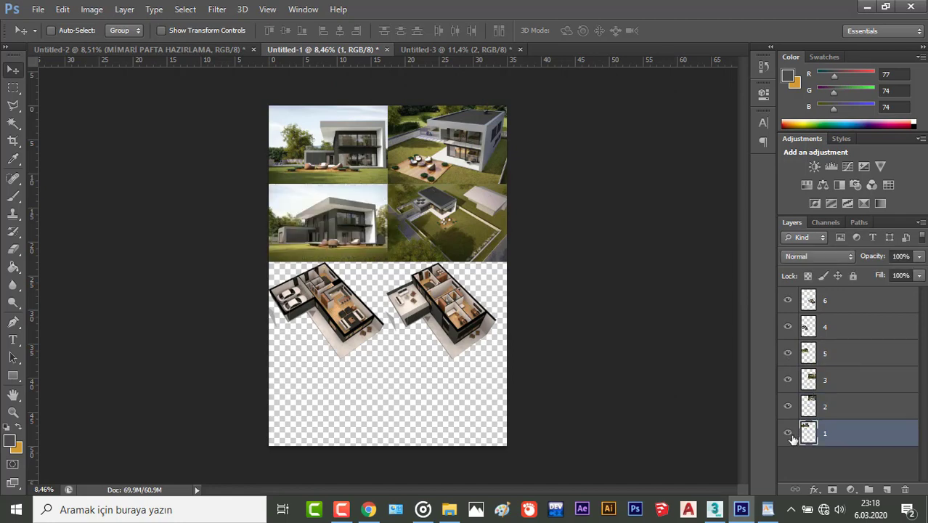
left_click_drag(343, 160, 450, 343)
scroll(383, 315, "up", 5)
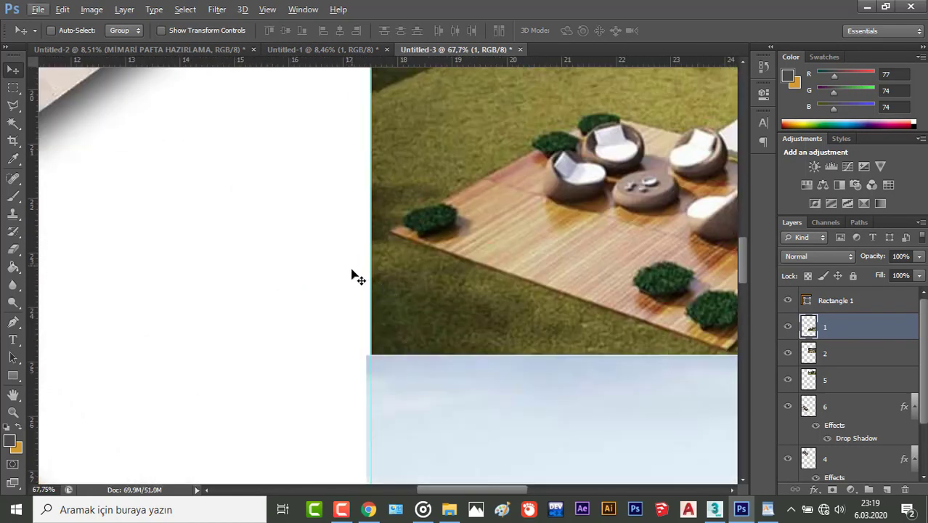
left_click_drag(391, 378, 398, 379)
Copy the aerial site render on layer 3 from Untitled-1 into Untitled-3, directly below the third render in the black column
scroll(243, 180, "down", 5)
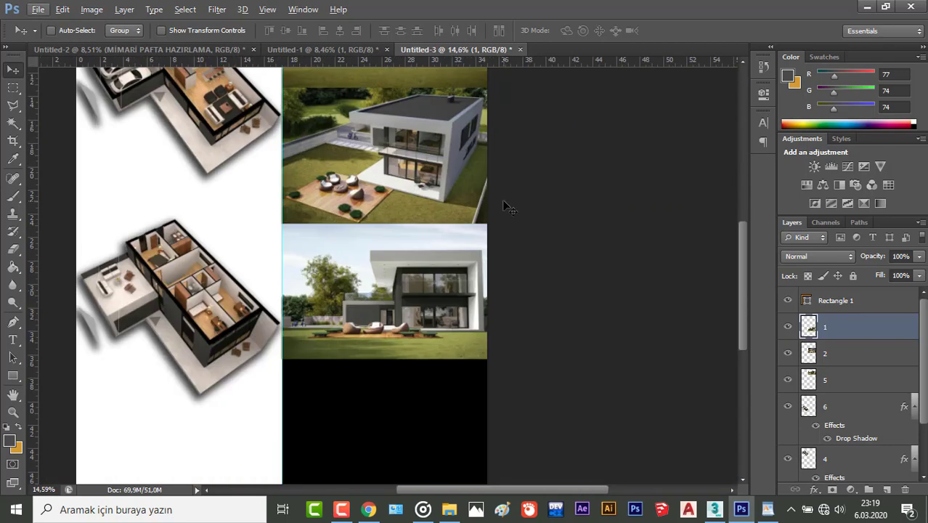
scroll(503, 203, "down", 2)
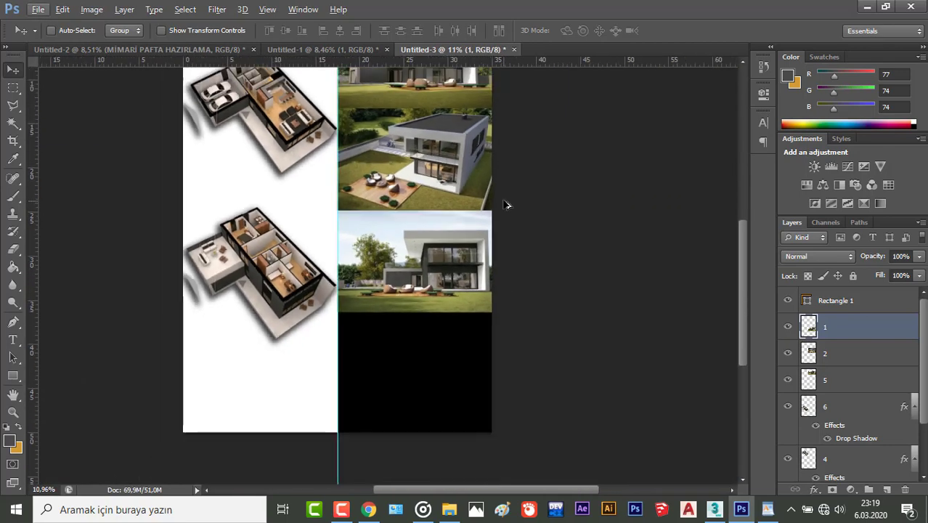
left_click(313, 50)
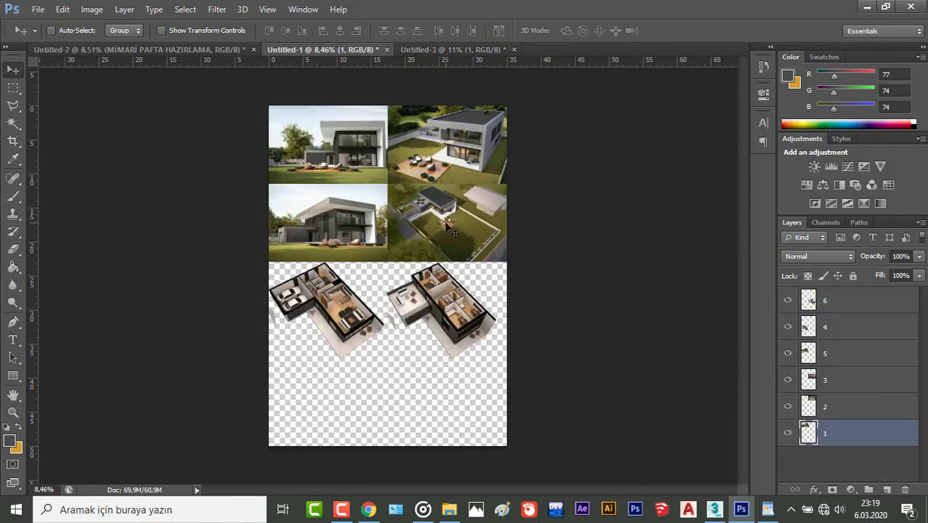
left_click(838, 302)
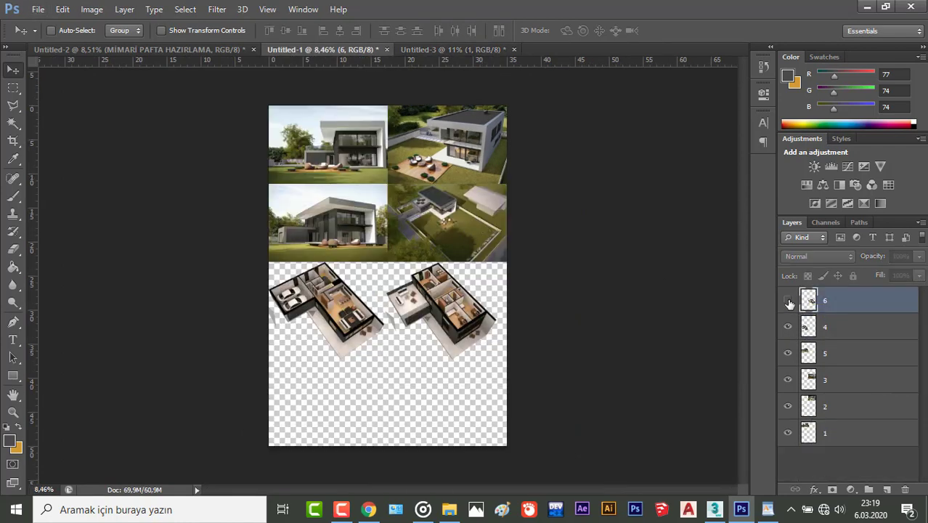
left_click(836, 338)
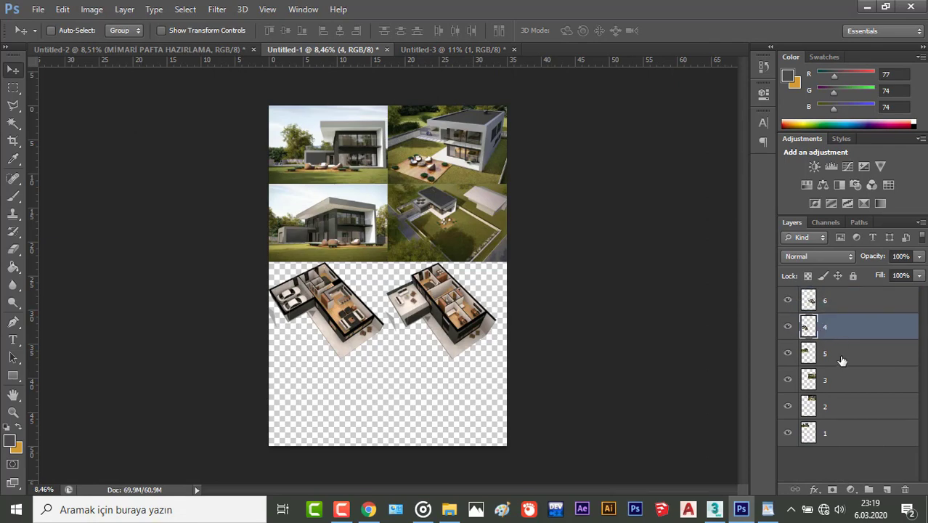
left_click(841, 361)
left_click(832, 381)
left_click(787, 379)
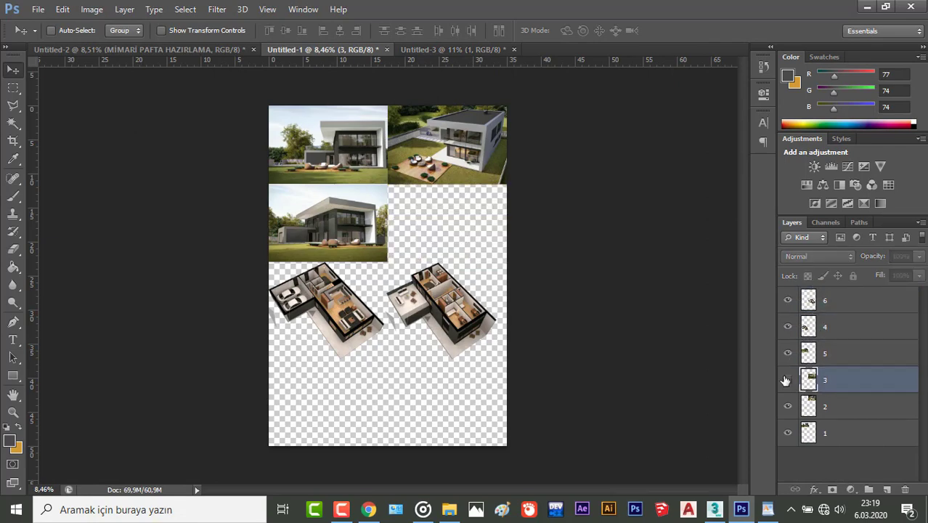
left_click(787, 379)
left_click_drag(436, 153, 417, 371)
Scale the aerial render on layer 3 to 109.31% width and 118.52% height so it fills the black column down to the board's end
key("ctrl+t")
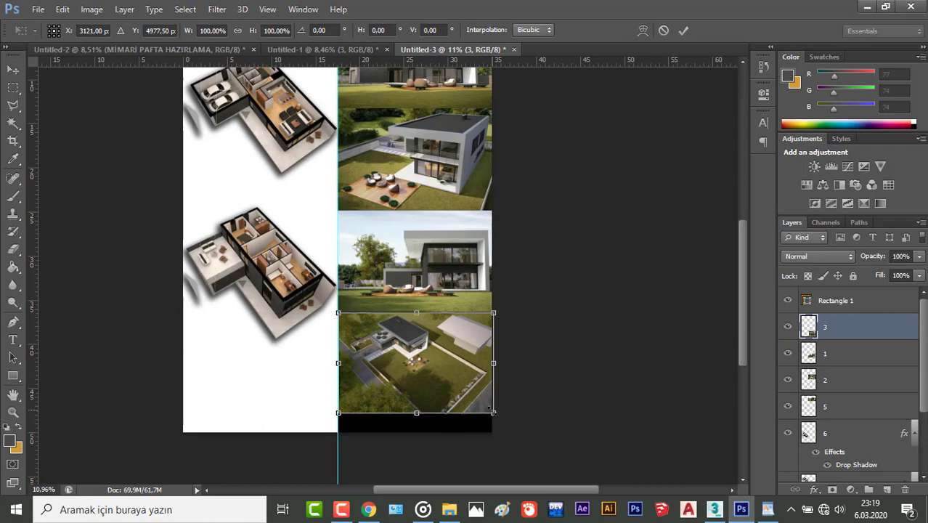
left_click_drag(493, 412, 505, 425)
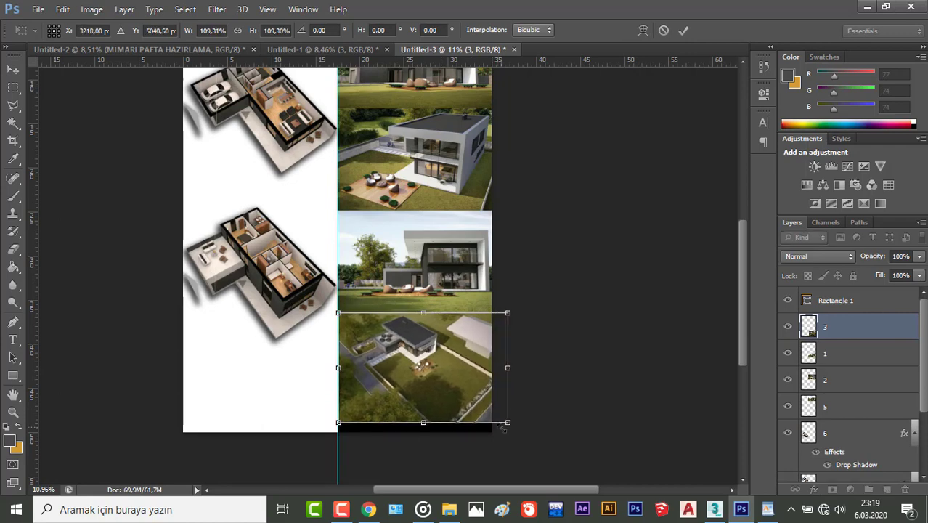
left_click_drag(422, 423, 421, 430)
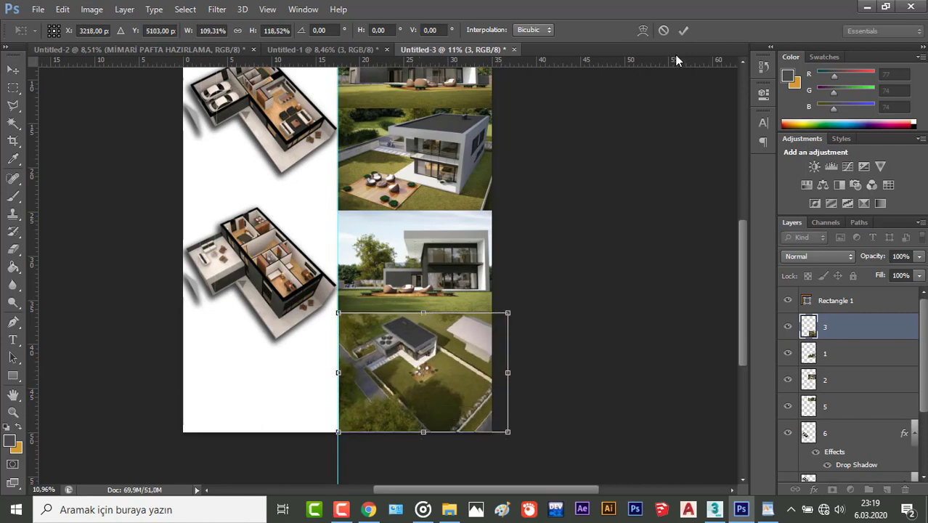
left_click(682, 29)
Nudge the aerial render flush with the guide and the front-view render above it
scroll(392, 326, "up", 5)
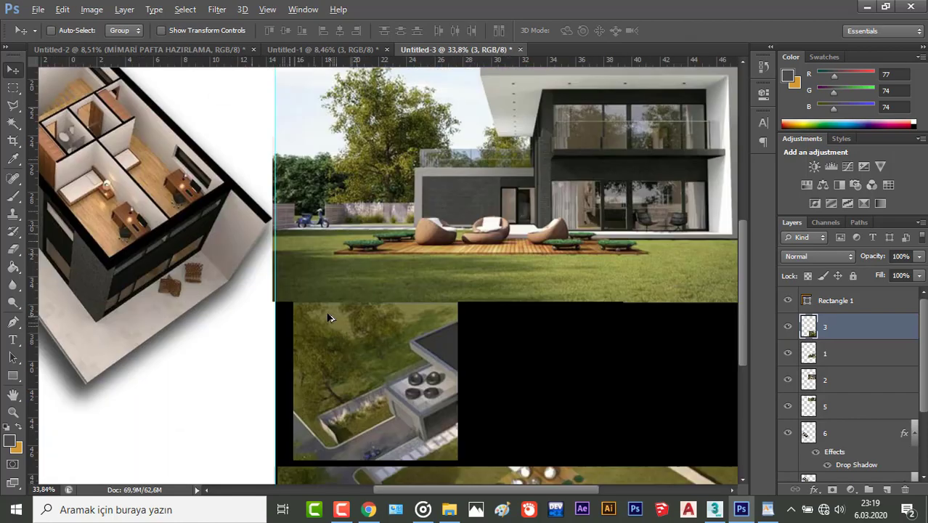
scroll(328, 317, "up", 3)
left_click_drag(244, 298, 239, 291)
scroll(251, 247, "down", 3)
scroll(251, 239, "down", 1)
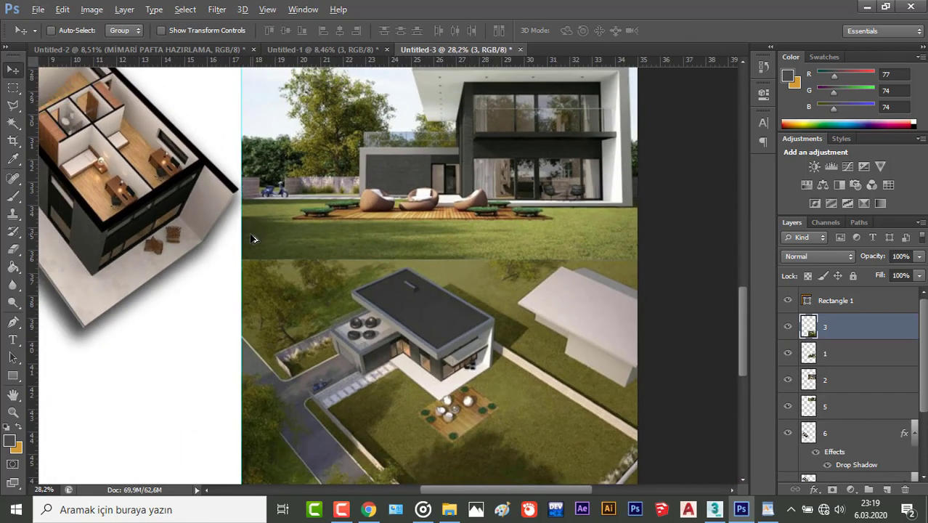
Remove the vertical guide between the floor plans and the renders
scroll(568, 231, "down", 4)
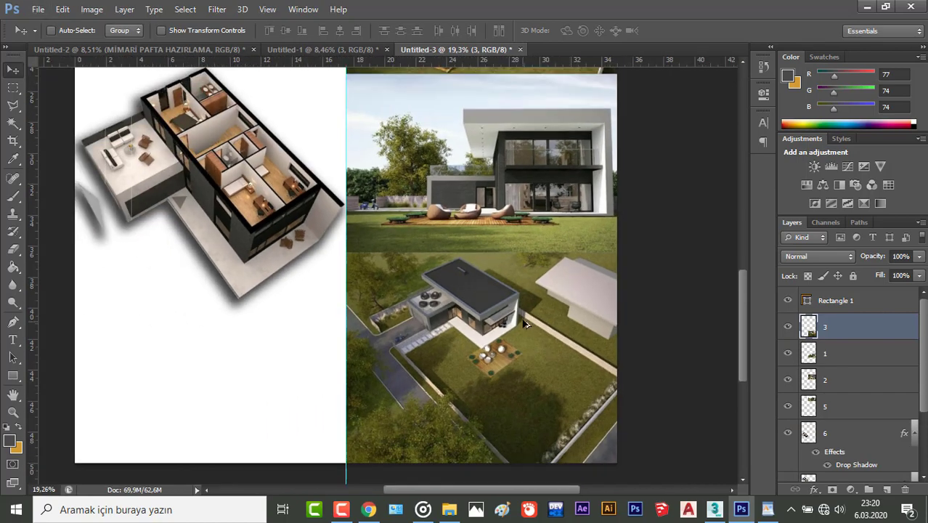
scroll(512, 371, "up", 2)
scroll(373, 83, "down", 1)
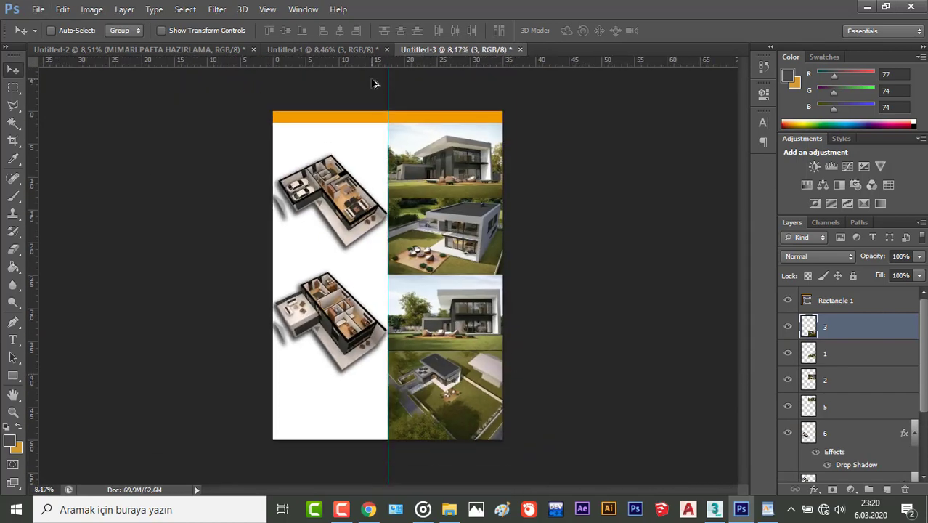
left_click_drag(387, 87, 39, 83)
Add a drop shadow effect to the Rectangle 2 layer behind the renders
scroll(847, 440, "down", 2)
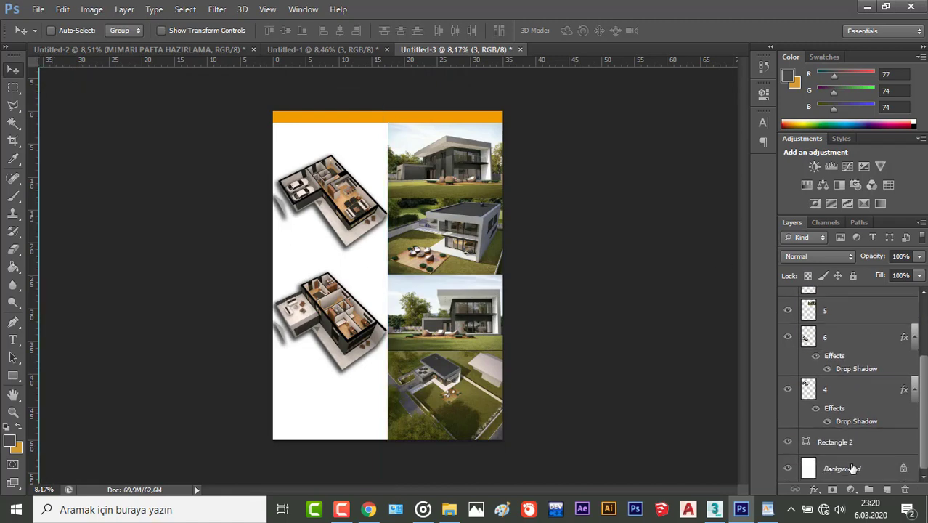
scroll(849, 326, "up", 3)
left_click(844, 310)
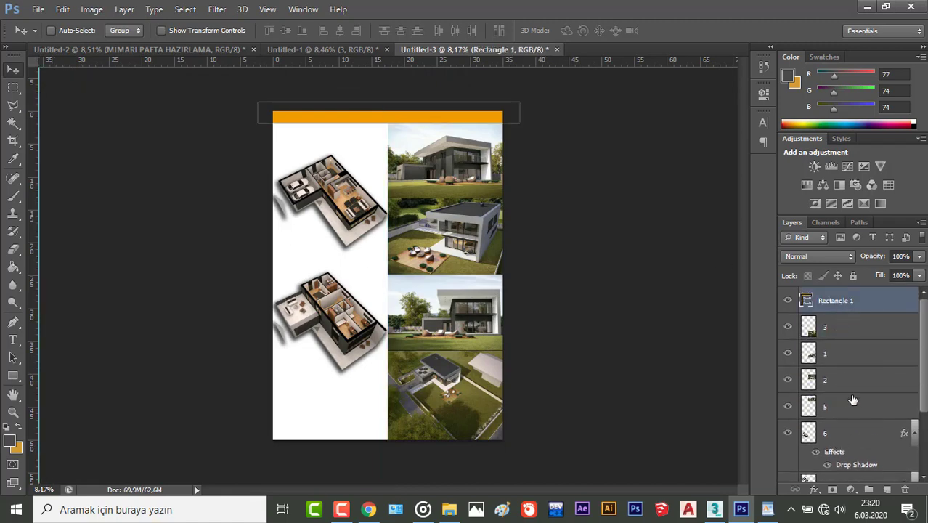
scroll(853, 400, "down", 3)
left_click(843, 448)
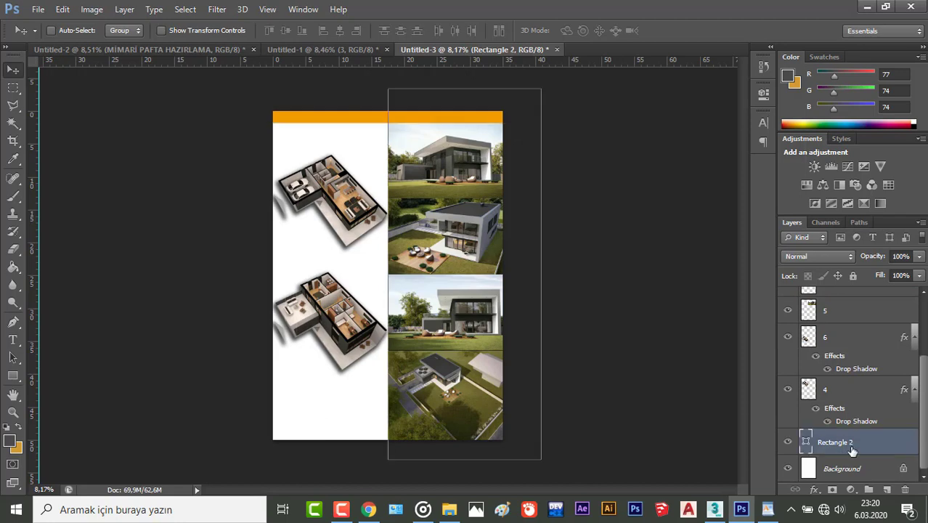
left_click(814, 489)
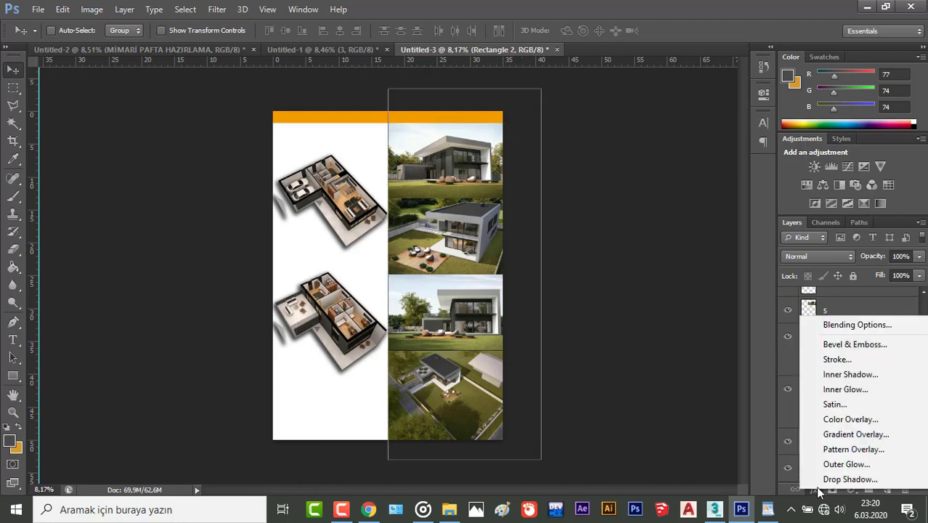
left_click(840, 480)
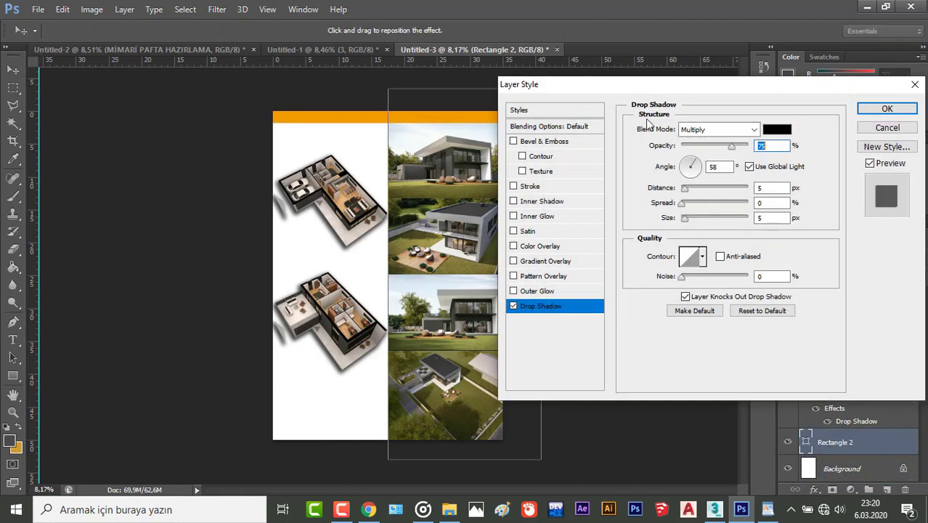
Set Rectangle 2's drop shadow to a distance of 28 px, spread of 23% and size of 59 px
left_click(774, 188)
type("0")
left_click(762, 202)
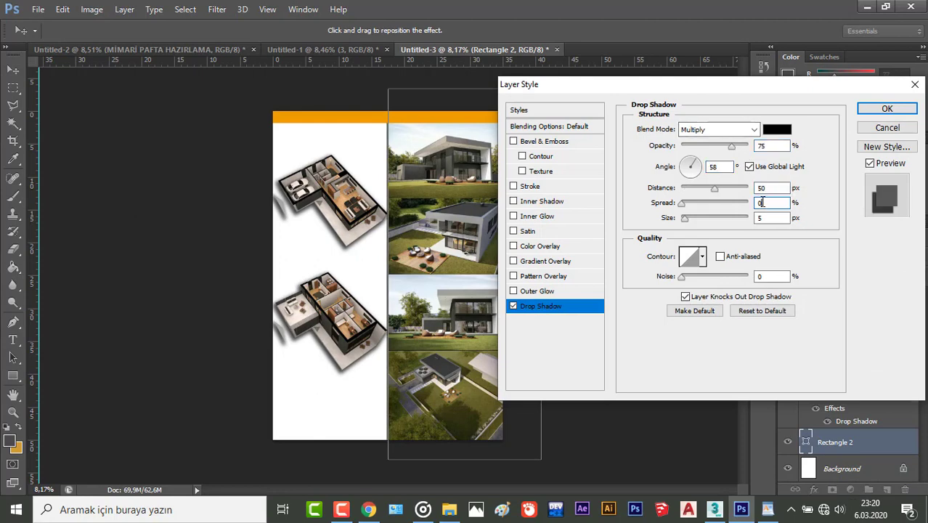
left_click(682, 204)
left_click_drag(689, 208, 707, 190)
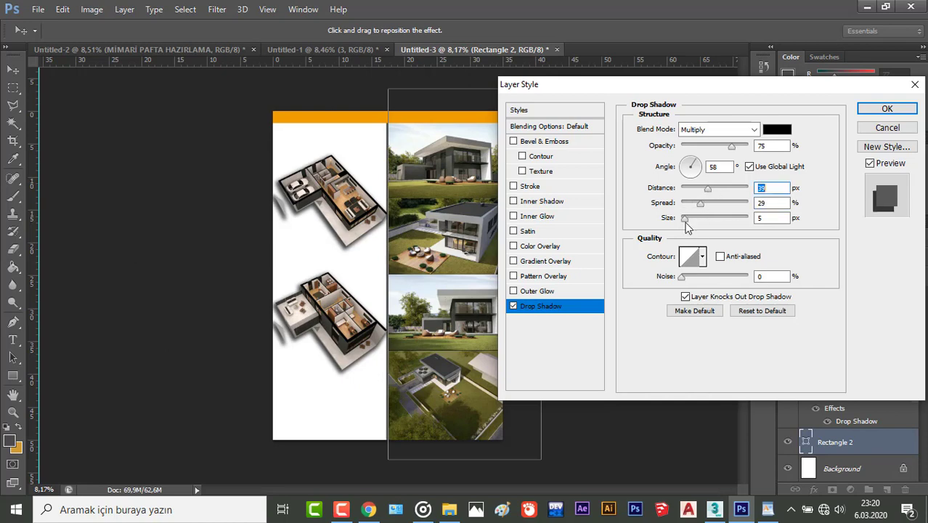
left_click_drag(695, 223, 702, 198)
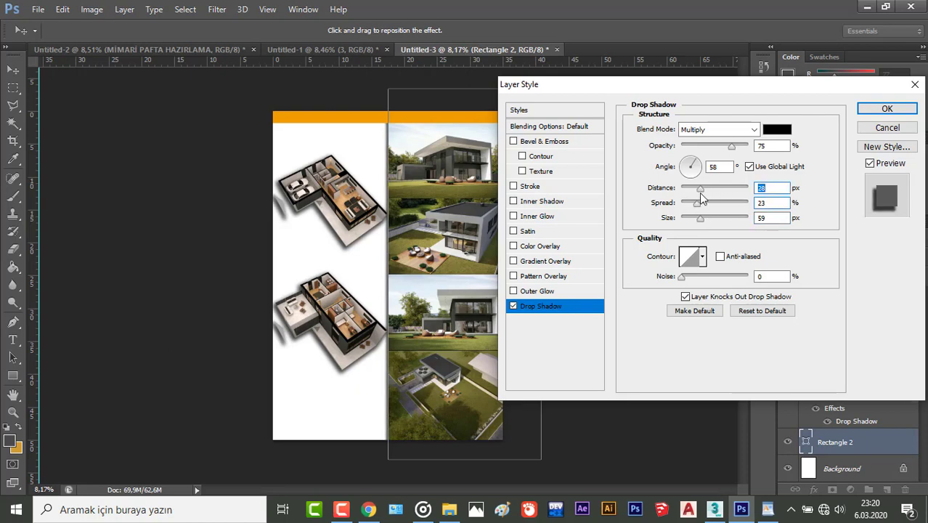
left_click(887, 109)
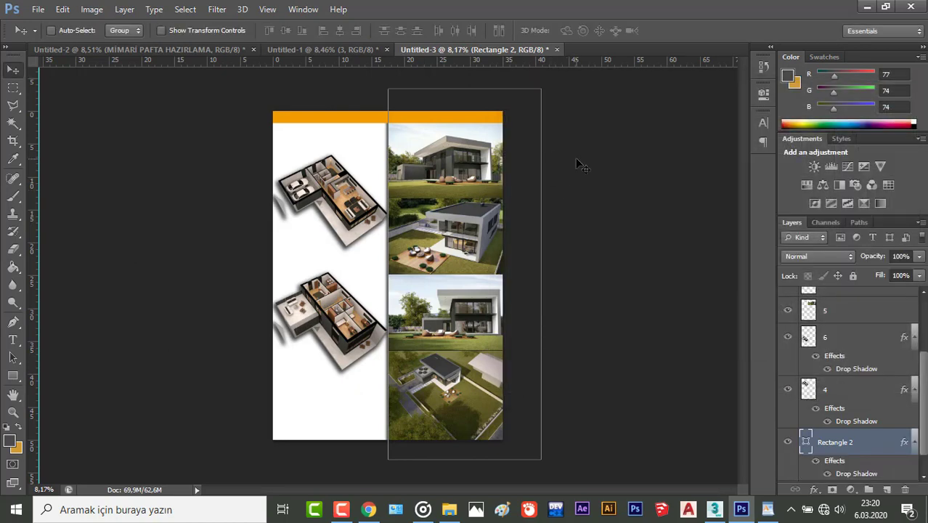
Shrink Rectangle 2 to 75.43% width and 85.41% height so it matches the render column below the orange header
key("ctrl+t")
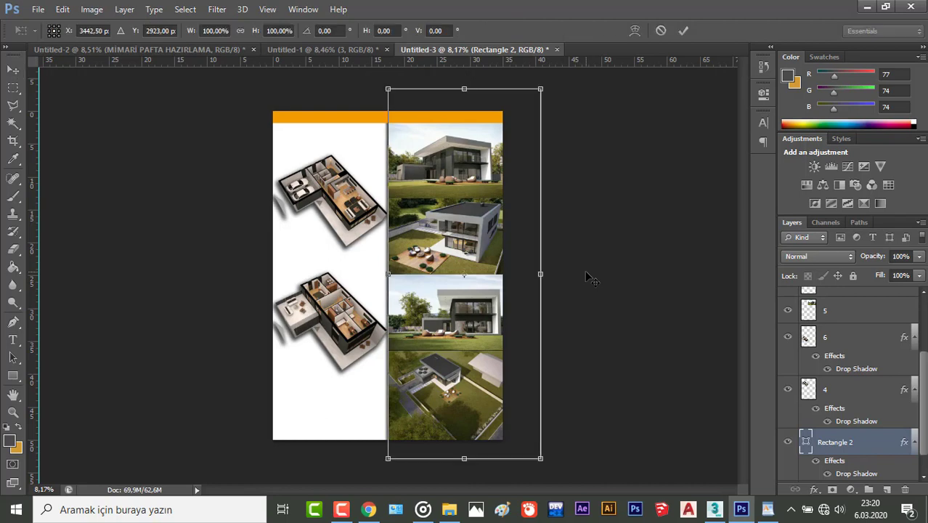
left_click_drag(540, 274, 503, 274)
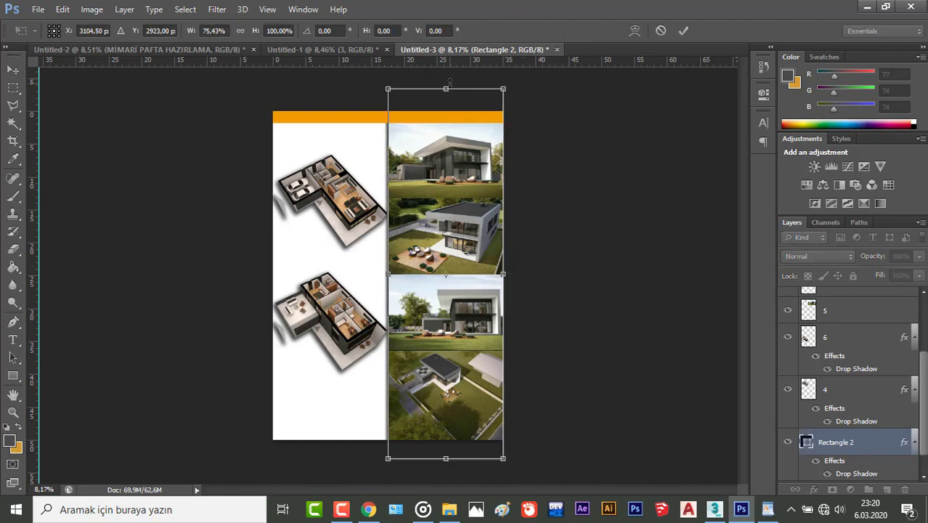
left_click_drag(445, 89, 445, 124)
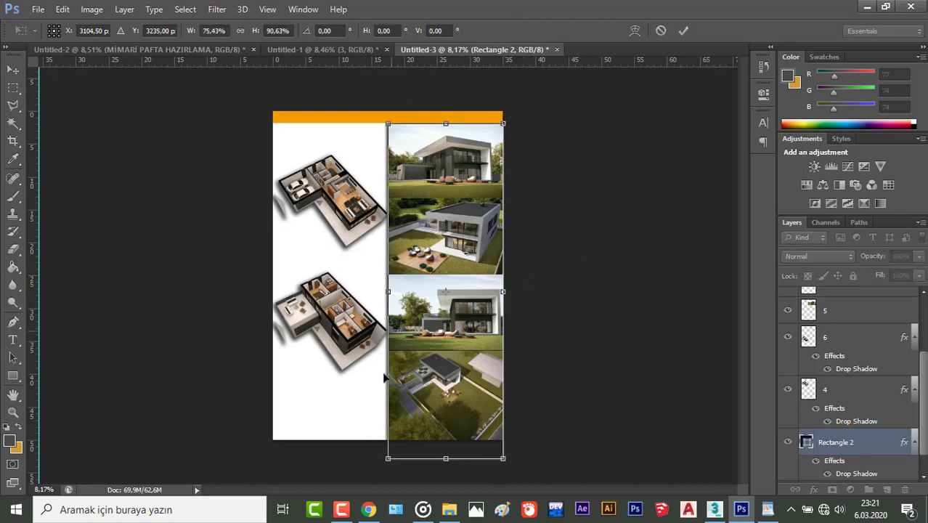
left_click_drag(449, 460, 447, 440)
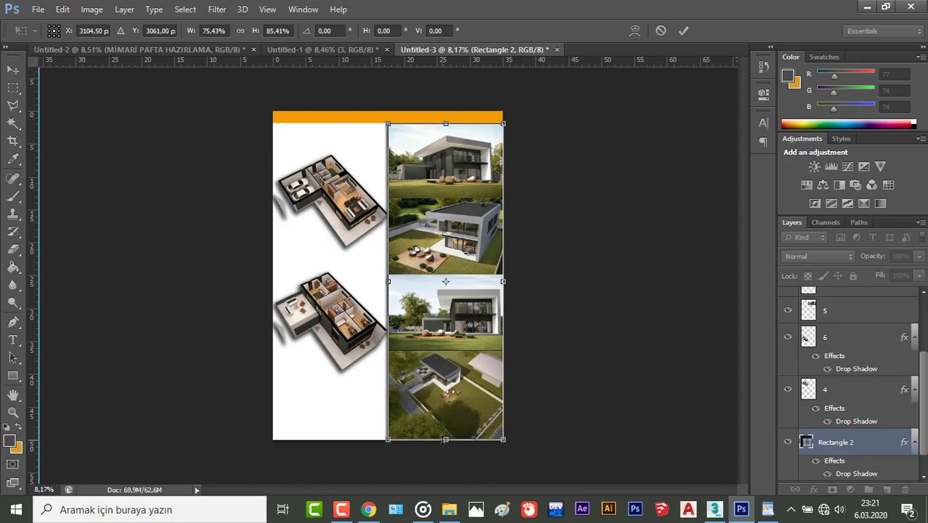
left_click(683, 31)
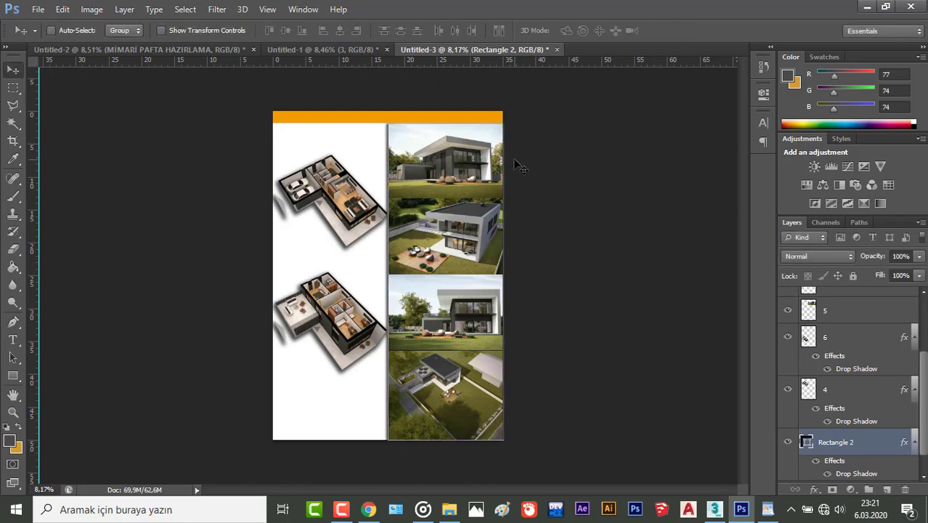
Try to widen Rectangle 2 slightly past the board's outer edge
key("ctrl+t")
scroll(523, 298, "up", 5)
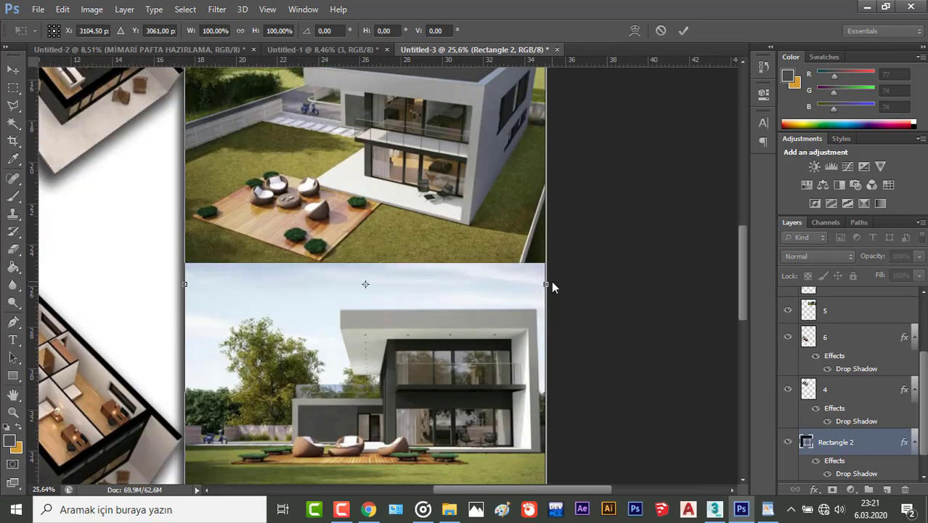
left_click_drag(546, 284, 550, 284)
scroll(528, 225, "down", 1)
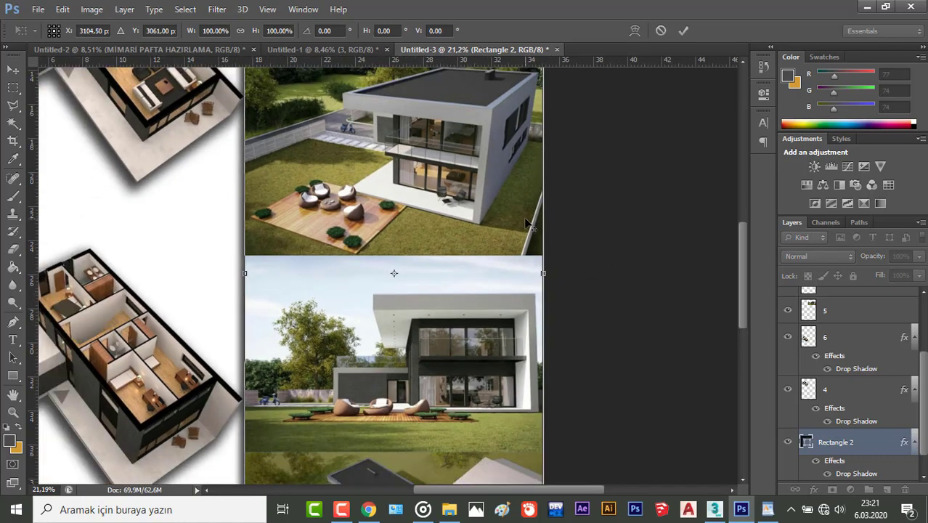
left_click(682, 30)
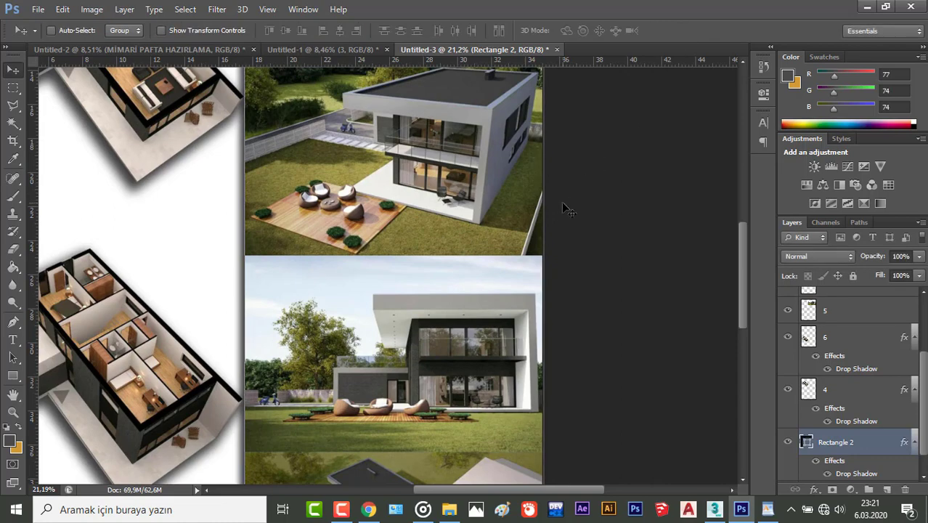
Narrow the front-view render on layer 1 to 99.61% width so it ends at the board's outer edge
scroll(489, 275, "down", 4)
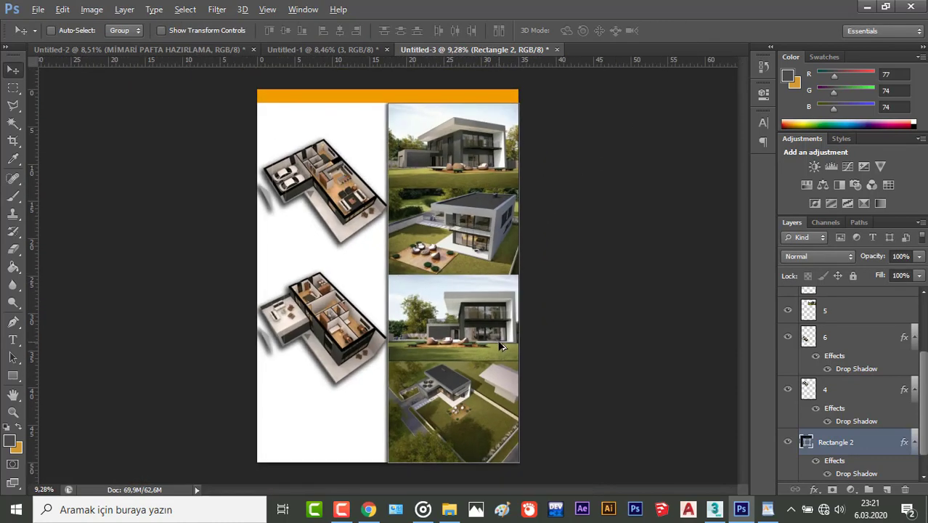
scroll(829, 369, "up", 3)
left_click(841, 356)
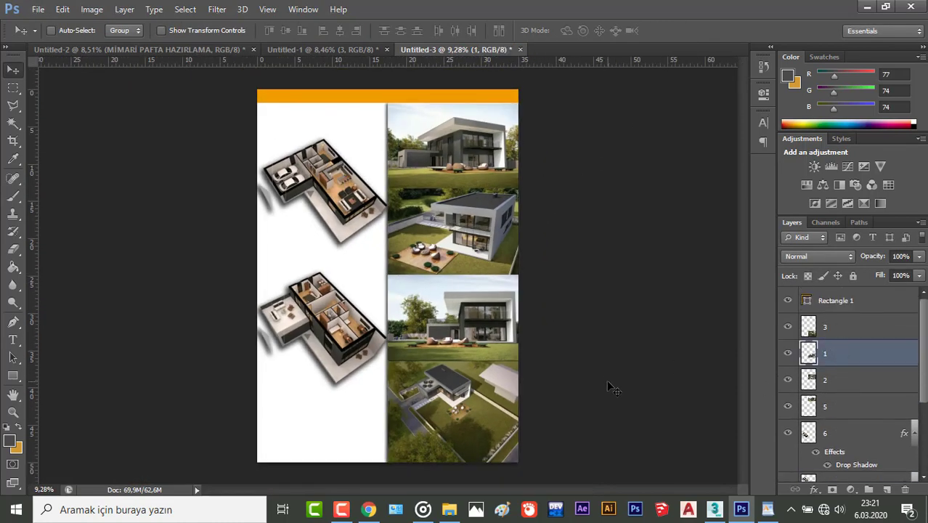
key("ctrl+t")
scroll(532, 320, "up", 10)
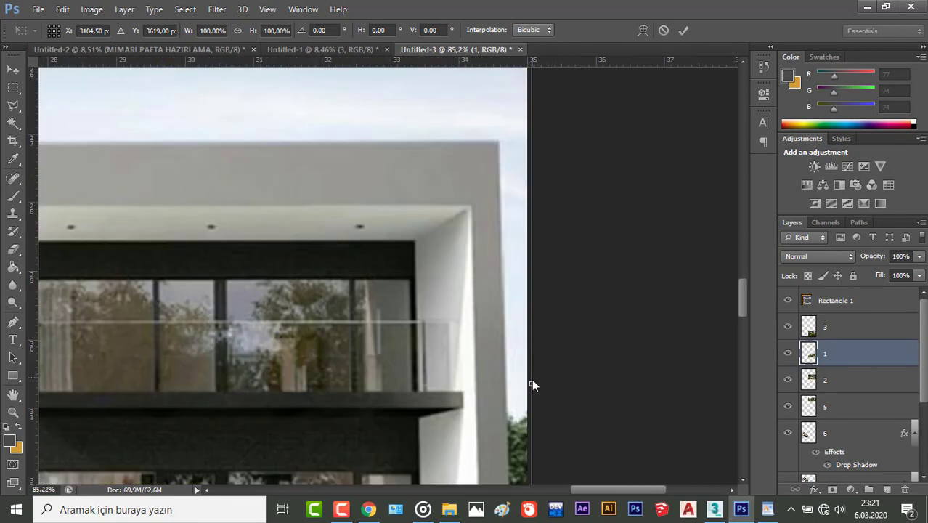
left_click_drag(532, 381, 526, 383)
scroll(522, 312, "down", 5)
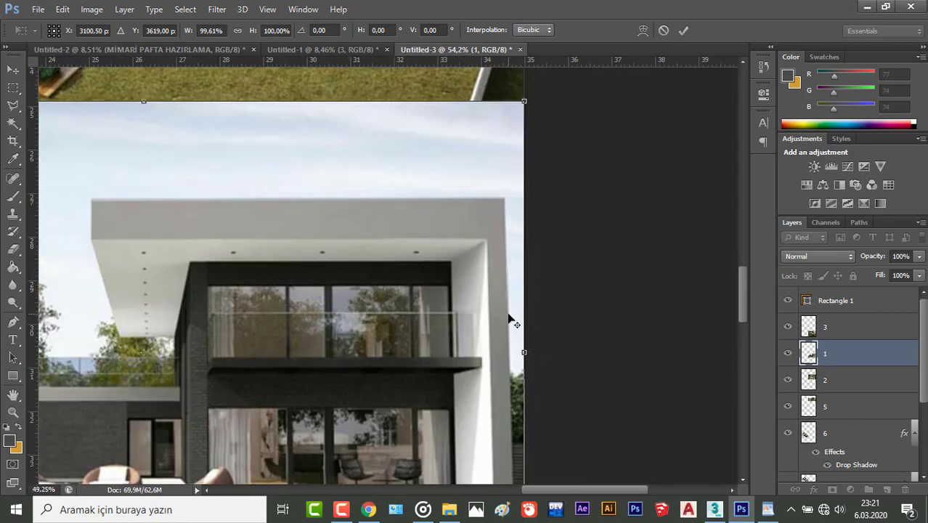
left_click(683, 30)
scroll(548, 202, "down", 4)
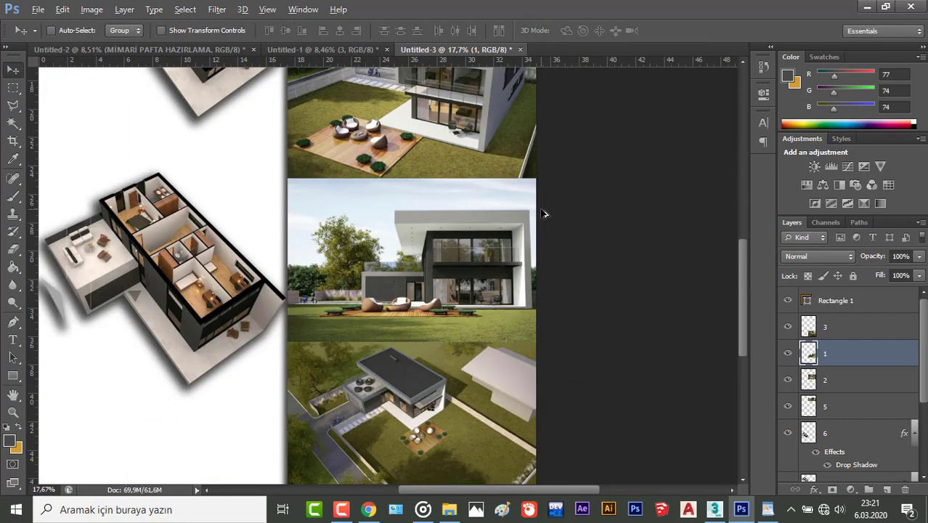
Stretch the front-view render on layer 1 slightly downward to close the gap above the aerial render
key("alt")
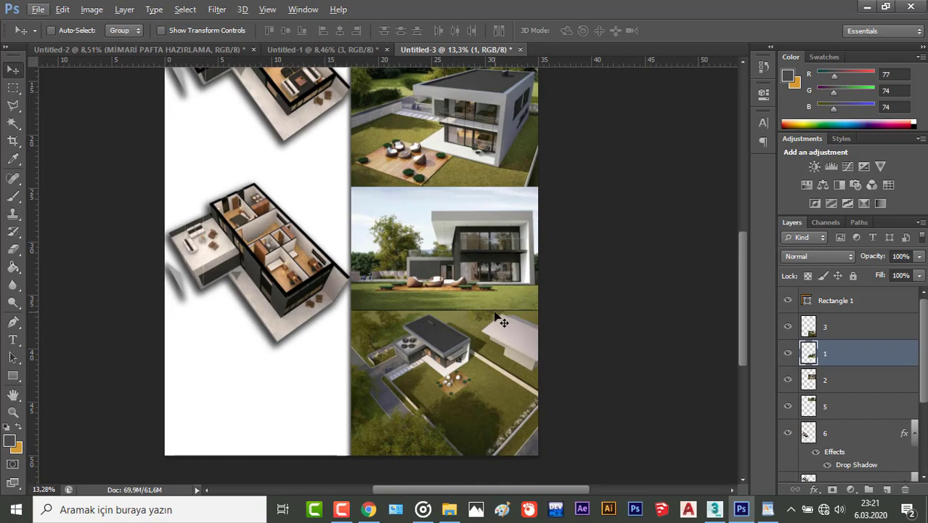
key("ctrl+t")
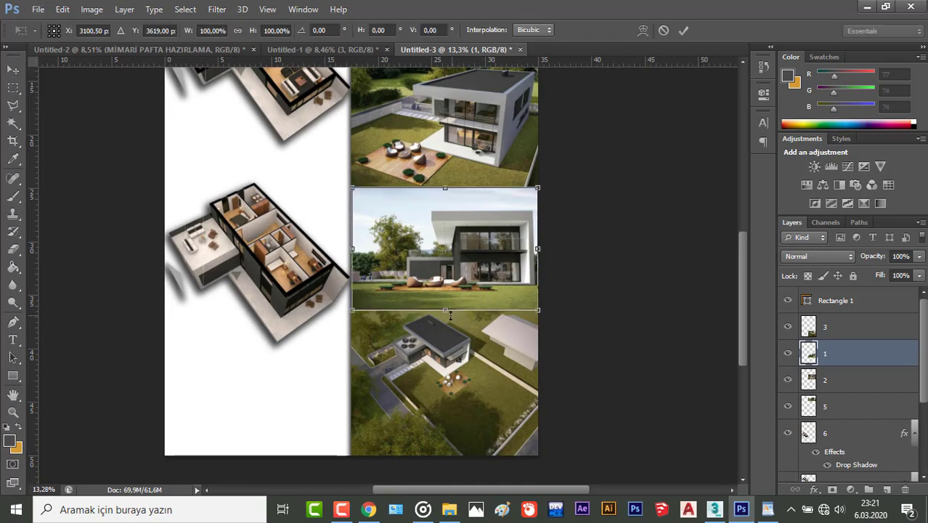
scroll(464, 301, "up", 4)
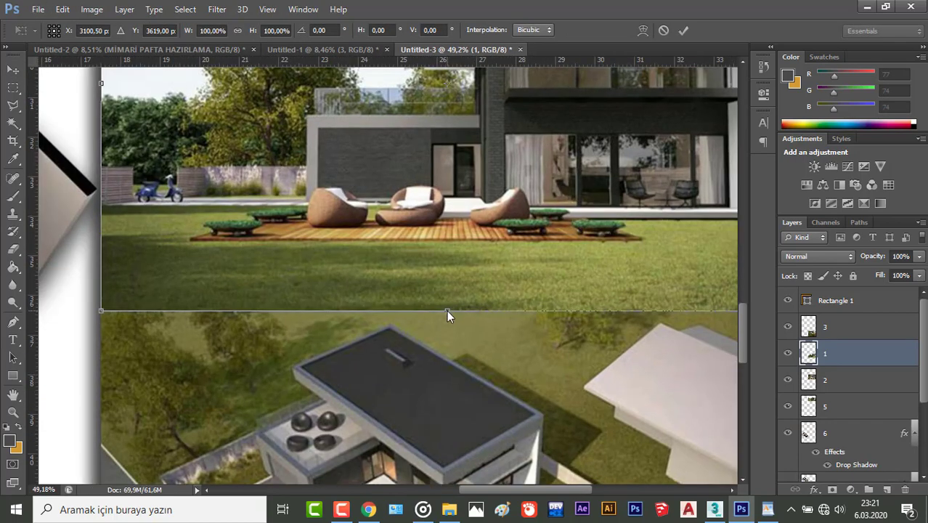
left_click_drag(447, 313, 451, 316)
left_click(683, 30)
scroll(443, 279, "down", 4)
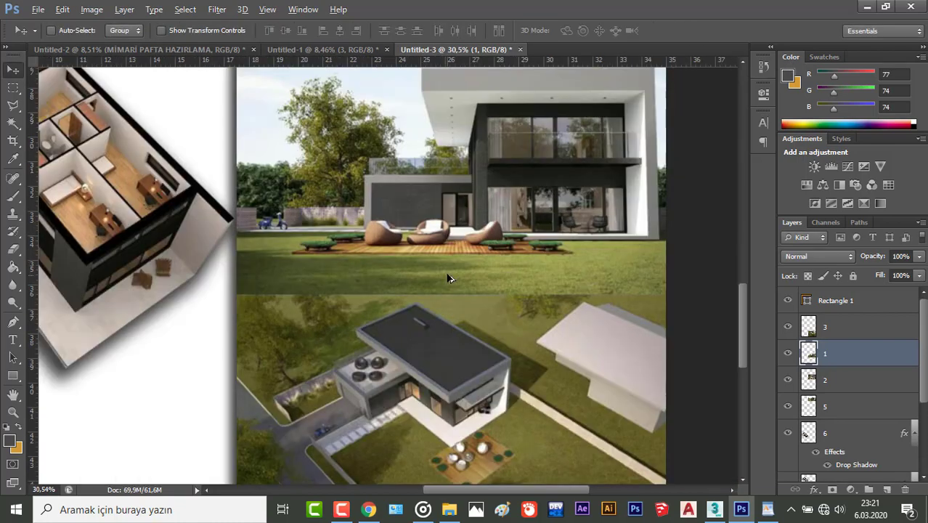
scroll(435, 290, "down", 4)
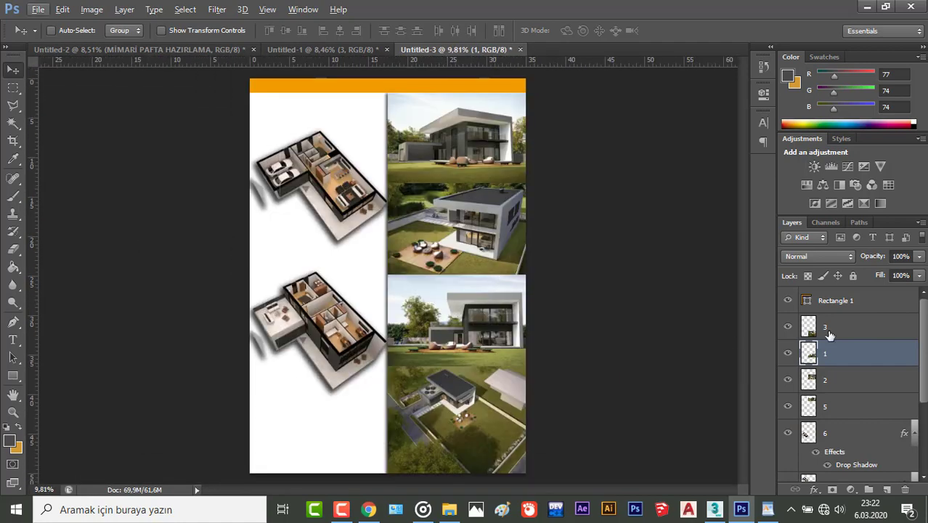
Strengthen Rectangle 2's drop shadow by setting its distance to 39 px, spread to 33% and size to 95 px
scroll(831, 349, "down", 3)
left_click(843, 435)
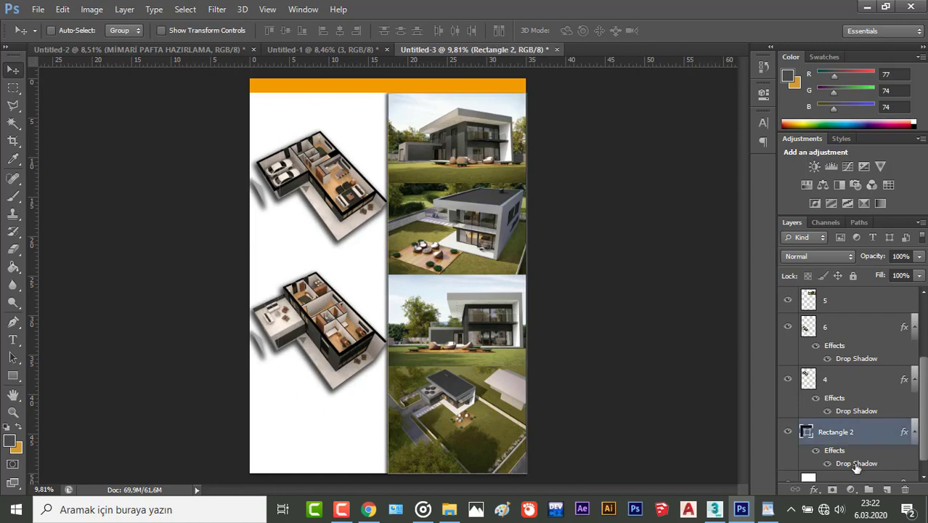
double_click(856, 464)
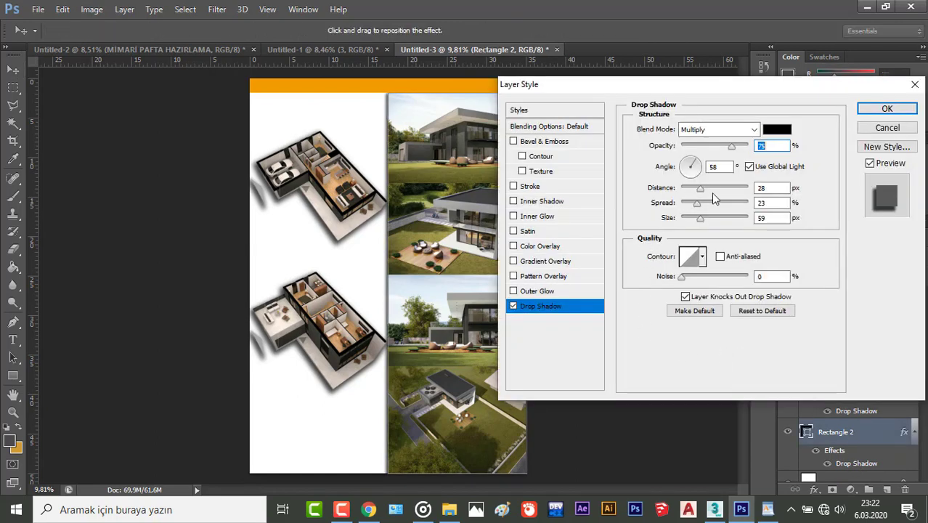
left_click_drag(700, 188, 708, 191)
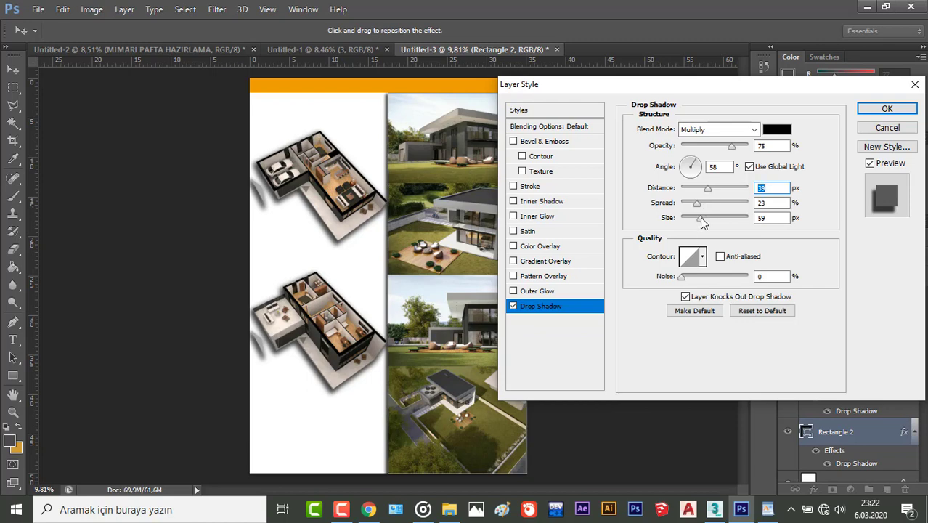
left_click_drag(697, 204, 709, 221)
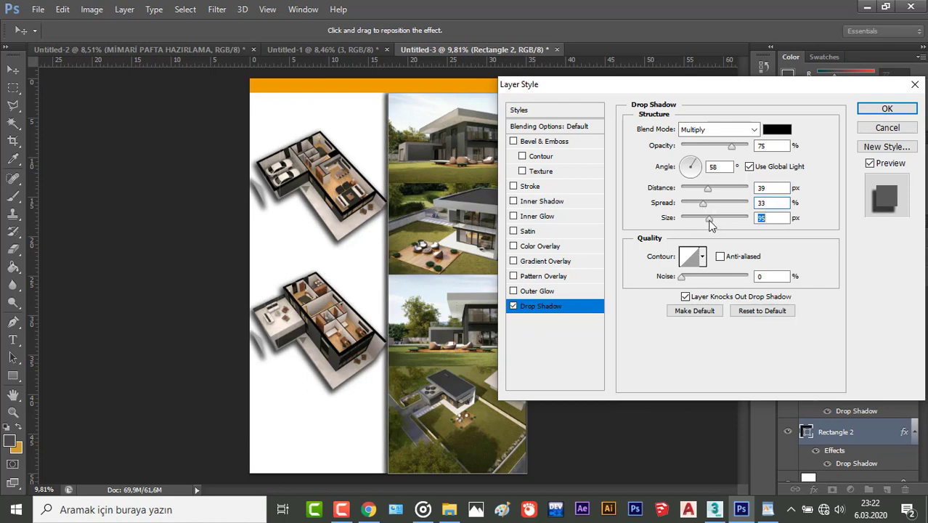
left_click(886, 108)
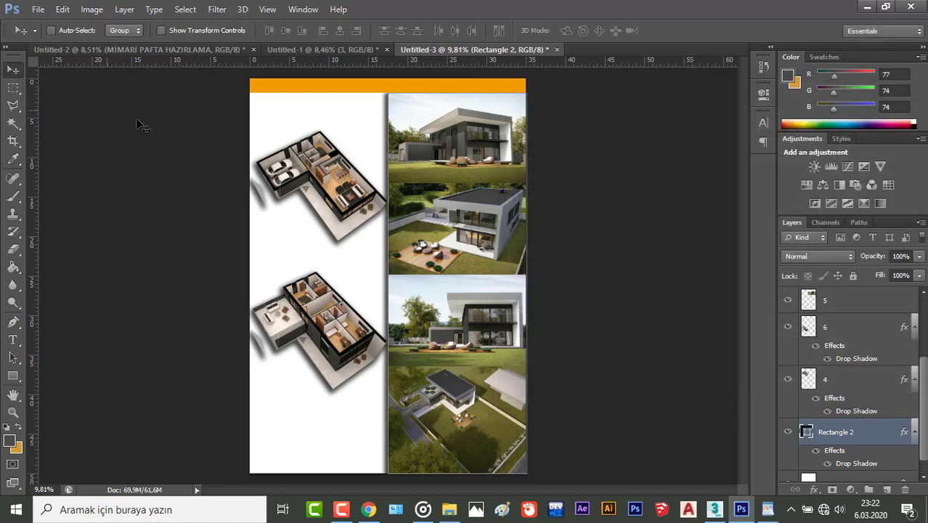
Add an Oswald 35 pt text box about 19 cm wide across the orange header, layered above Rectangle 1
scroll(863, 324, "up", 5)
left_click(871, 304)
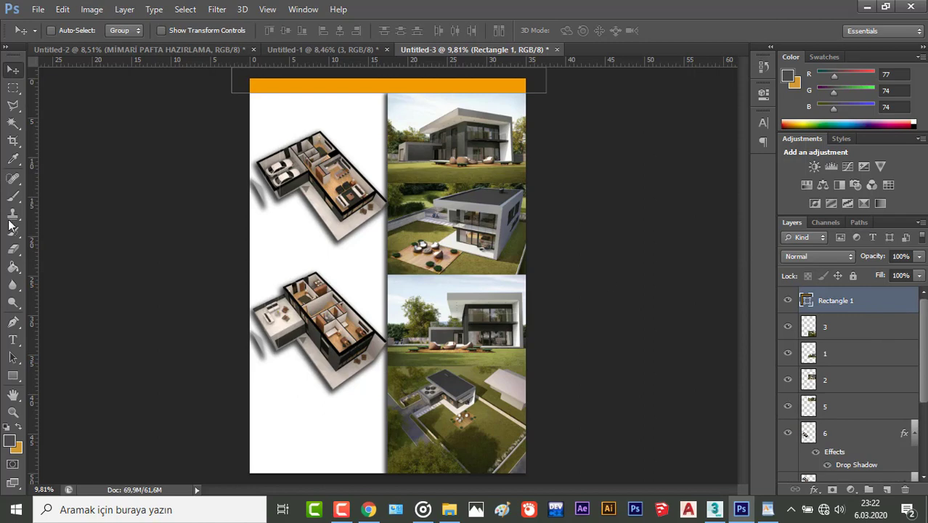
key("t")
scroll(331, 87, "up", 5)
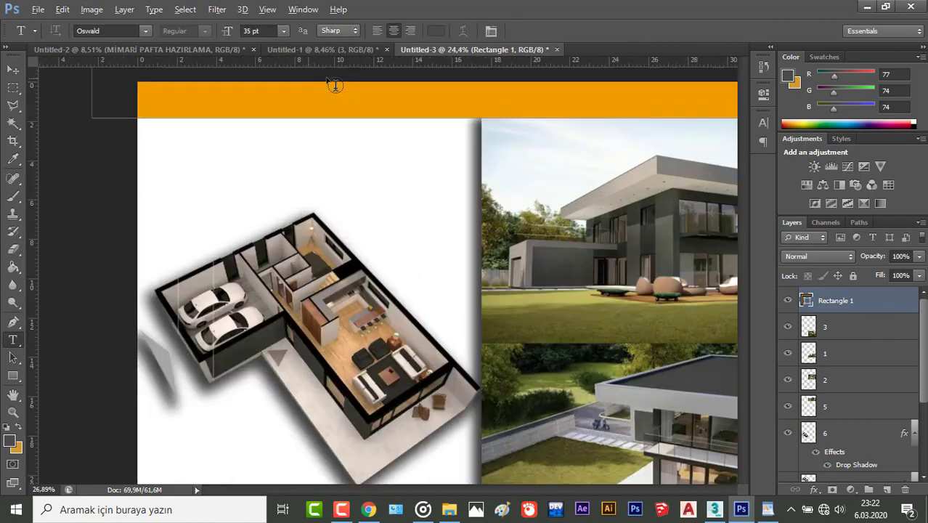
left_click(391, 106)
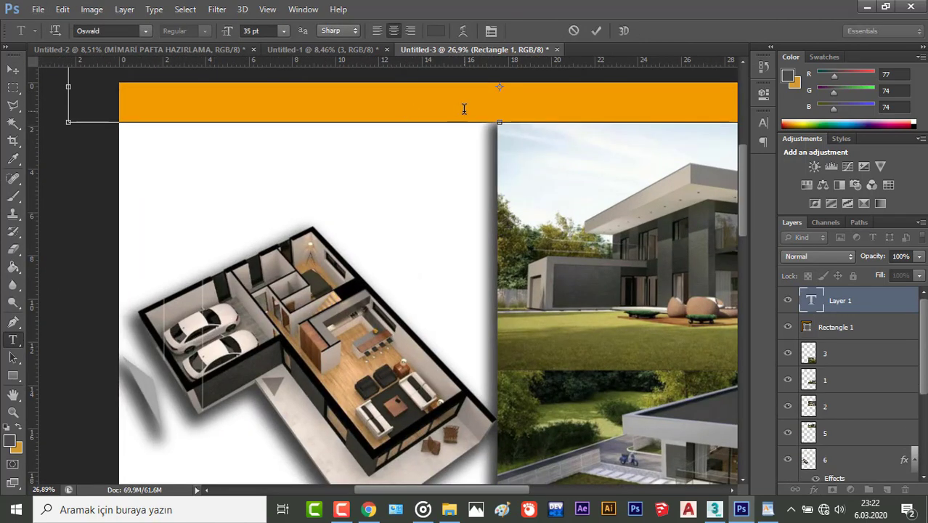
left_click(595, 31)
left_click_drag(260, 96, 677, 122)
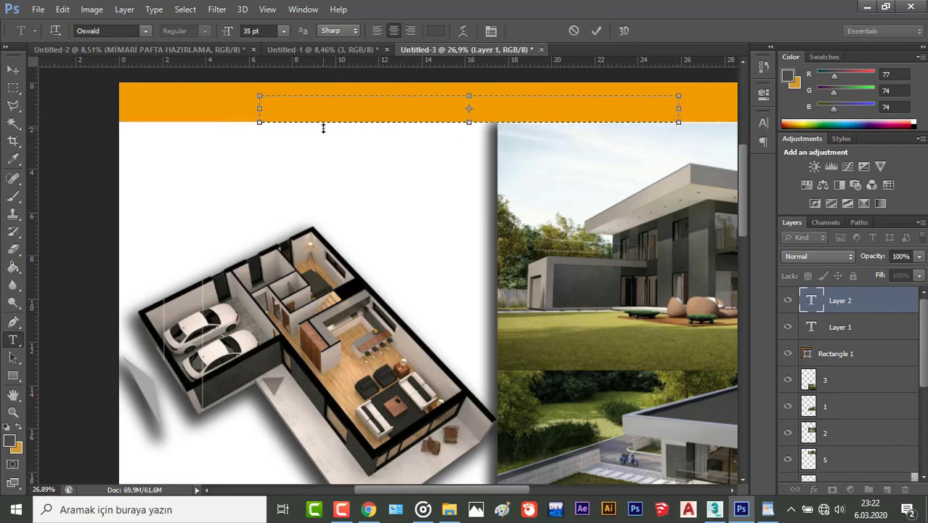
Enter the board title "MİMARİ PAFTA HAZIRLAMA" in the header text box
type("MİMAT")
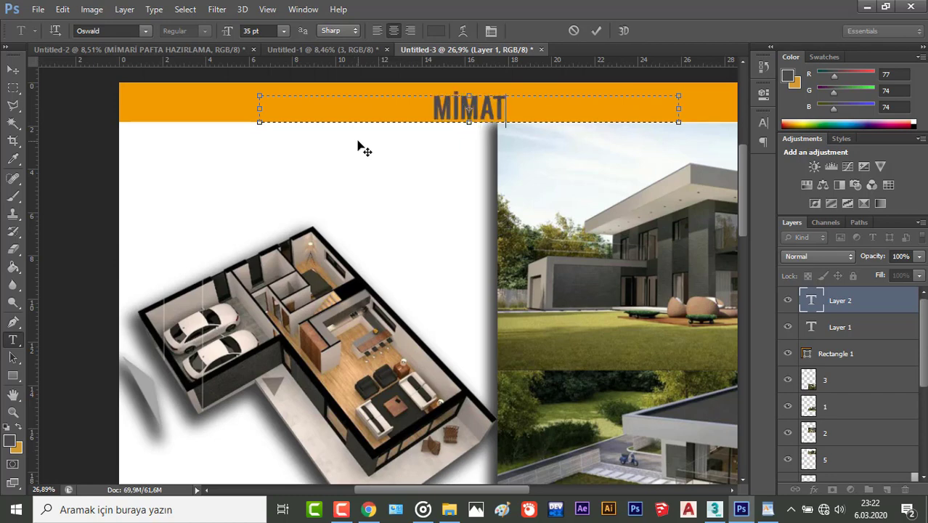
key("BackSpace")
type("Rİ")
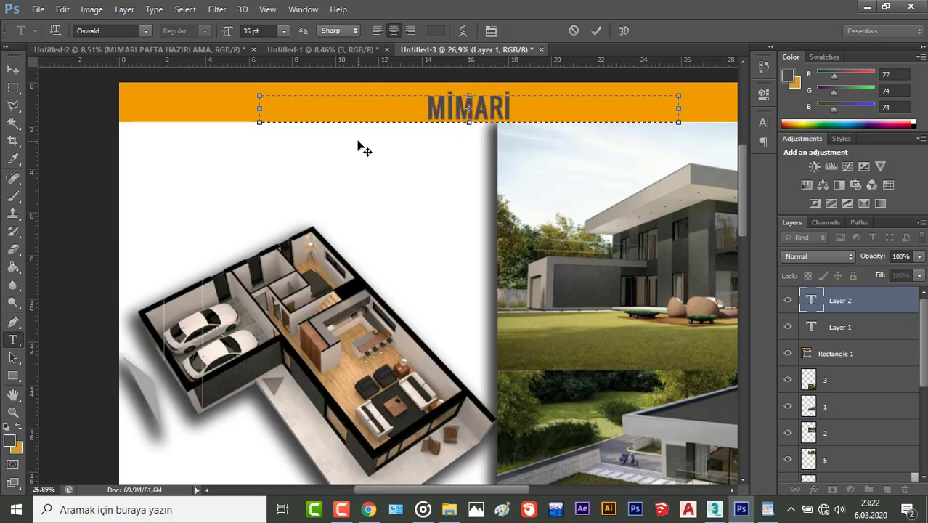
type(" PAFTA HAZIRLAMA")
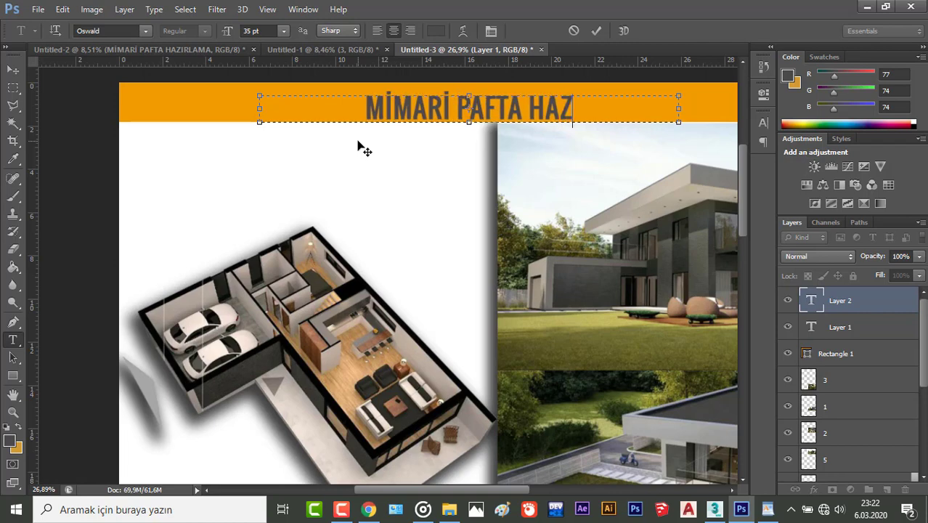
left_click(595, 32)
Nudge the board title slightly up and to the right for a more centred position in the orange header
left_click(13, 70)
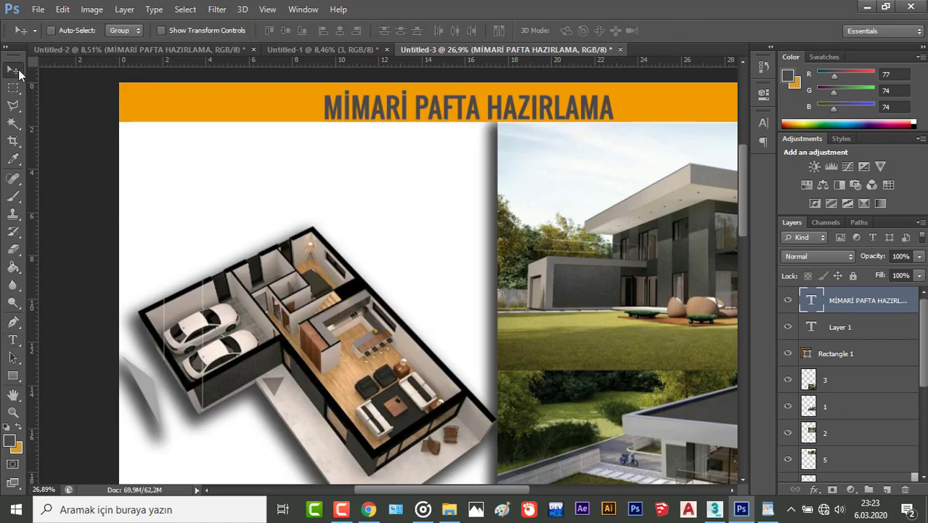
scroll(276, 230, "down", 3)
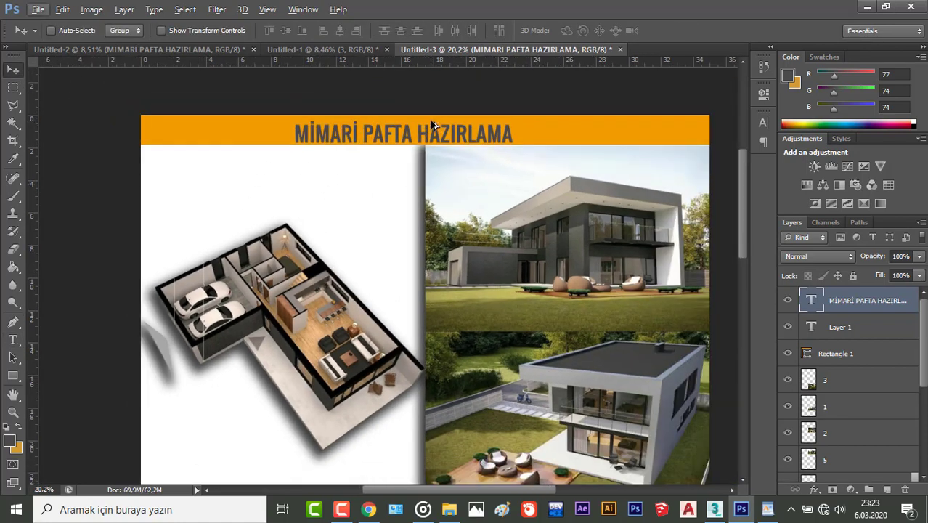
key("Escape")
key("shift+Up")
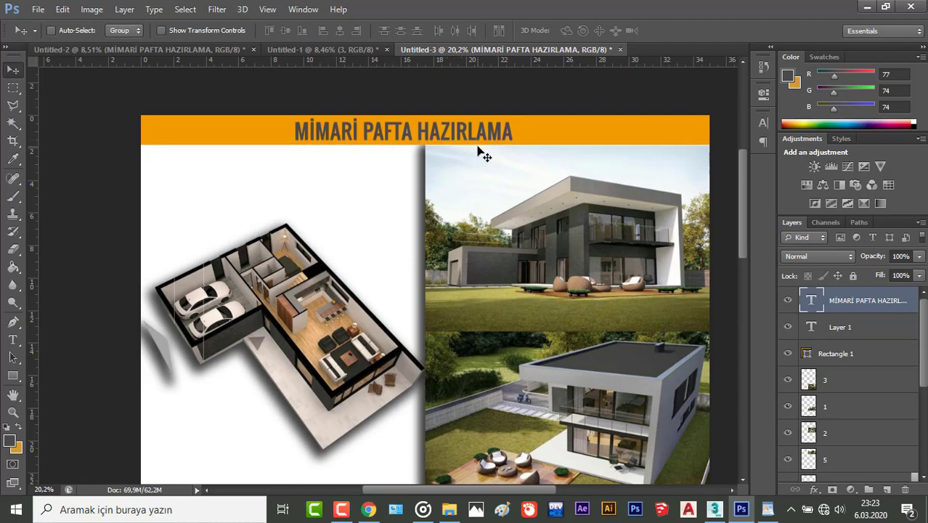
scroll(472, 147, "down", 5)
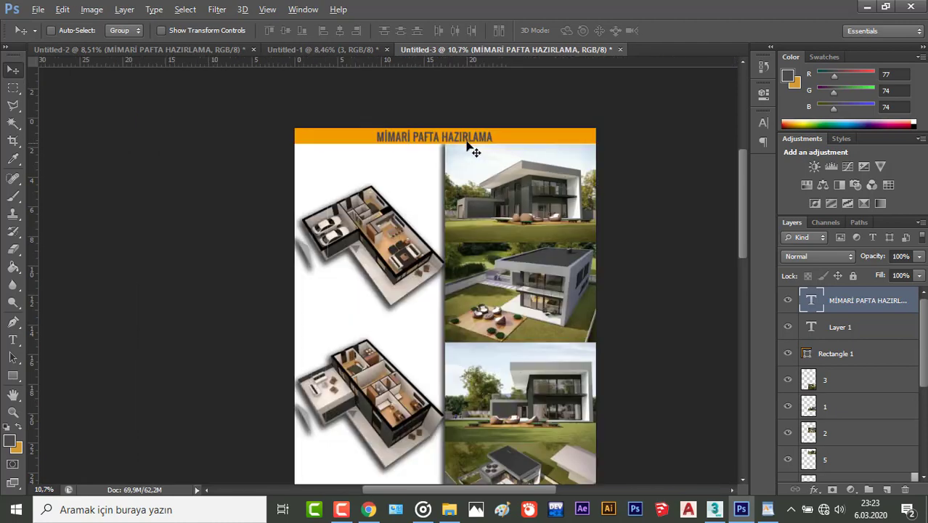
key("alt")
key("Right")
key("Right")
key("Right")
key("Right")
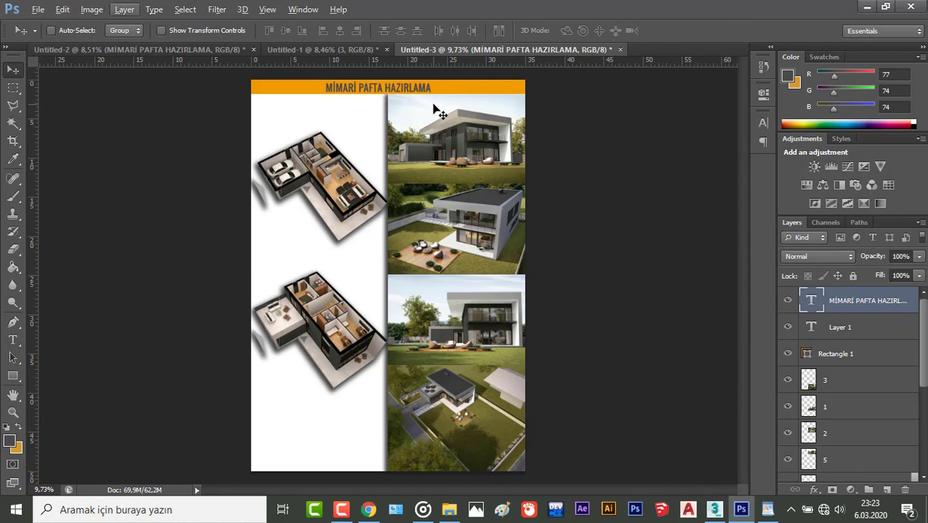
left_click(416, 90)
key("shift+Right")
key("shift+Right")
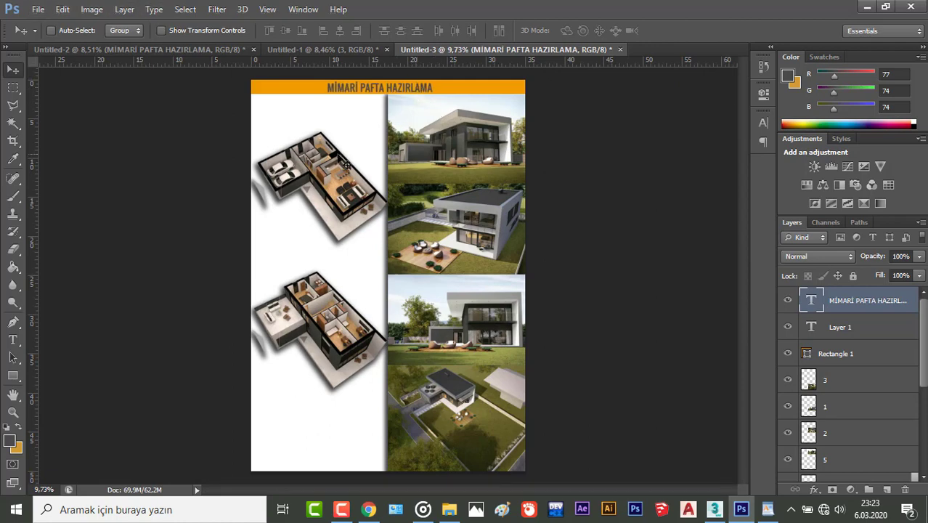
Switch to the yazı document in WordPad and copy its first paragraph, beginning "Eğer pafta boyutu", for use on the board
scroll(317, 100, "up", 1)
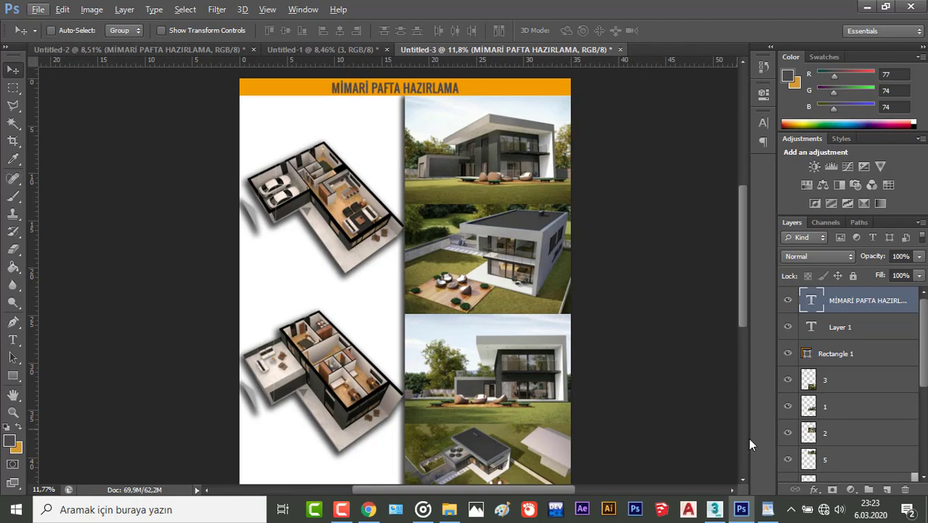
left_click(767, 509)
scroll(447, 233, "up", 5)
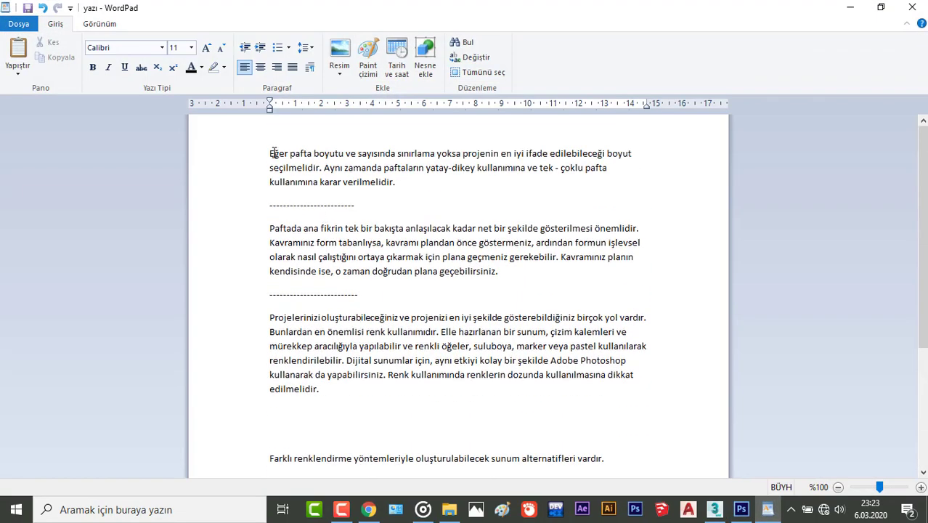
left_click_drag(270, 153, 400, 188)
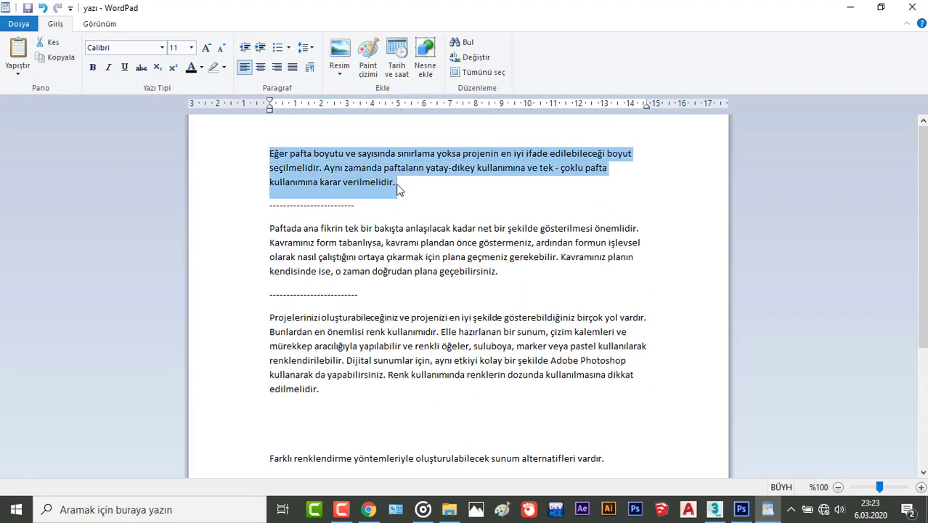
key("alt+Tab")
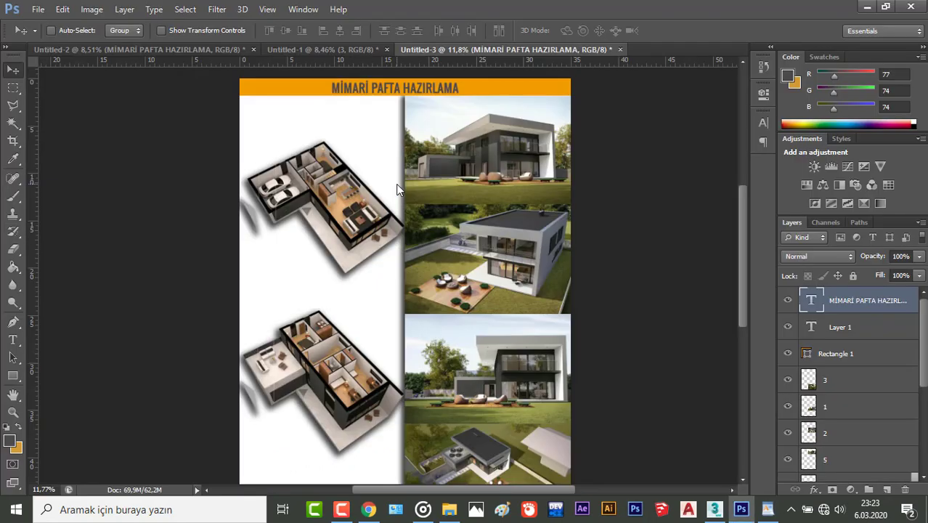
Insert the copied "Eğer pafta boyutu" paragraph in a text box spanning the white area between the header and upper floor plan
left_click(13, 88)
left_click(13, 339)
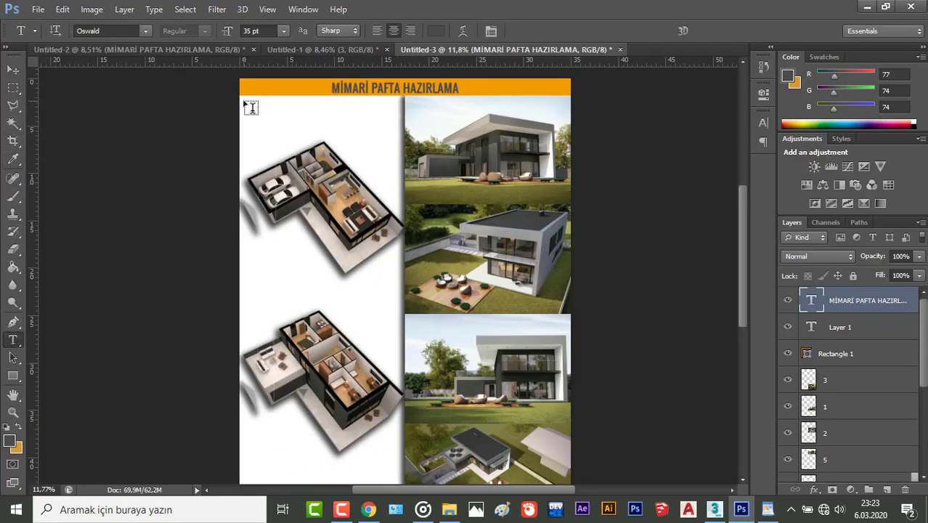
left_click_drag(240, 96, 403, 141)
type("Eğer pafta boyutu ve sayısında sınırlama yoksa projenin en iyi ifade edilebileceği boyut")
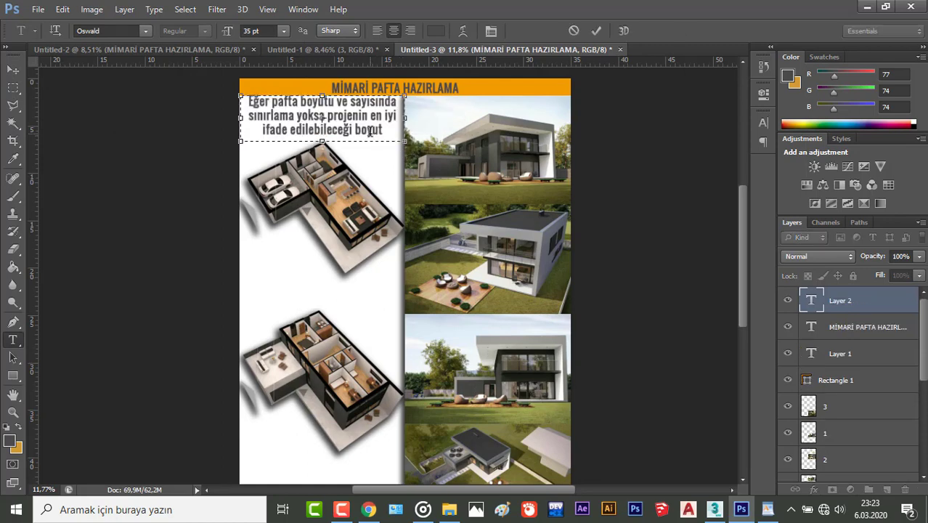
Set the "Eğer pafta boyutu" paragraph's text size to 20 pt and move it slightly down from the orange header
key("ctrl+a")
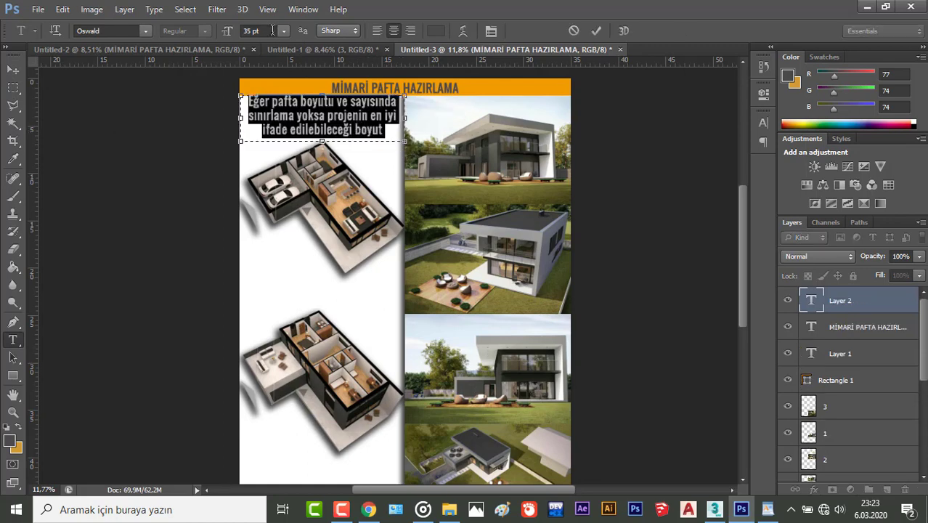
left_click(272, 30)
type("20")
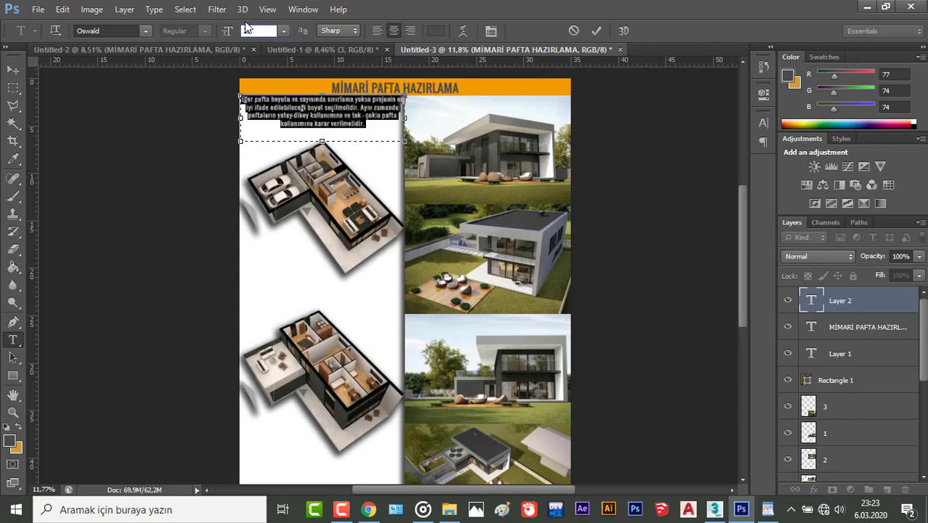
left_click(596, 32)
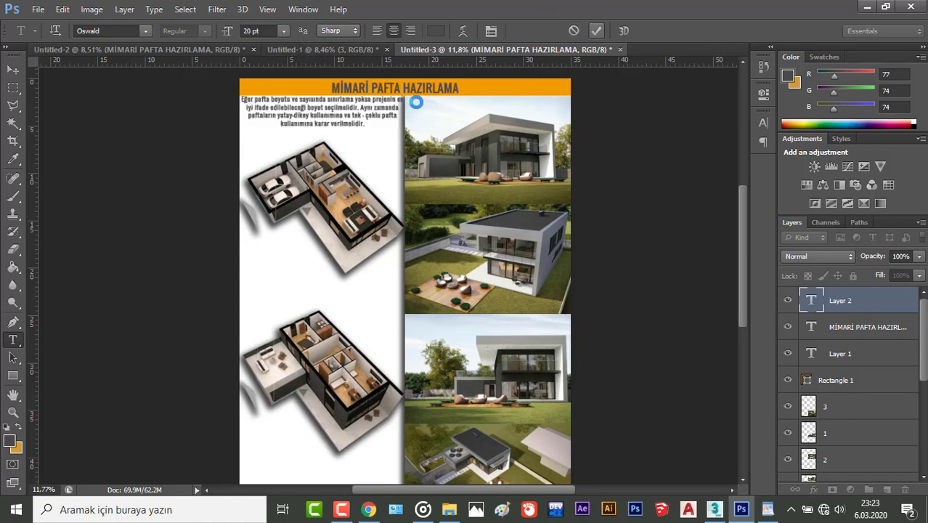
left_click(13, 69)
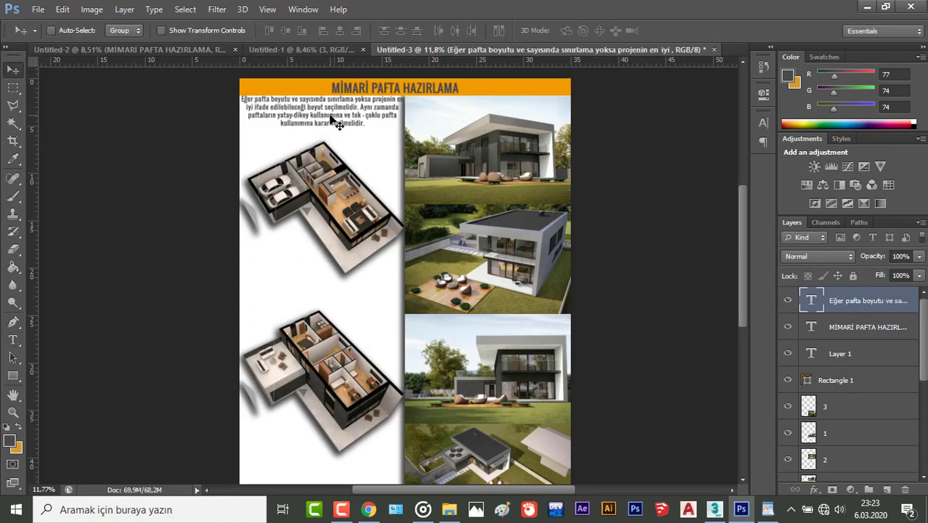
left_click_drag(330, 115, 330, 122)
Narrow the paragraph's text box slightly so its lines end before the shadow of the render column
double_click(810, 305)
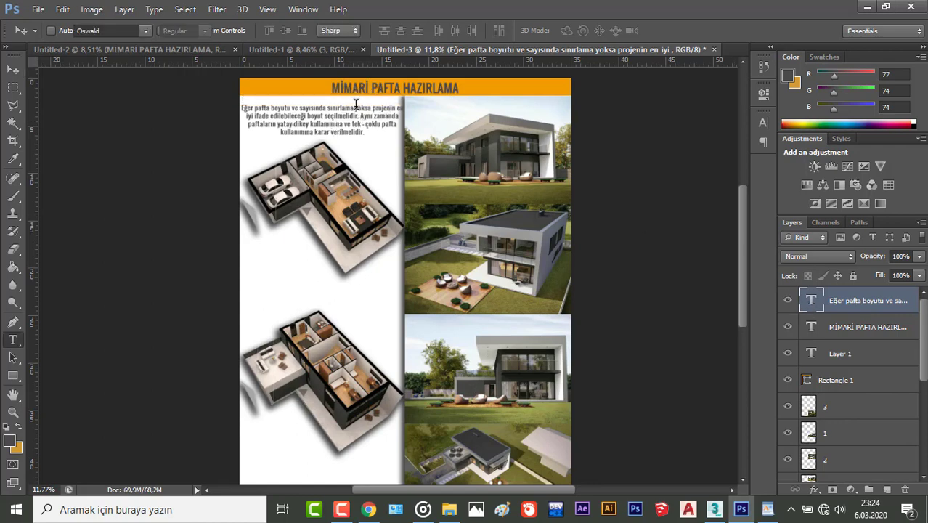
scroll(366, 109, "up", 2)
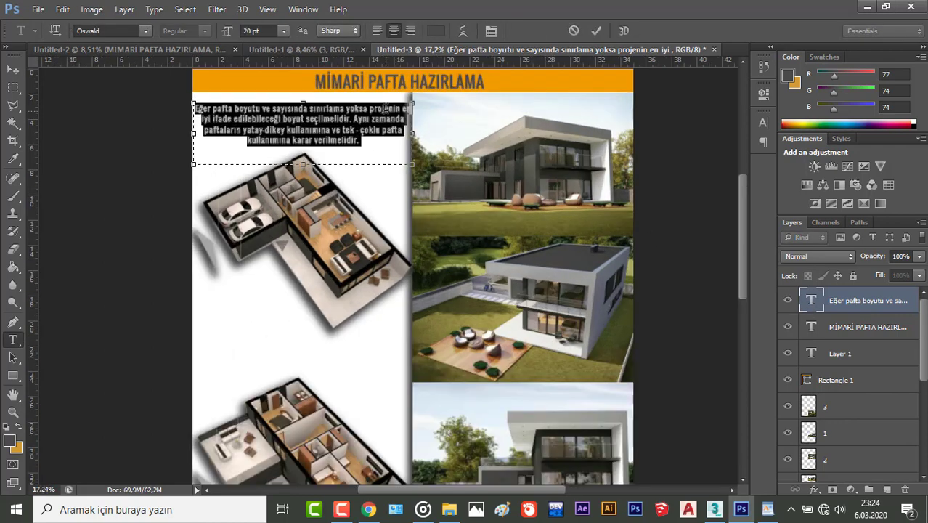
left_click(412, 154)
left_click_drag(415, 161, 404, 160)
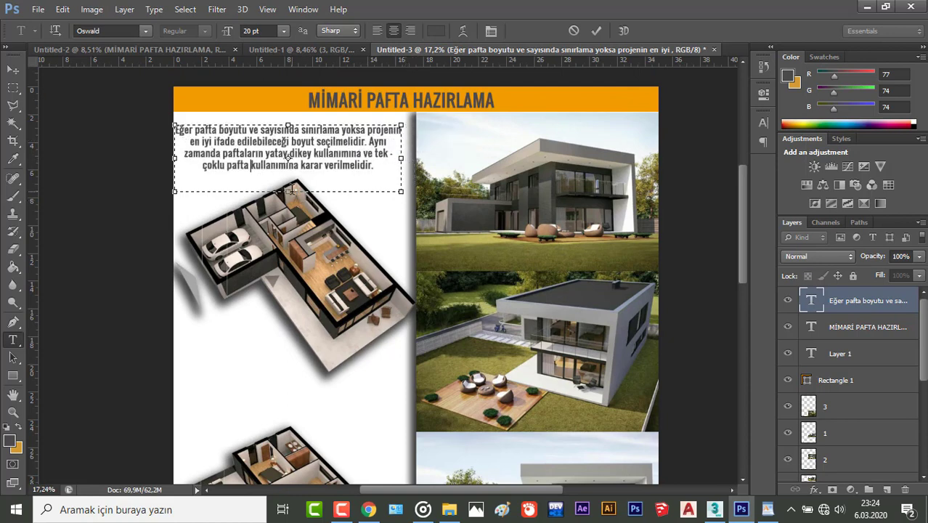
left_click_drag(297, 167, 410, 165)
left_click(385, 159)
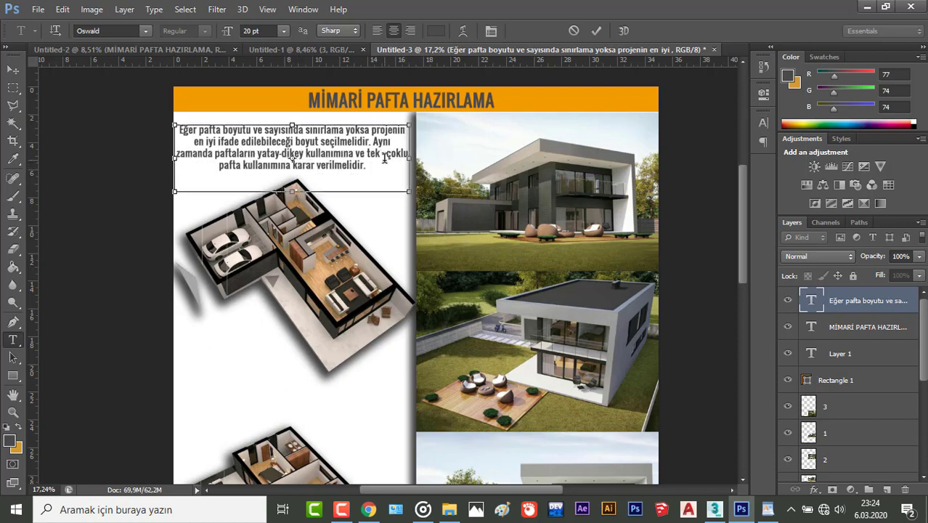
Reduce the whole "Eğer pafta boyutu" paragraph to 15 pt
key("ctrl+a")
left_click(255, 31)
type("15")
key("Return")
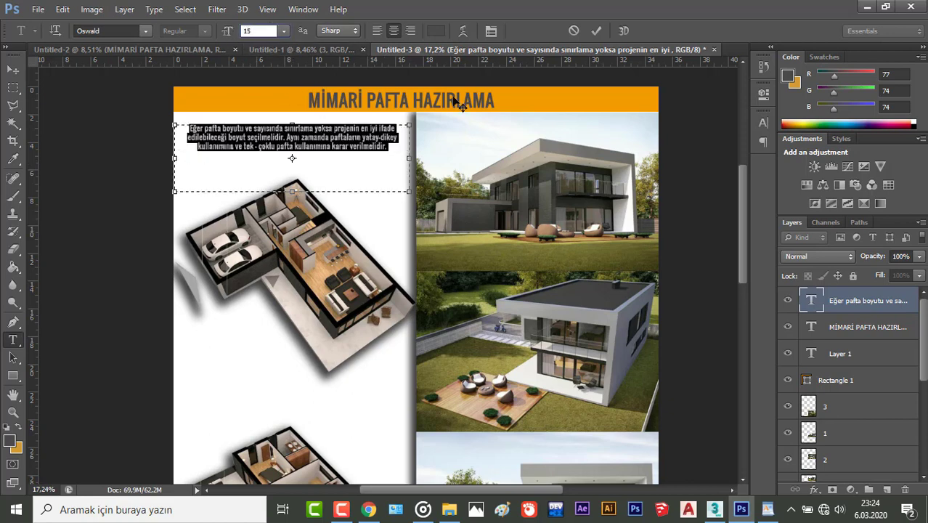
left_click(596, 31)
key("v")
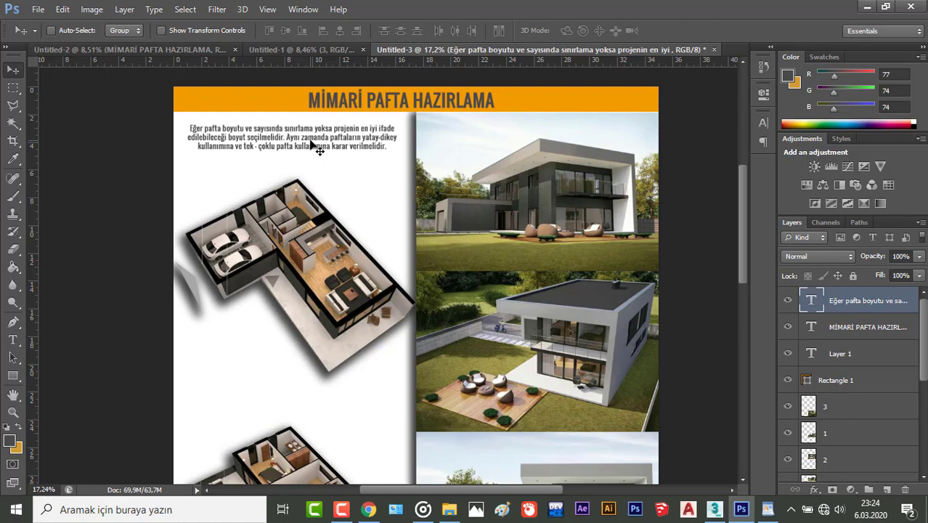
scroll(317, 148, "down", 3)
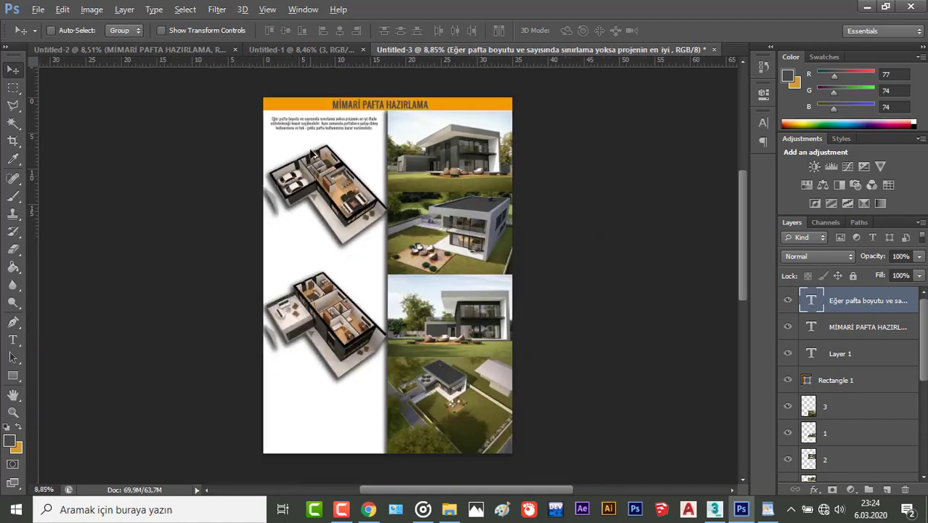
Move the "Eğer pafta boyutu" paragraph slightly down and place vertical guides at its left and right edges
scroll(331, 129, "up", 2)
left_click_drag(333, 106, 326, 118)
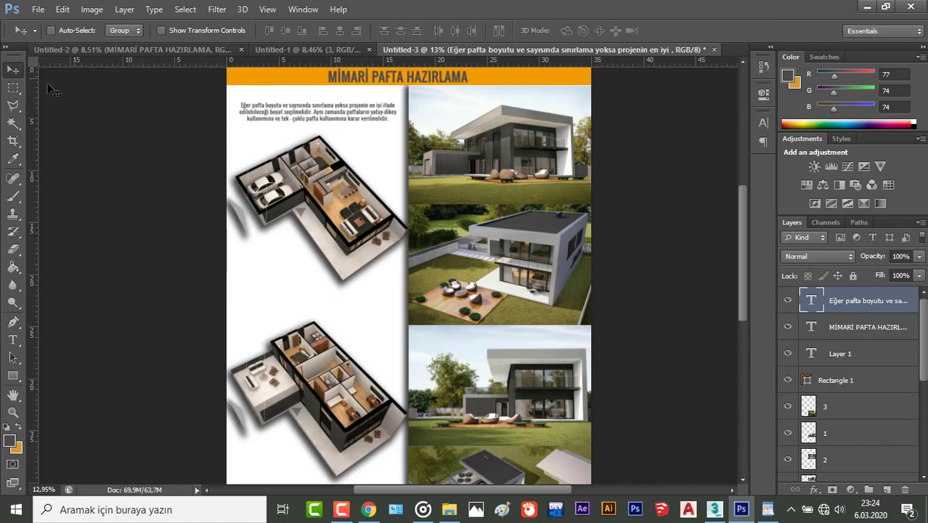
left_click_drag(33, 102, 242, 113)
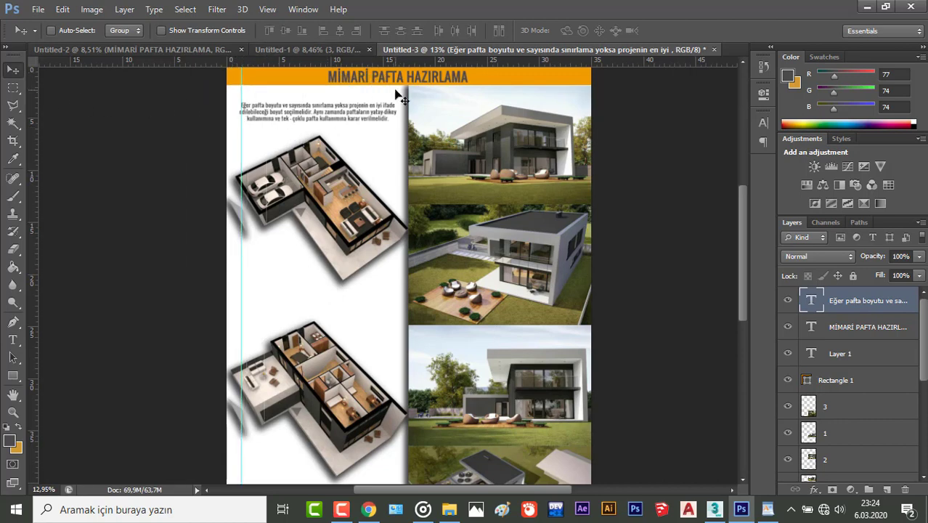
left_click_drag(33, 107, 398, 159)
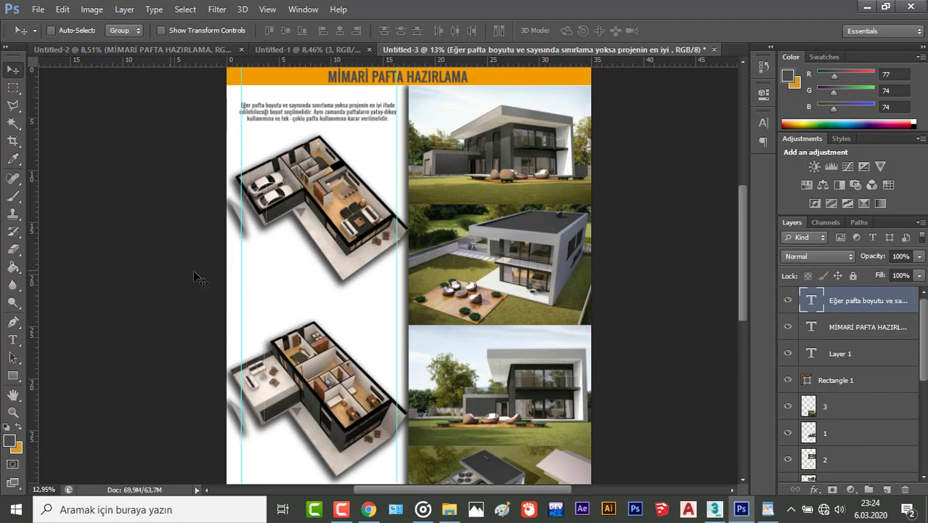
Switch to WordPad, copy the "Paftada ana fikrin" paragraph and return to the Photoshop board
left_click(767, 508)
left_click_drag(271, 228, 500, 271)
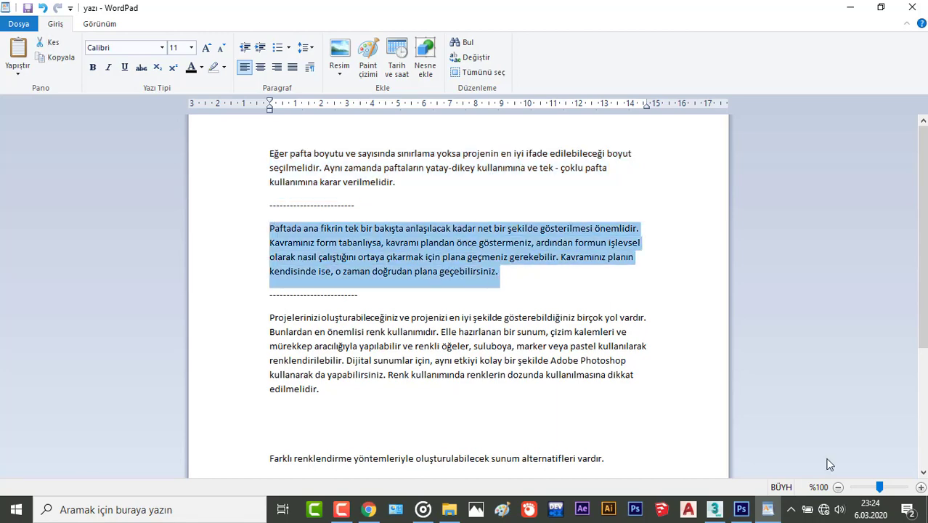
left_click(741, 509)
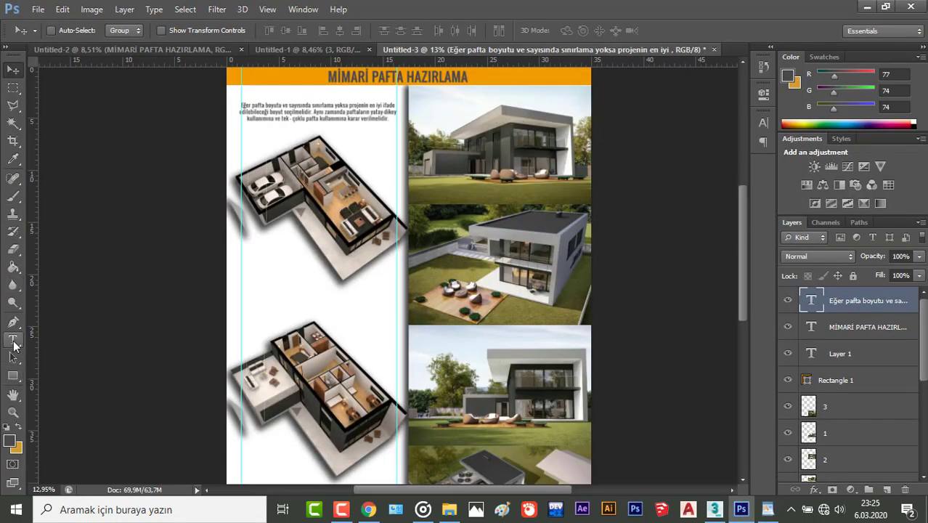
Insert the copied "Paftada ana fikrin" paragraph in a text box between the guides, in the gap between the two floor plans
left_click(13, 340)
left_click_drag(242, 280, 394, 320)
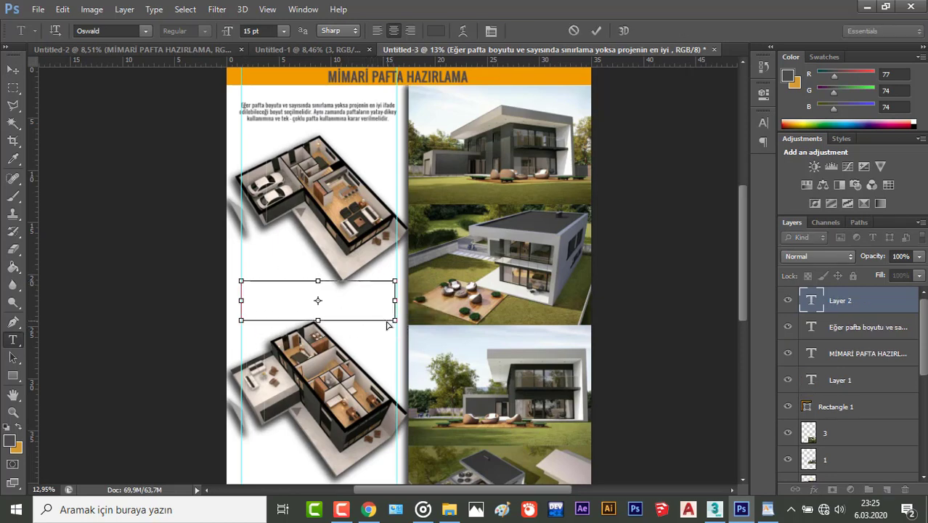
type("Paftada ana fikrin tek bir bakışta anlaşılacak kadar net bir şekilde gösterilmesi önemlidir. Kavramınız form tabanlıysa, kavram planından önce gösterirmeniz, ardından formun işlevsel olarak nasıl çalıştığını ortaya çıkarmak için plana geçmeniz gerekebilir. Kavramınız planın kendisinde ise, o zaman doğrudan plana geçebilirsiniz.")
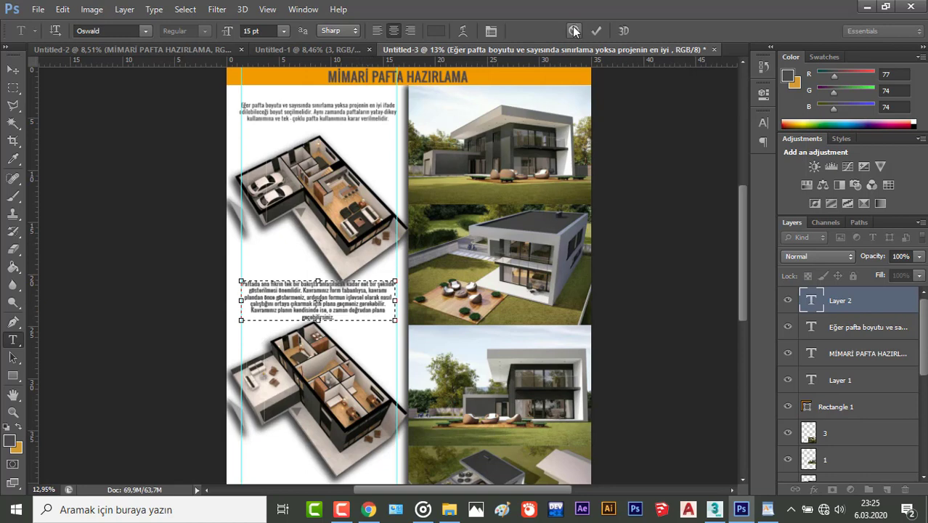
left_click(595, 31)
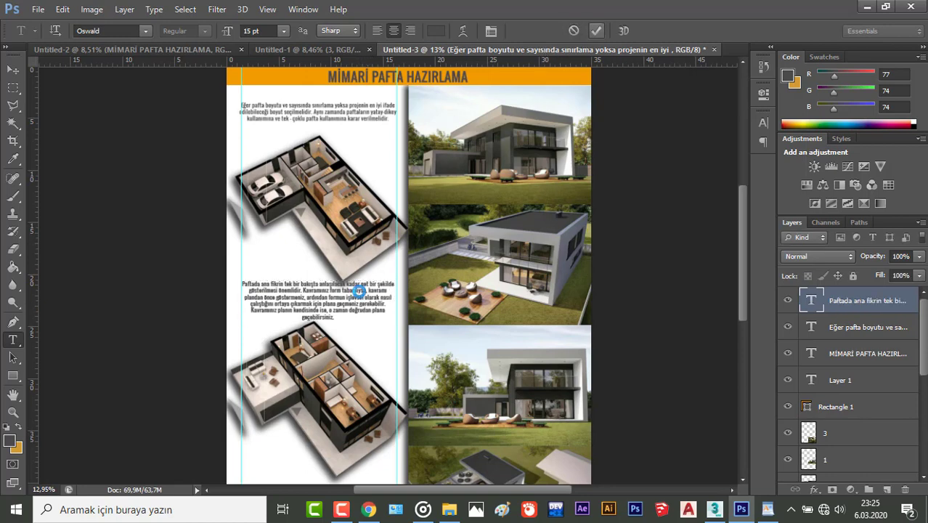
left_click(12, 72)
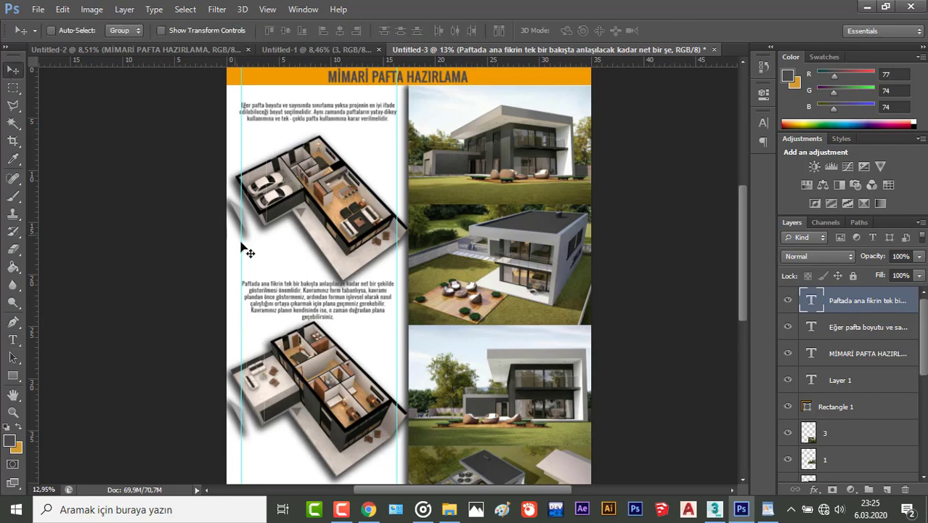
Nudge the upper floor plan (layer 4) up to leave more room above the "Paftada ana fikrin" paragraph
scroll(813, 419, "down", 10)
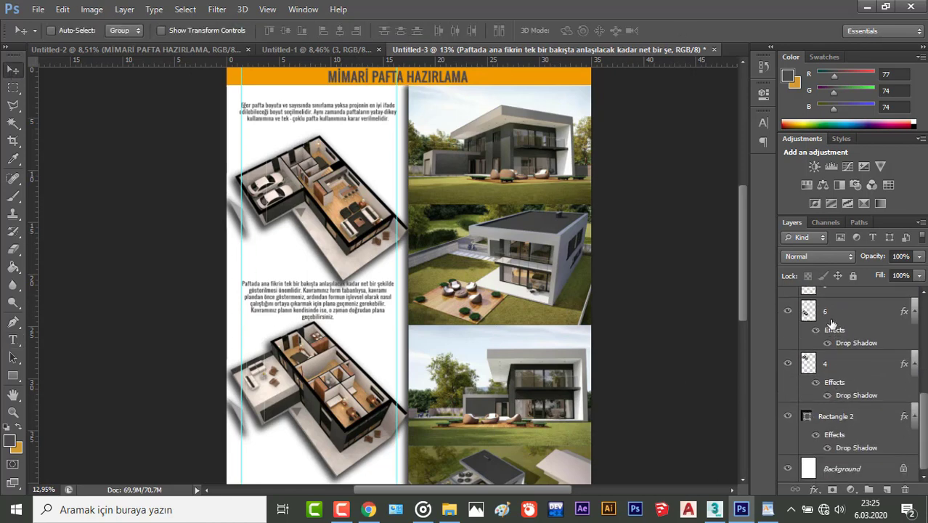
left_click(787, 311)
left_click(787, 310)
left_click(827, 367)
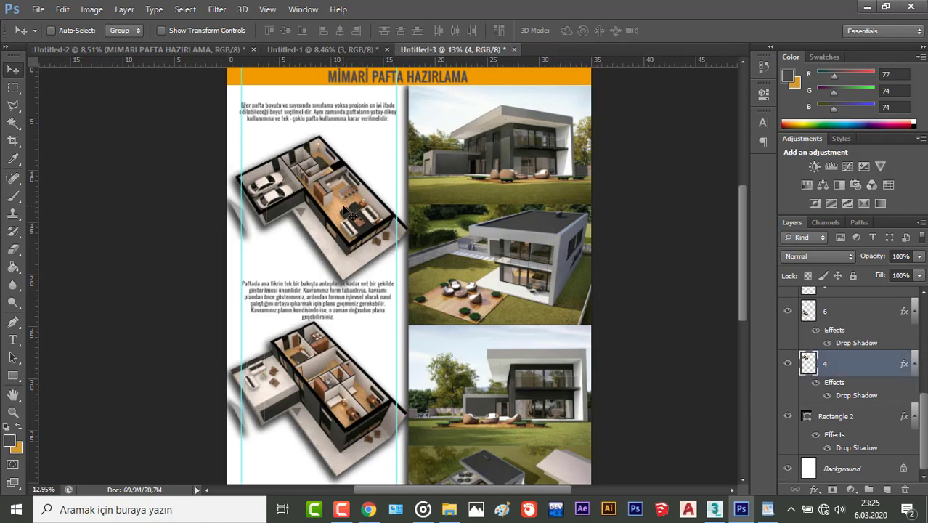
key("Up")
key("Up")
key("Up")
key("Up")
key("Up")
key("Up")
key("Up")
key("Up")
key("Up")
key("Up")
key("Up")
key("Up")
key("Up")
key("Up")
key("Up")
key("Up")
key("Up")
key("Up")
key("Up")
key("Up")
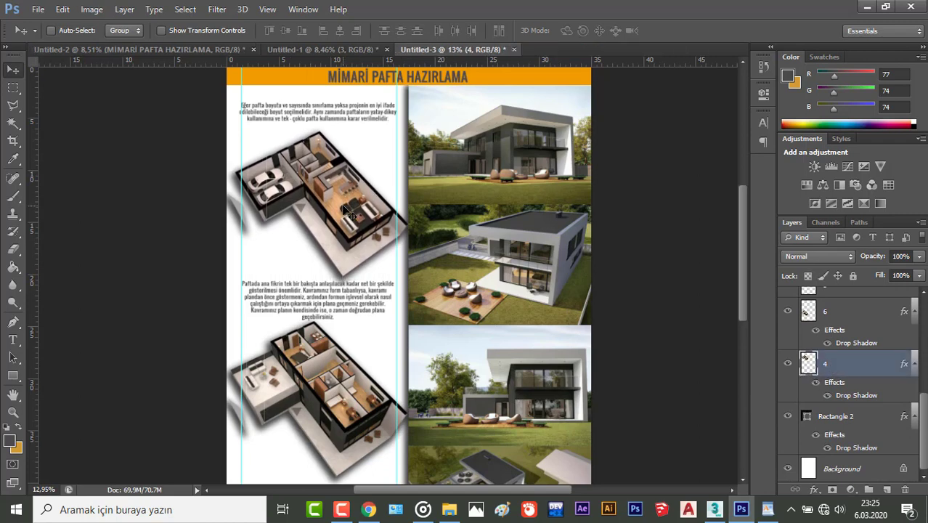
key("Up")
key("Up")
key("Up")
key("Up")
key("Up")
key("Up")
key("Up")
key("Up")
key("Up")
key("Up")
key("Up")
key("Up")
key("Up")
key("Up")
key("Up")
key("Up")
key("Up")
key("Up")
key("Up")
key("Up")
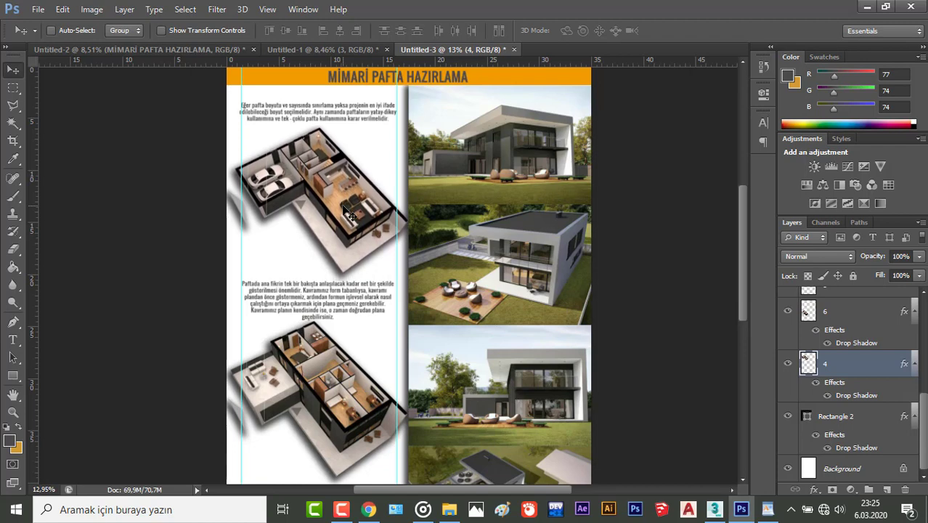
Nudge the "Paftada ana fikrin" paragraph slightly up, away from the lower floor plan
scroll(864, 334, "up", 6)
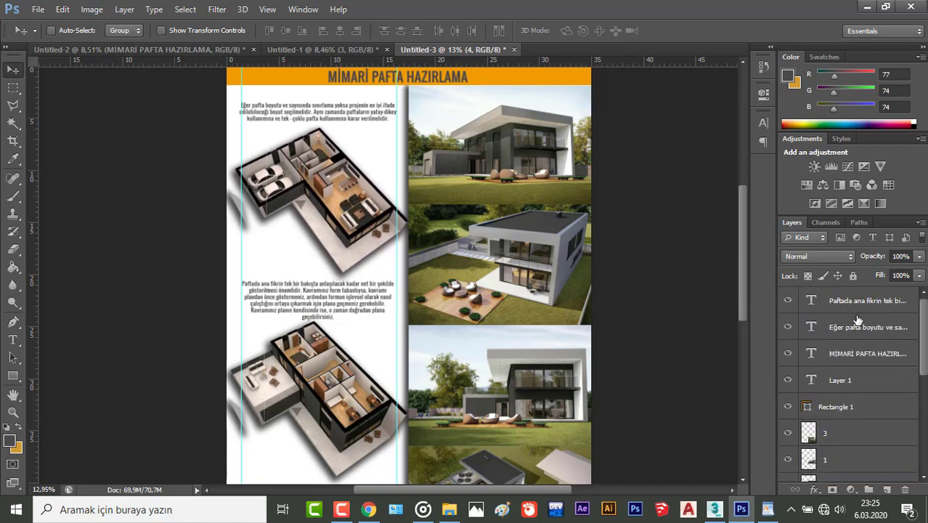
left_click(857, 305)
key("Up")
key("Up")
key("Up")
key("Up")
key("Up")
key("Up")
key("Up")
key("Up")
key("Up")
key("Up")
key("Up")
key("Up")
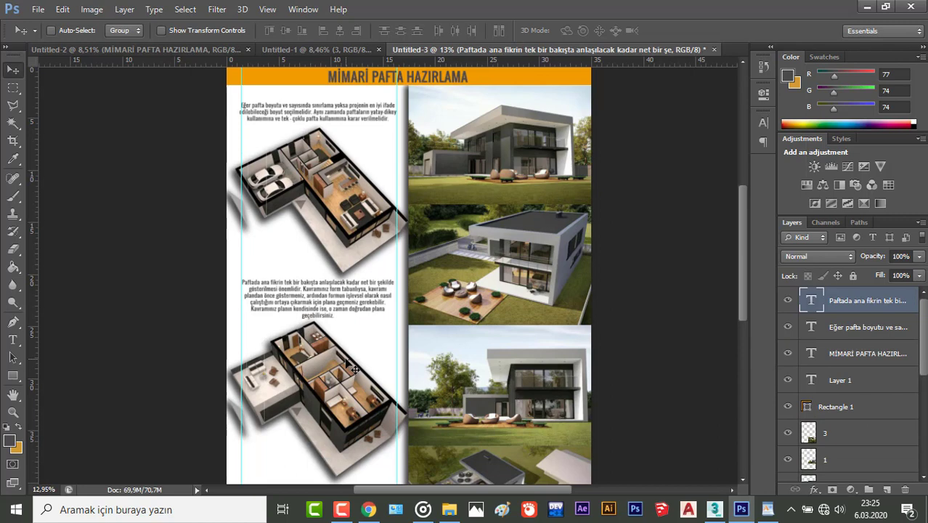
key("Up")
key("Up")
key("Up")
key("Up")
key("Up")
key("Up")
key("Up")
key("Up")
key("Up")
key("Up")
key("Up")
key("Up")
Copy the WordPad text from "Projelerinizi oluşturabileceğiniz" through the last presentation-style item and return to the Photoshop board
scroll(342, 315, "down", 2)
scroll(342, 350, "down", 3)
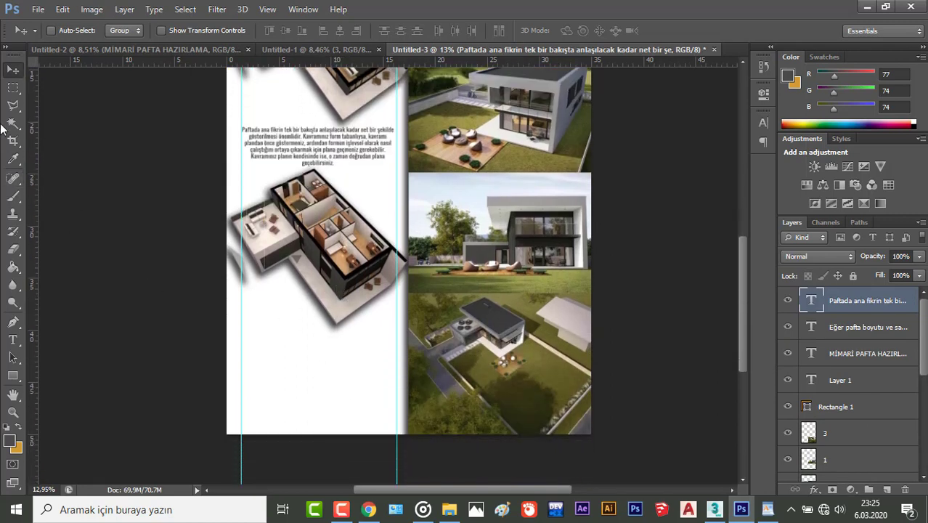
left_click(776, 515)
scroll(294, 237, "down", 5)
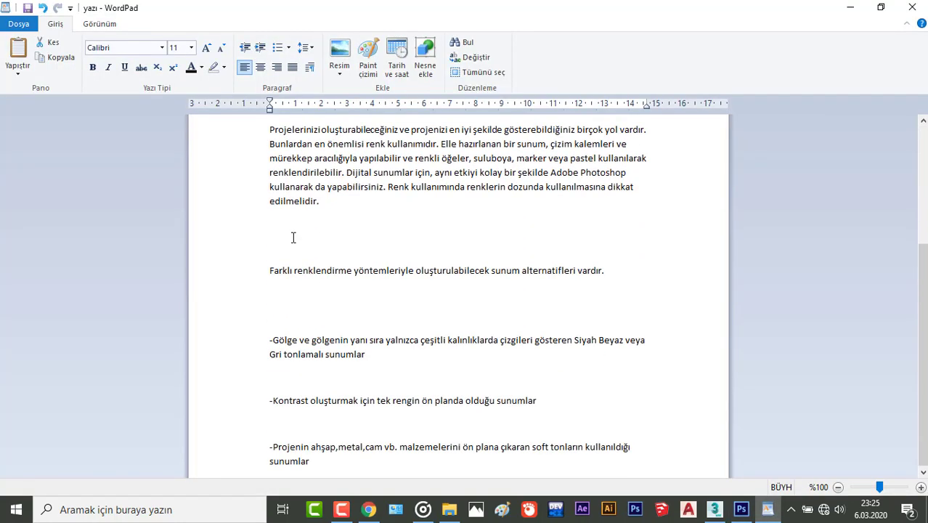
left_click_drag(271, 131, 668, 518)
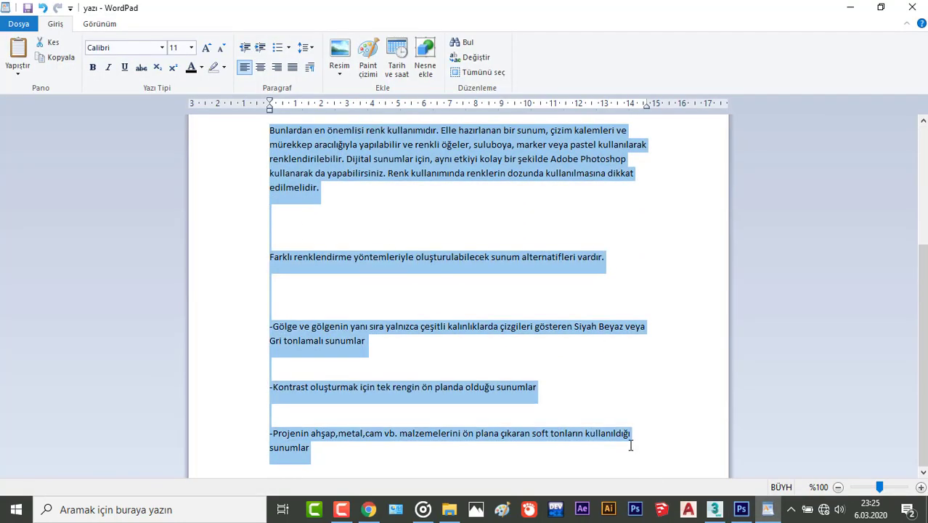
key("alt+Tab")
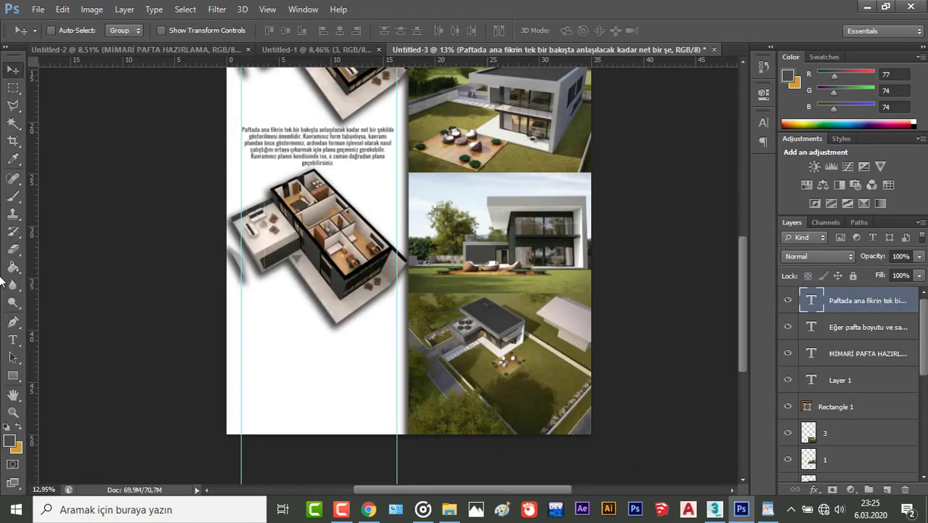
Insert the copied "Projelerinizi" text in a text box between the guides, from below the lower floor plan to the board's bottom edge
left_click_drag(242, 324, 397, 434)
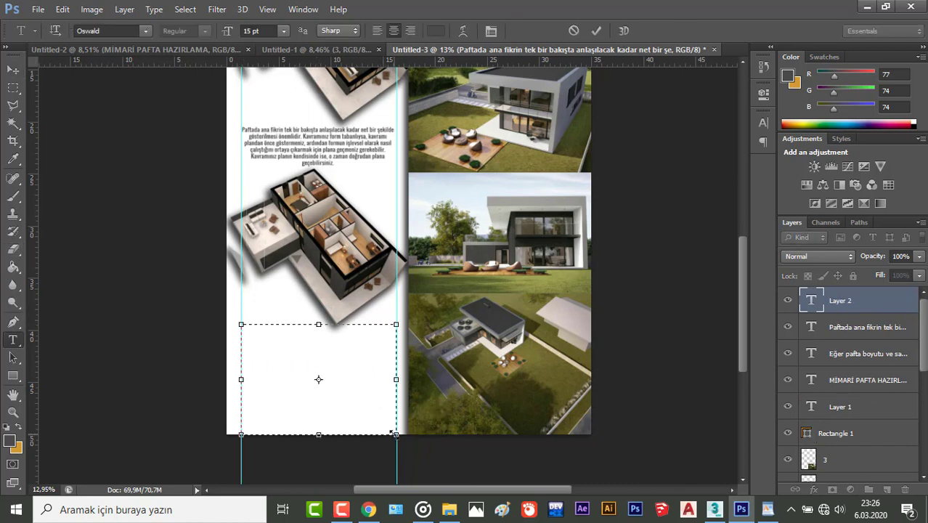
key("ctrl+v")
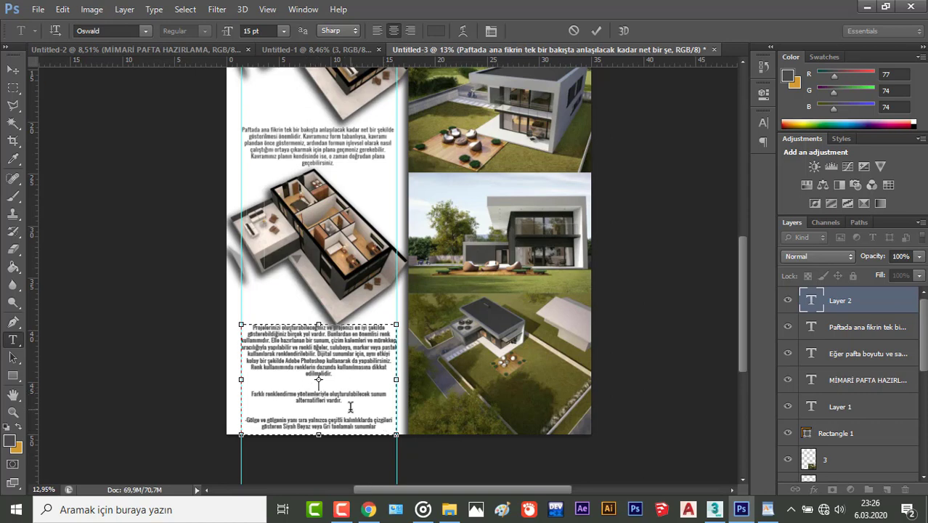
scroll(370, 422, "down", 3)
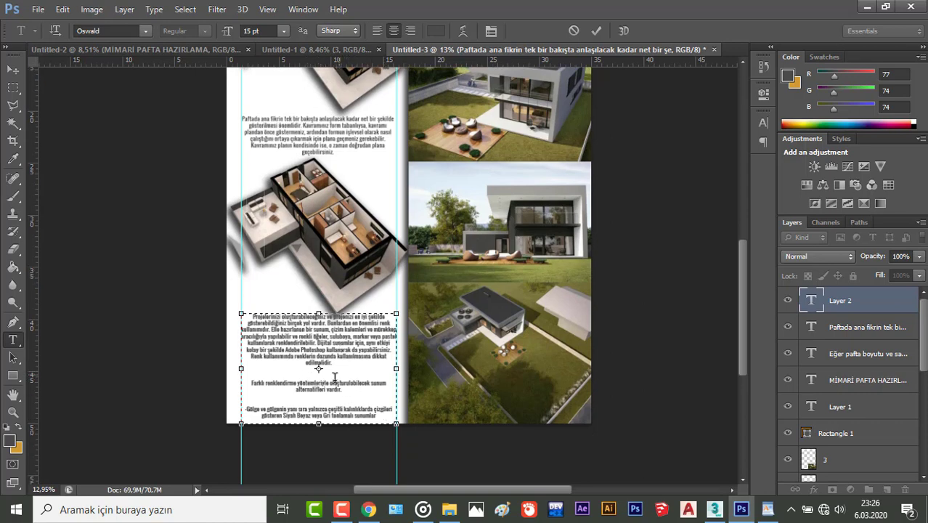
left_click_drag(319, 281, 319, 299)
key("ctrl+z")
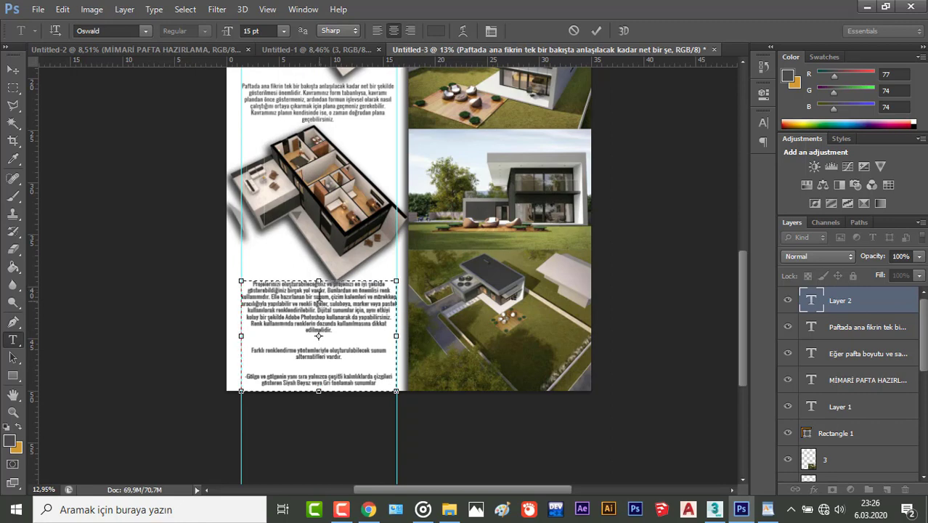
left_click(595, 31)
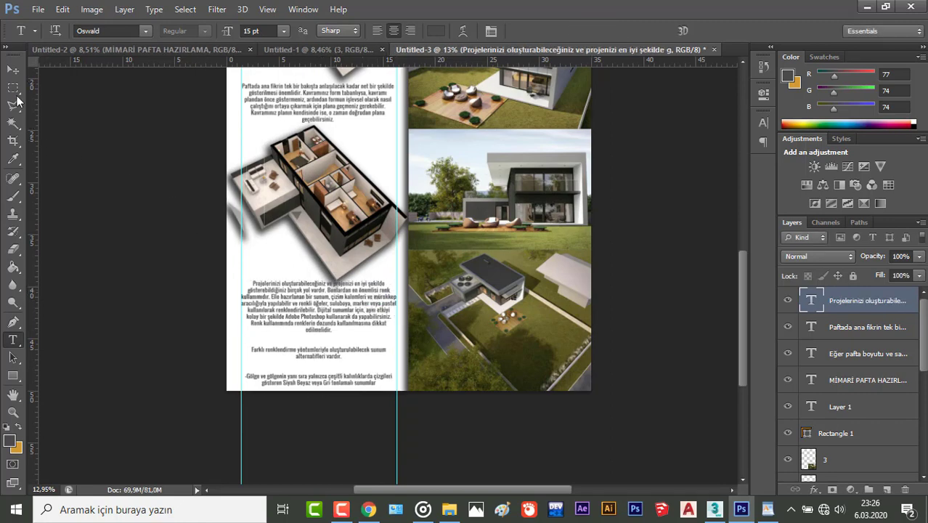
Nudge the "Projelerinizi" text block slightly down from the lower floor plan
left_click(13, 69)
key("shift+Down")
key("shift+Down")
key("shift+Down")
key("shift+Down")
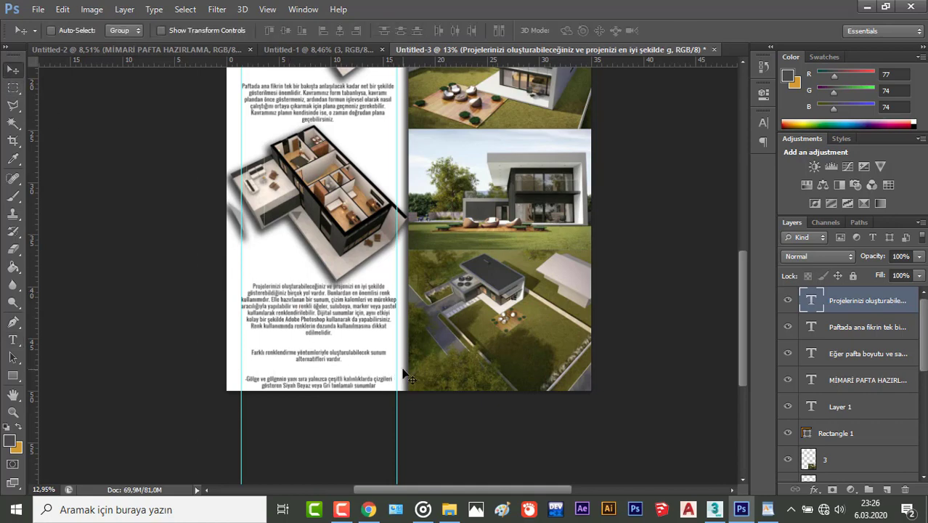
key("shift+Down")
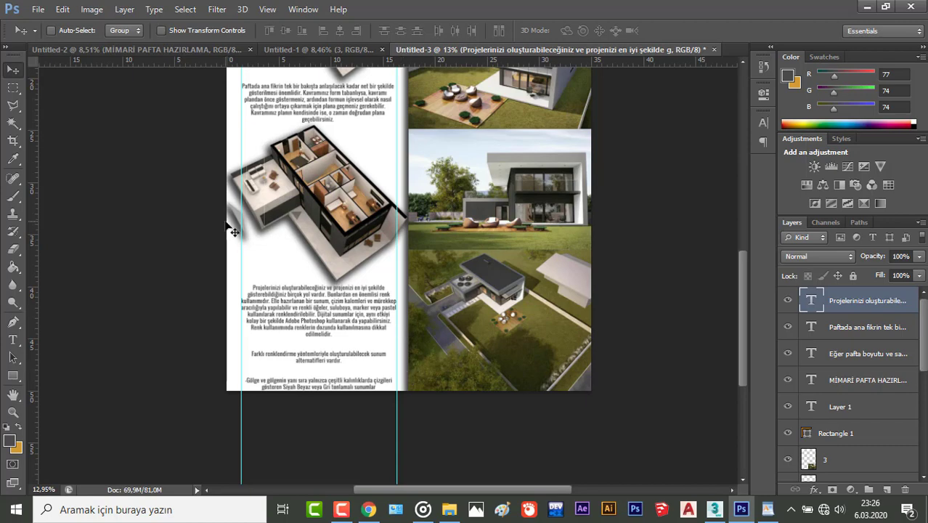
Remove both vertical guides from the board
left_click_drag(241, 238, 33, 238)
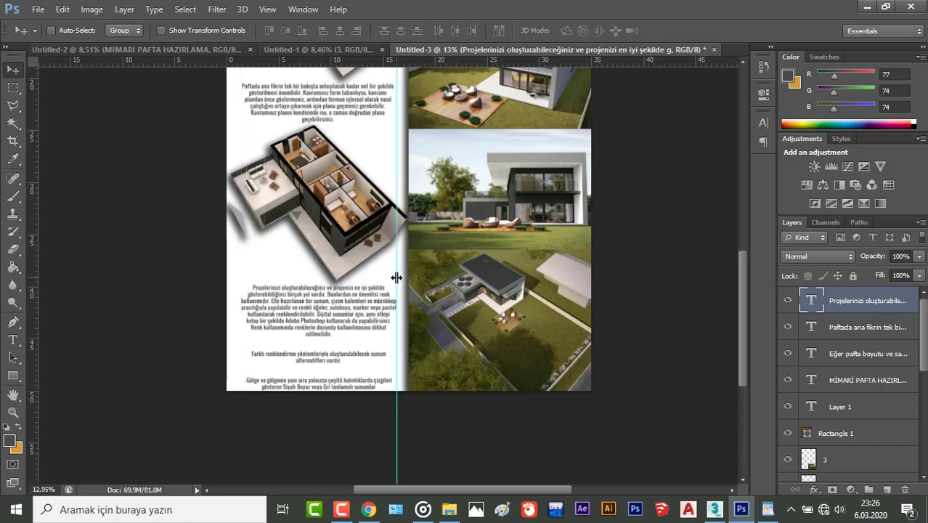
left_click_drag(396, 277, 32, 294)
scroll(363, 428, "down", 2)
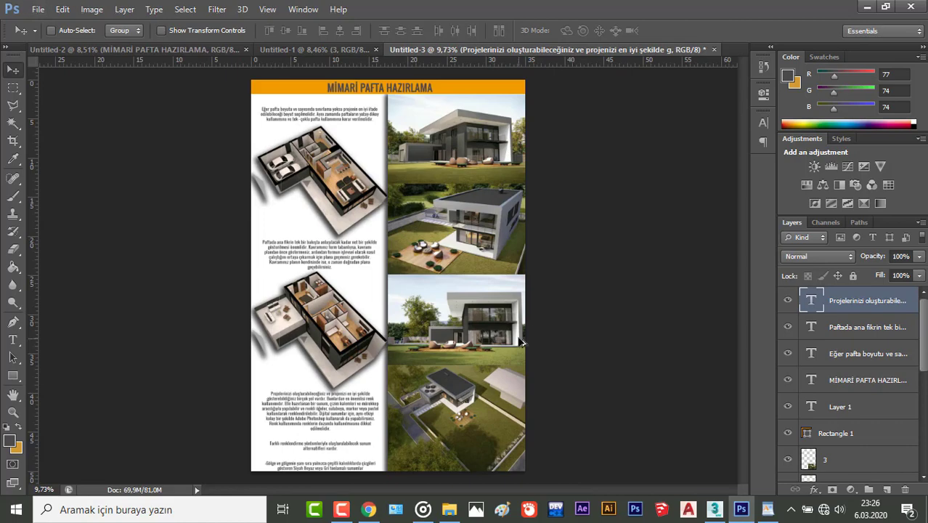
scroll(552, 276, "up", 6)
scroll(541, 279, "down", 6)
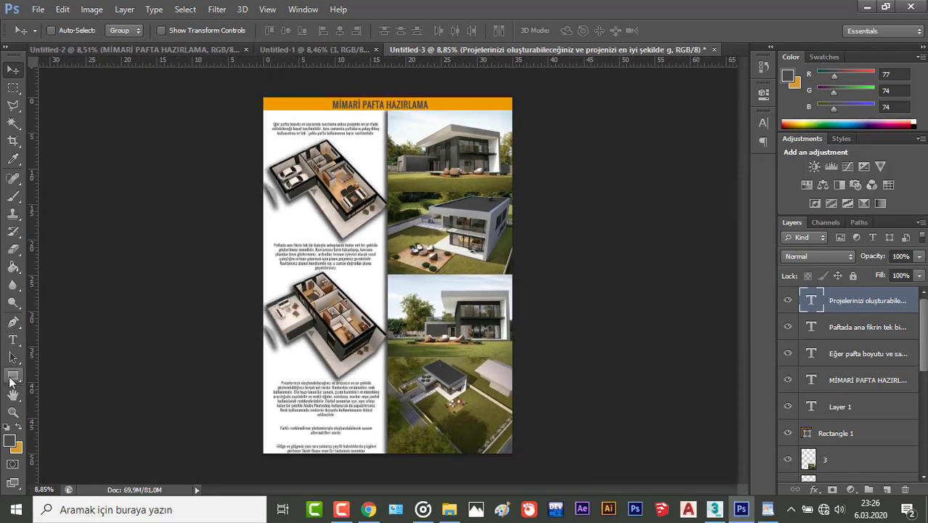
Draw an orange rectangle without stroke, about 3988 × 1740 px, over the board's lower-right corner and extending past its edges
left_click(10, 378)
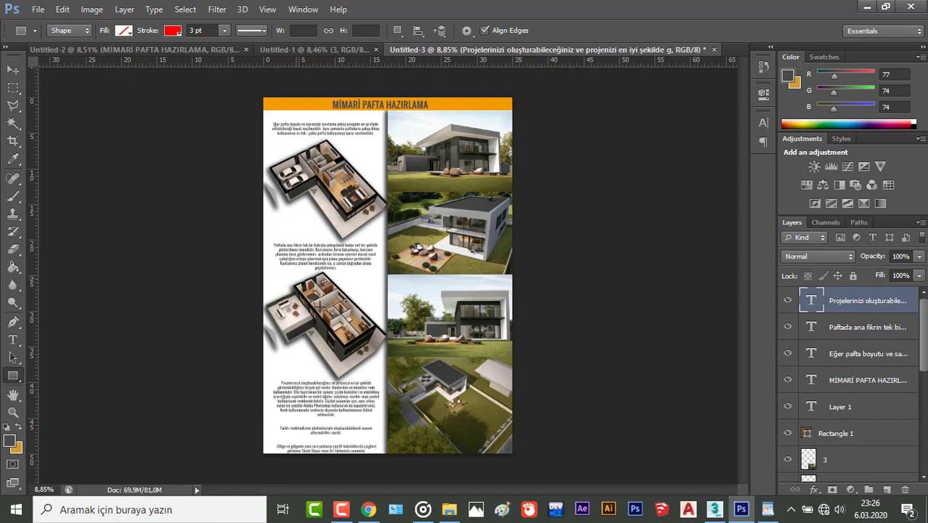
left_click(124, 30)
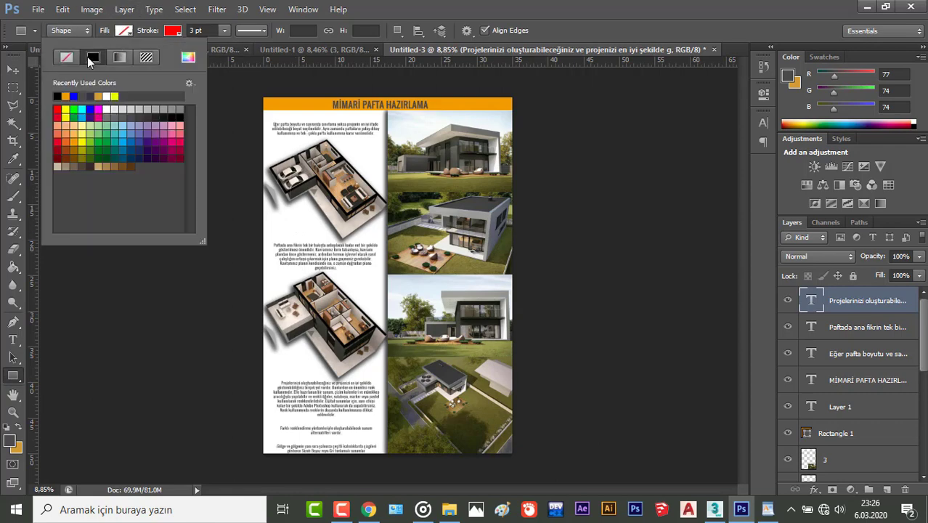
left_click(88, 58)
left_click(73, 132)
left_click(172, 30)
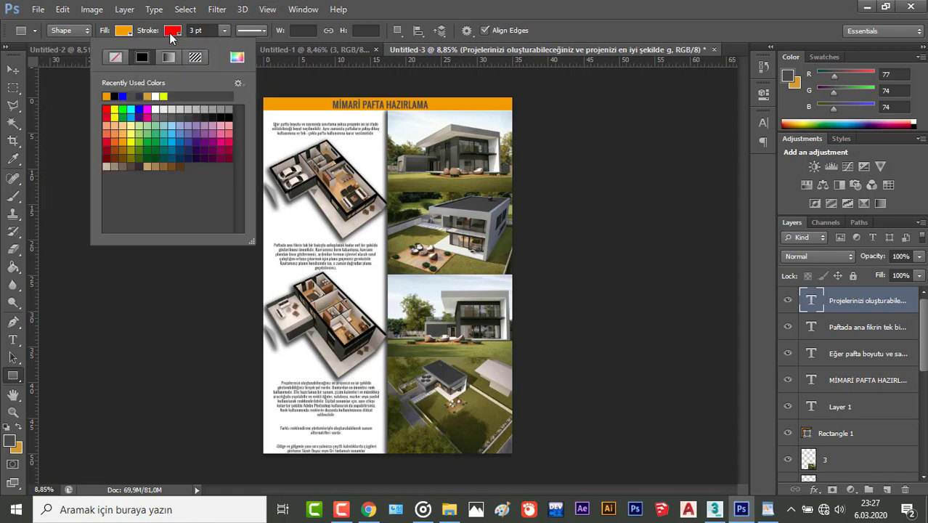
left_click(116, 57)
left_click_drag(556, 472, 315, 367)
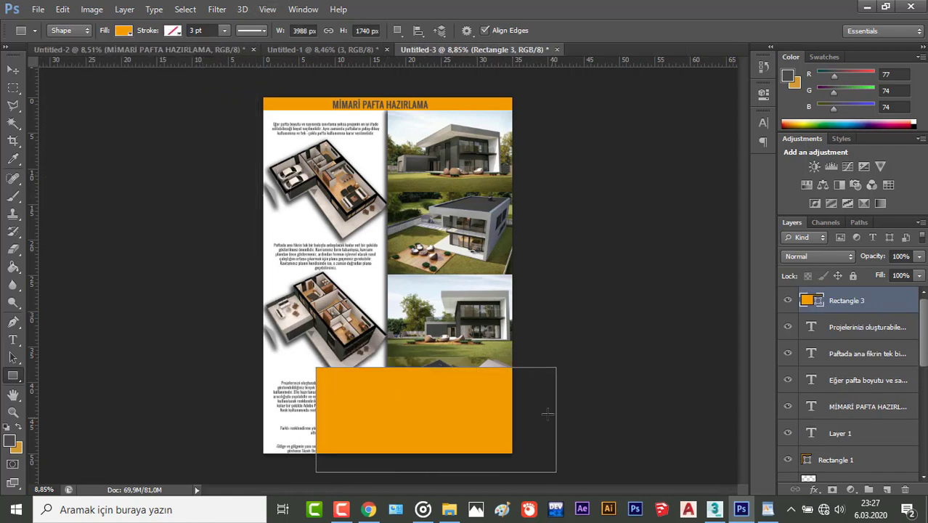
Rotate the orange rectangle about -20.28° and move it down and right until only a triangle covers the board's lower-right corner
key("ctrl+t")
left_click_drag(562, 397, 545, 355)
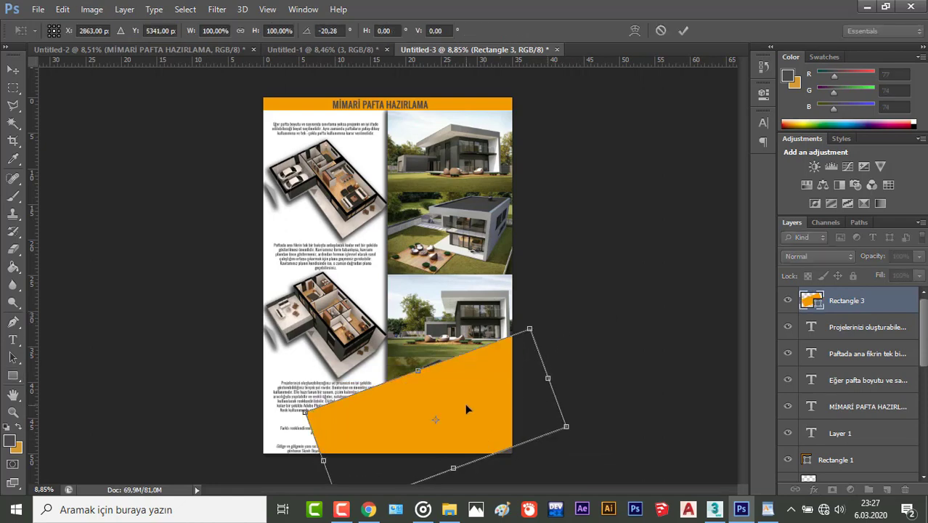
left_click_drag(466, 410, 506, 473)
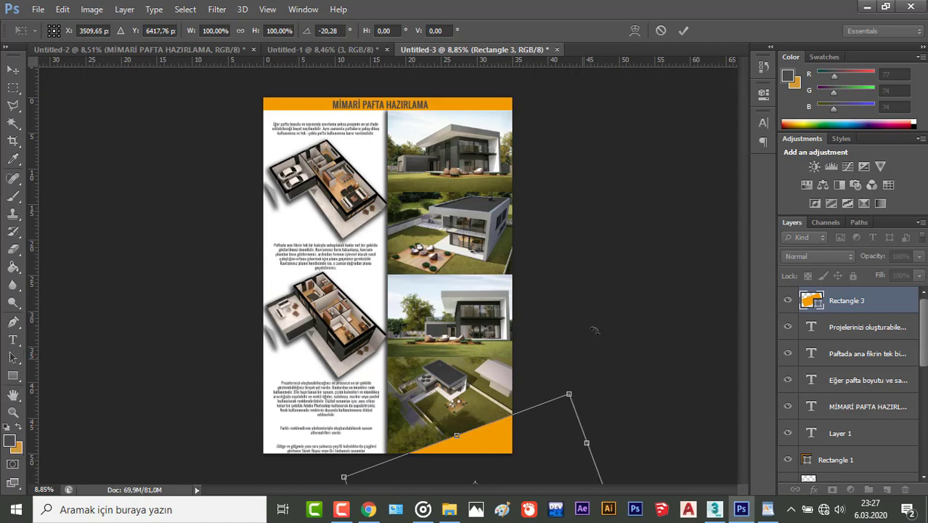
left_click(683, 30)
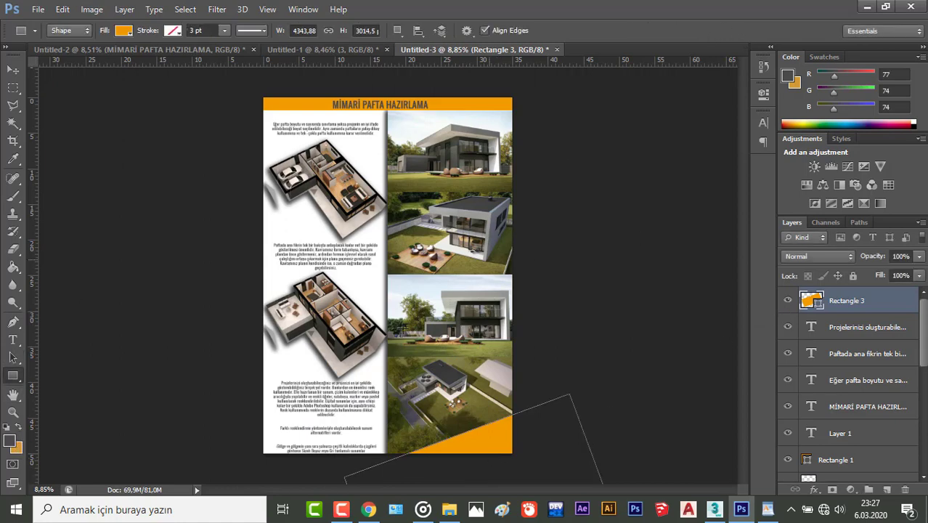
Sample the header's orange as the foreground colour, then rasterize the corner rectangle and fill it with that colour
left_click(11, 441)
left_click(454, 101)
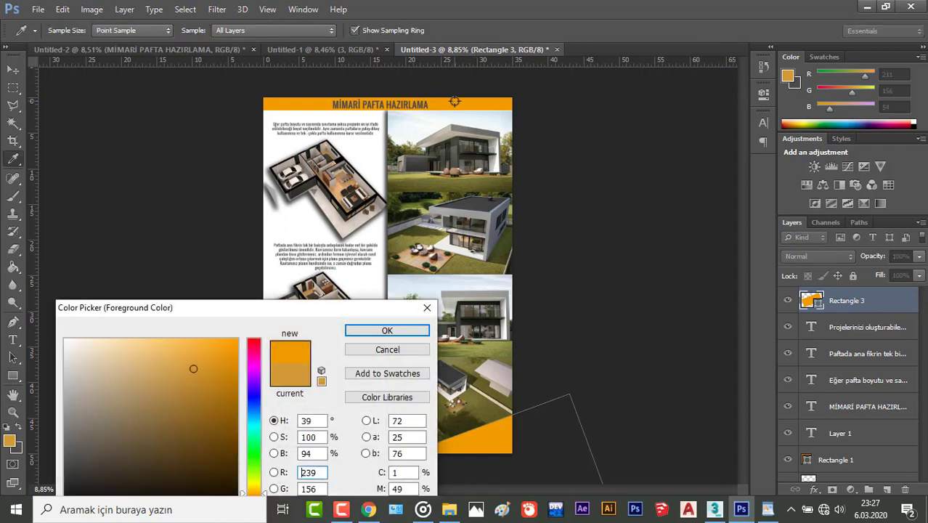
left_click(386, 330)
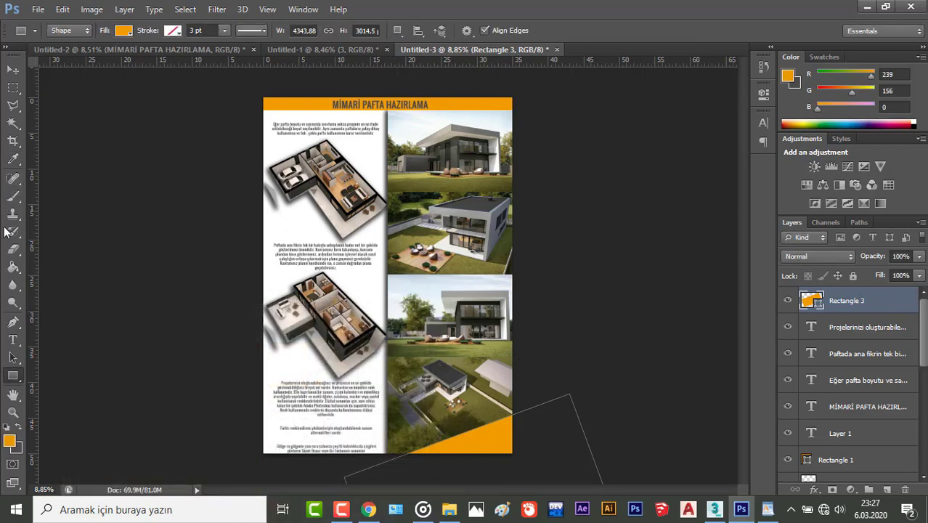
left_click(12, 266)
left_click(467, 442)
left_click(418, 201)
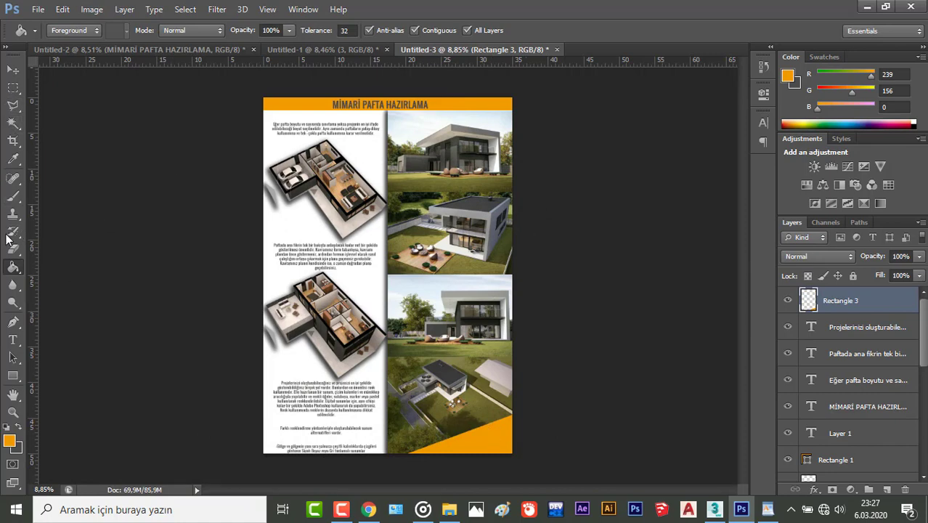
Add the text "IŞIK TASARIM" at 30 pt in a text box over the orange corner
left_click(13, 339)
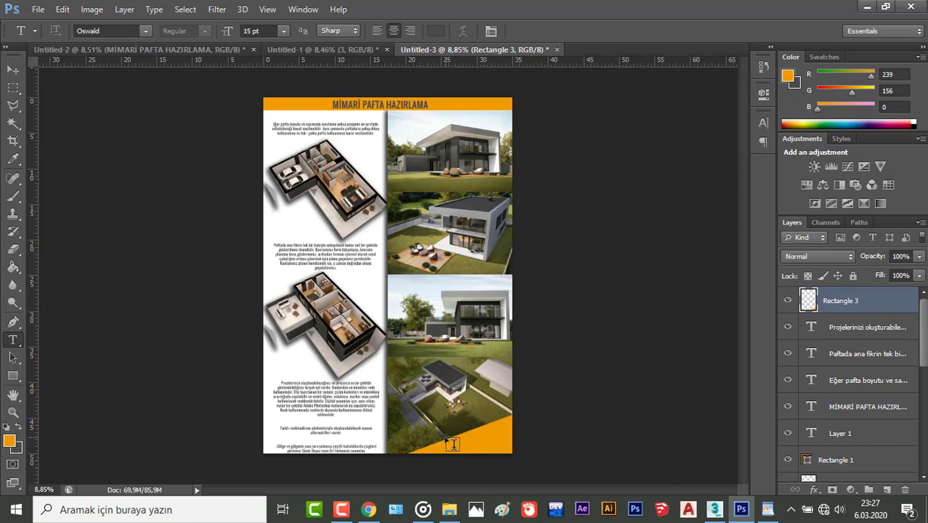
left_click_drag(442, 435, 522, 456)
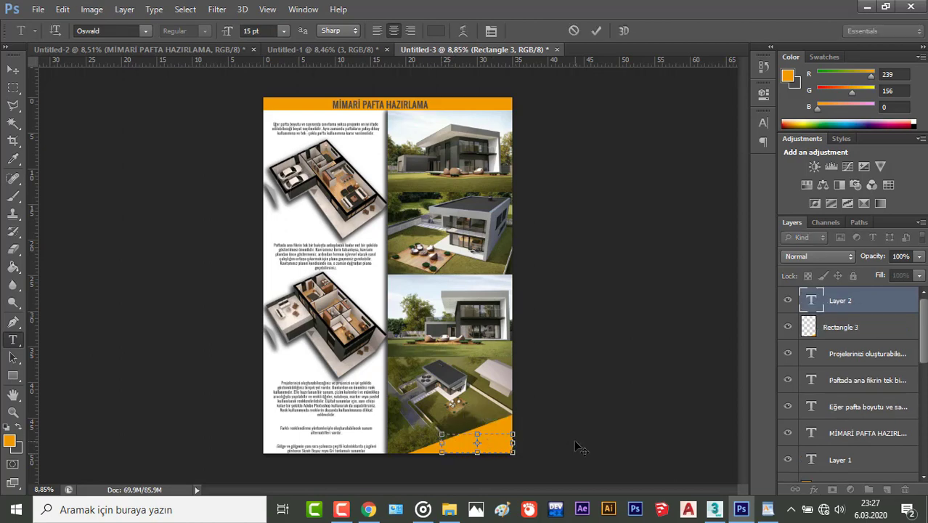
type("Hazırlayan")
key("ctrl+a")
left_click(250, 30)
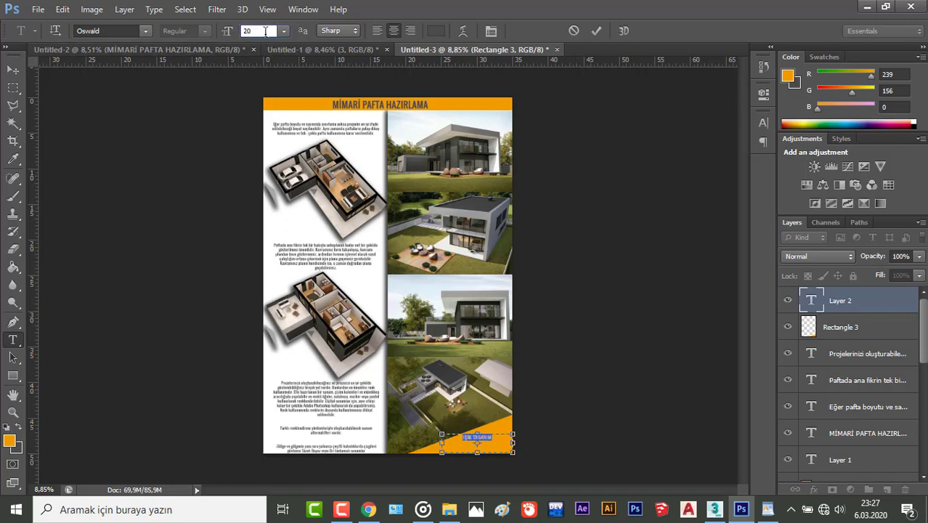
type("25")
type("30")
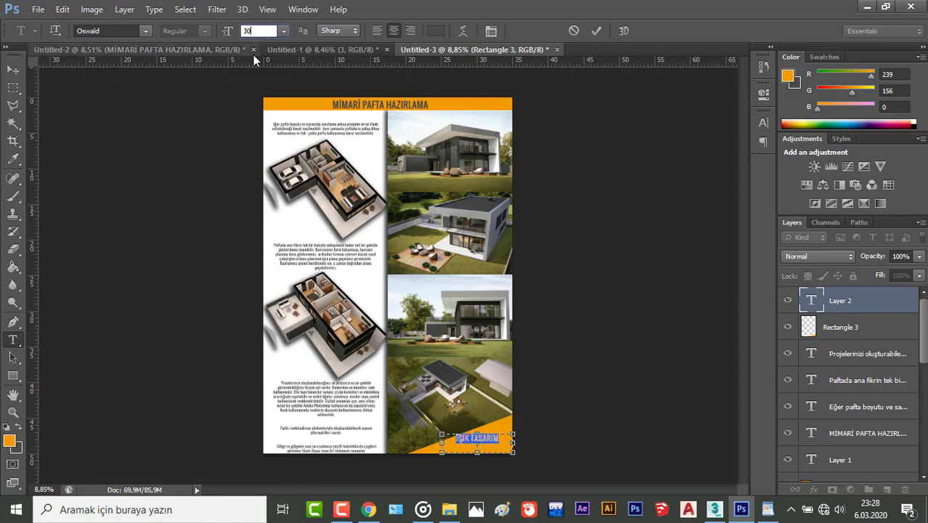
left_click(595, 31)
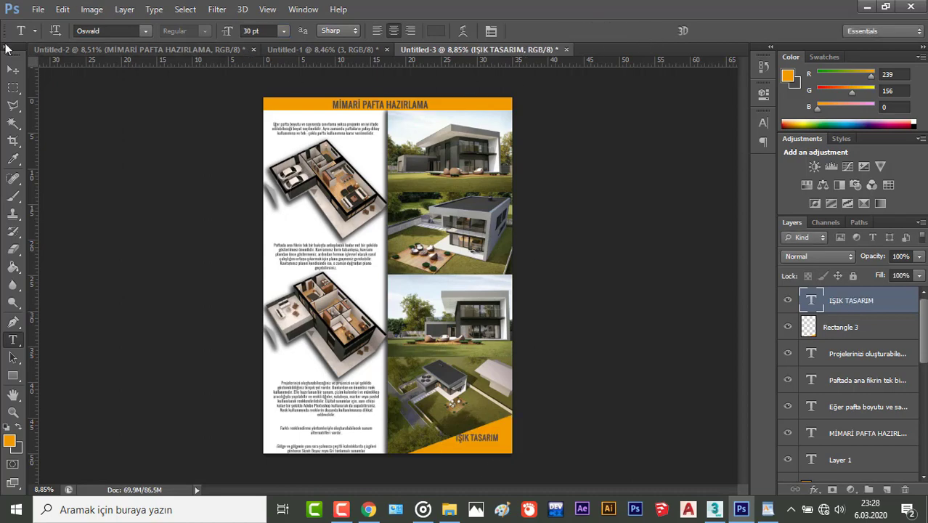
Move the "IŞIK TASARIM" text slightly down and right within the orange corner
key("v")
scroll(449, 381, "up", 3)
scroll(449, 382, "up", 3)
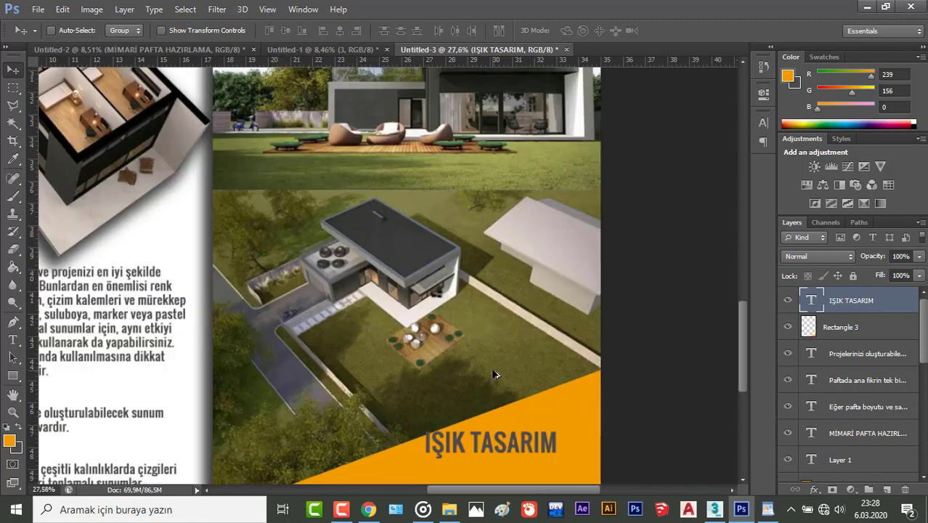
left_click_drag(511, 461, 518, 468)
scroll(410, 281, "down", 3)
scroll(410, 281, "down", 1)
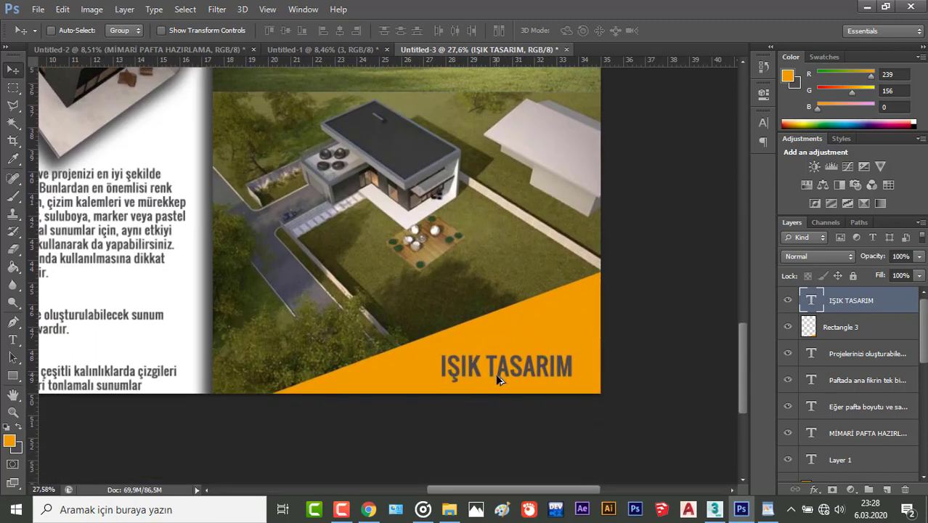
Set the font size of the "IŞIK TASARIM" text to 35 pt
double_click(811, 301)
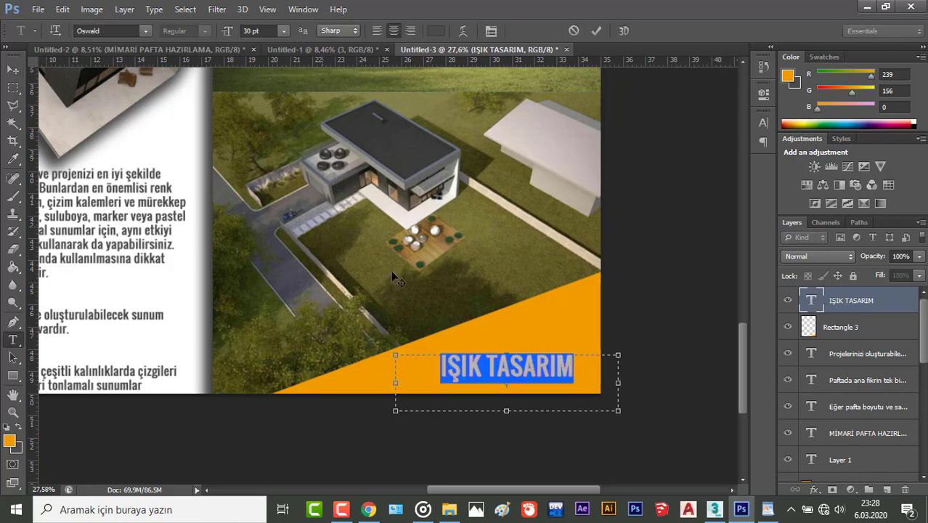
left_click(246, 29)
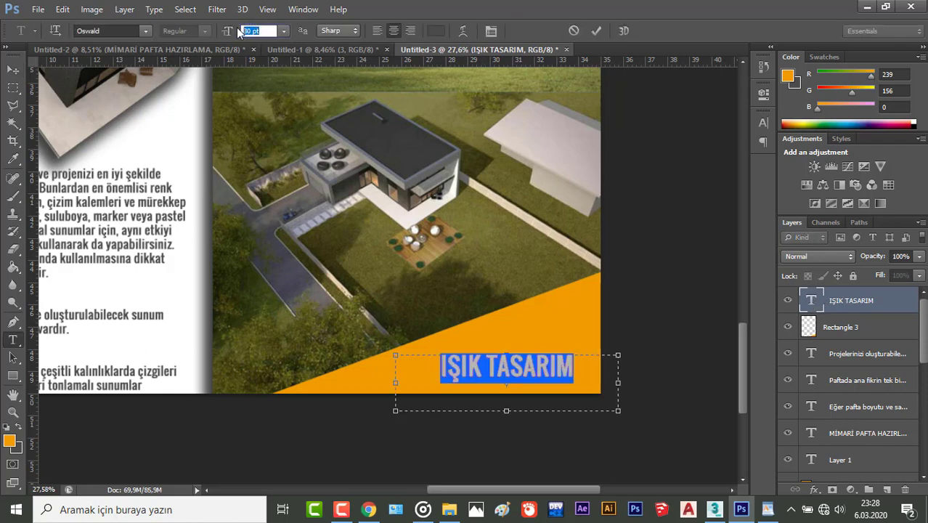
type("35")
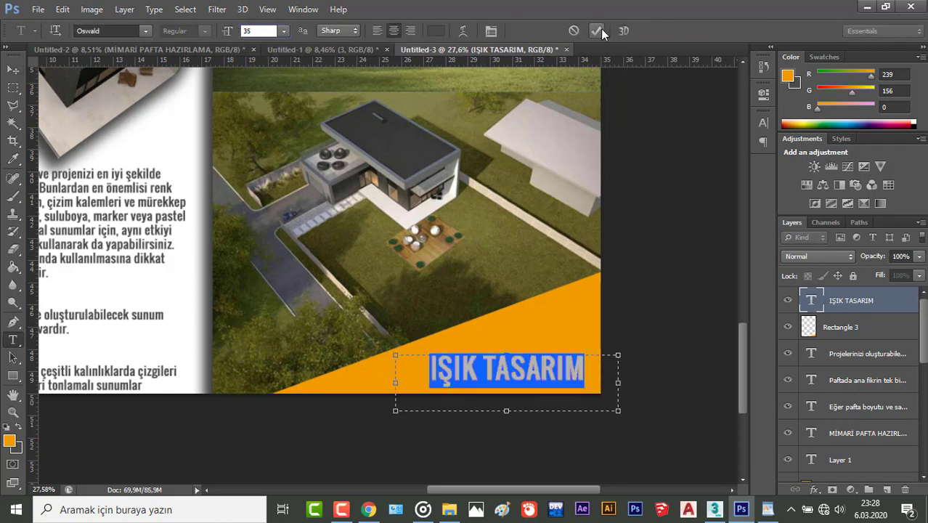
left_click(596, 31)
key("v")
scroll(477, 347, "down", 4)
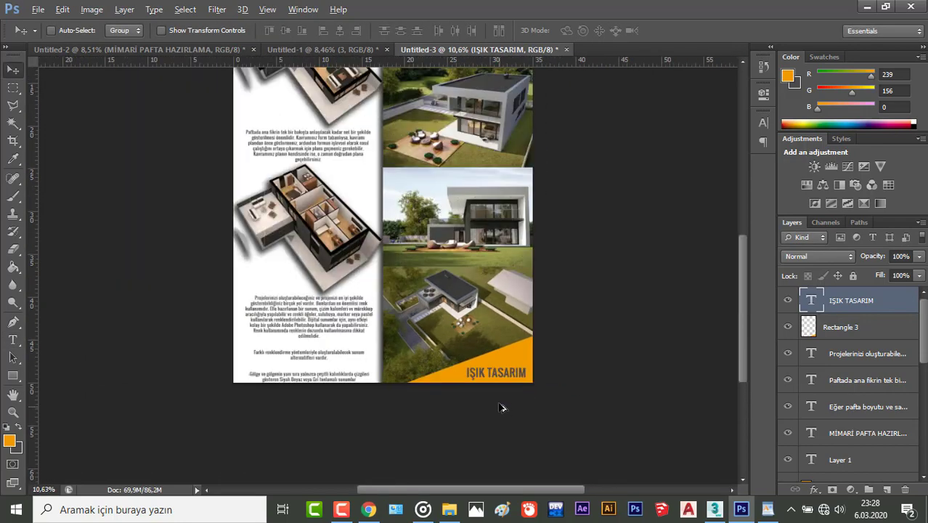
scroll(501, 407, "down", 1)
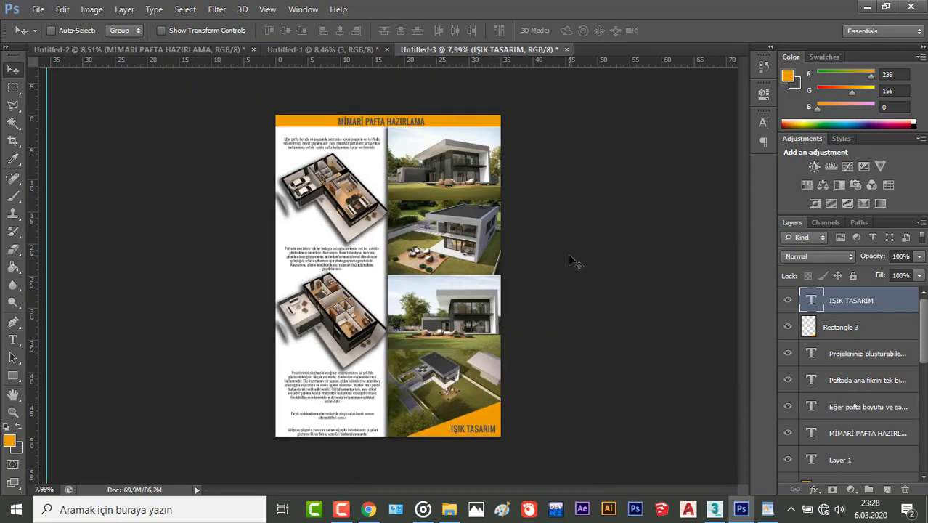
scroll(553, 307, "up", 1)
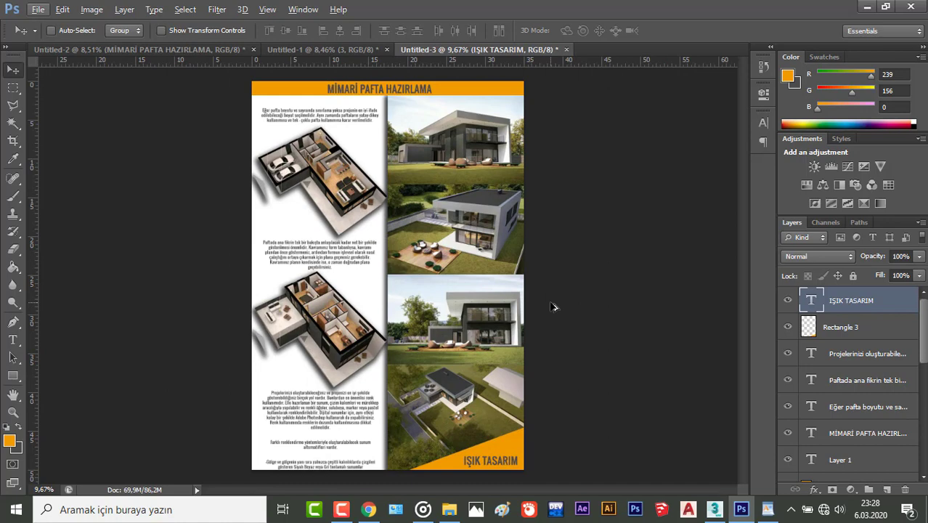